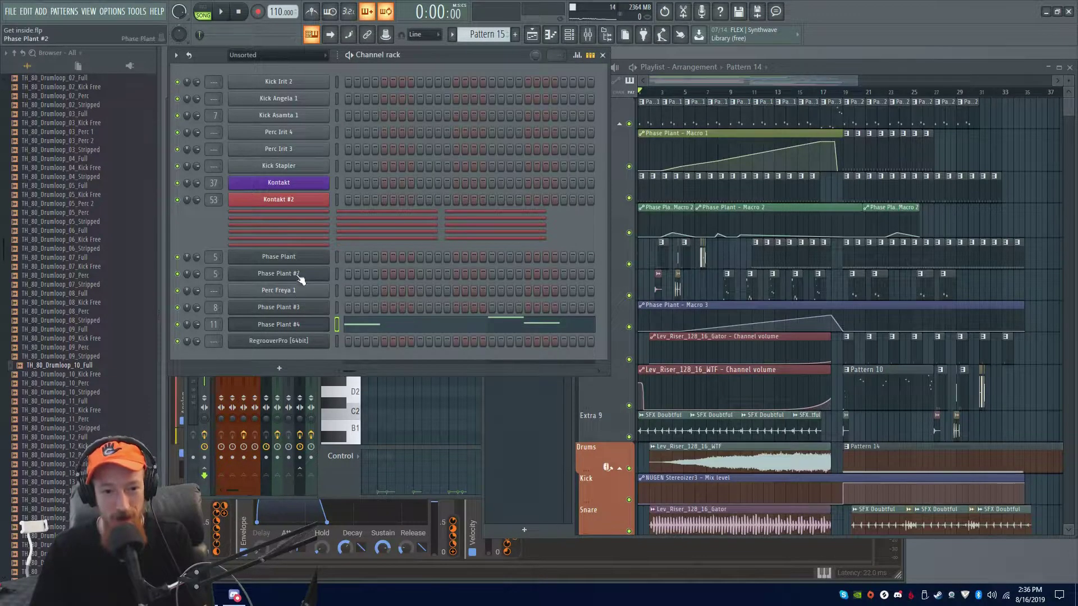
View the Square House Thing patch on the first Phase Plant channel and close its window
{"action": "left_click", "coordinate": [312, 258]}
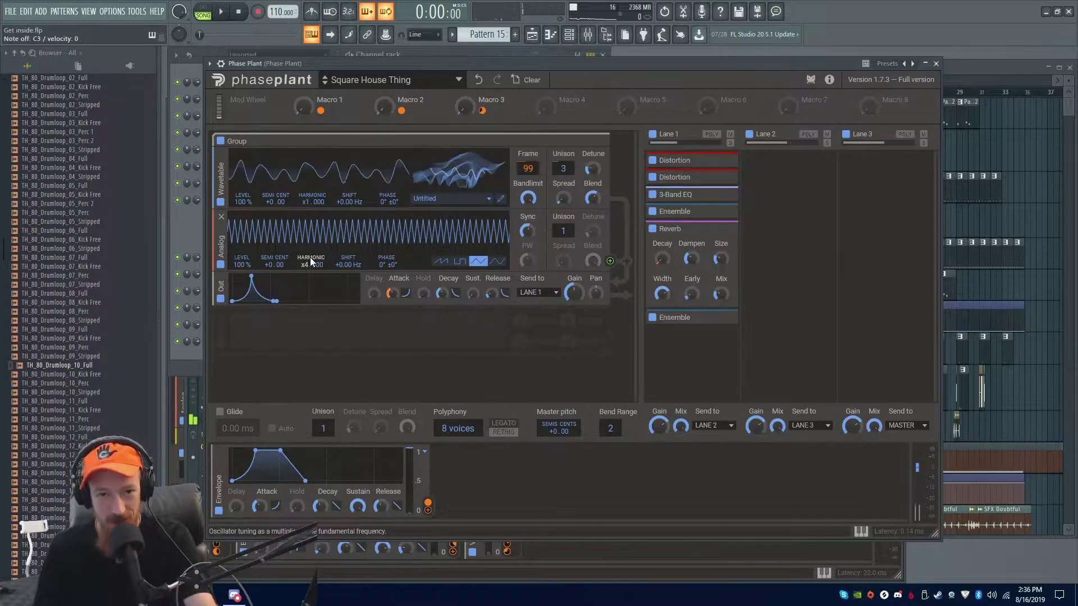
{"action": "left_click", "coordinate": [936, 62]}
{"action": "scroll", "coordinate": [863, 132], "scroll_direction": "down", "scroll_amount": 2}
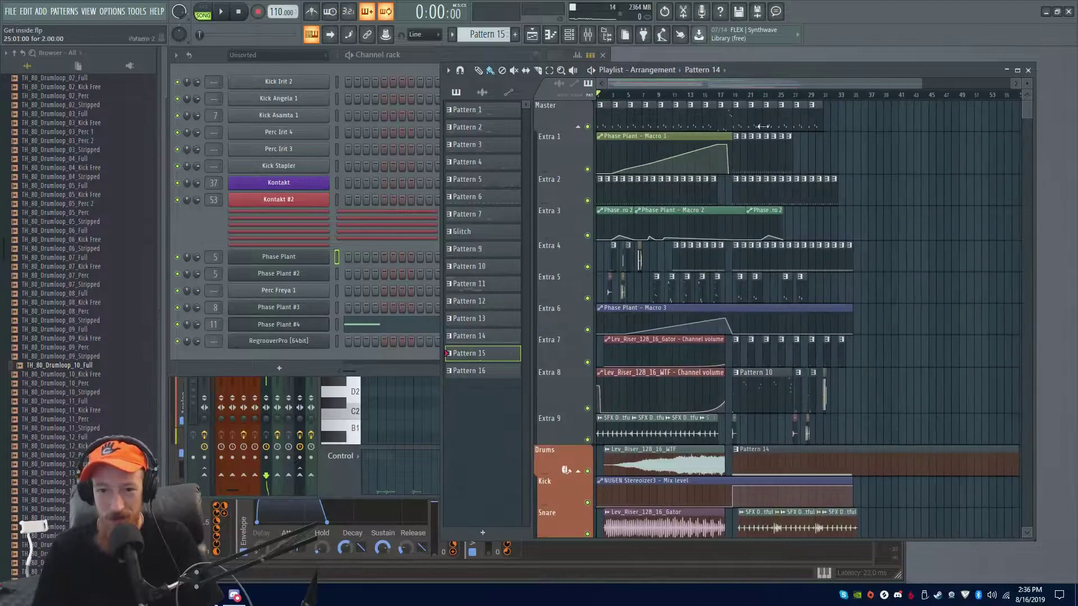
Play the song and place the first Phase Plant synth beside the playlist to watch its macros during the build-up
{"action": "key", "text": "space"}
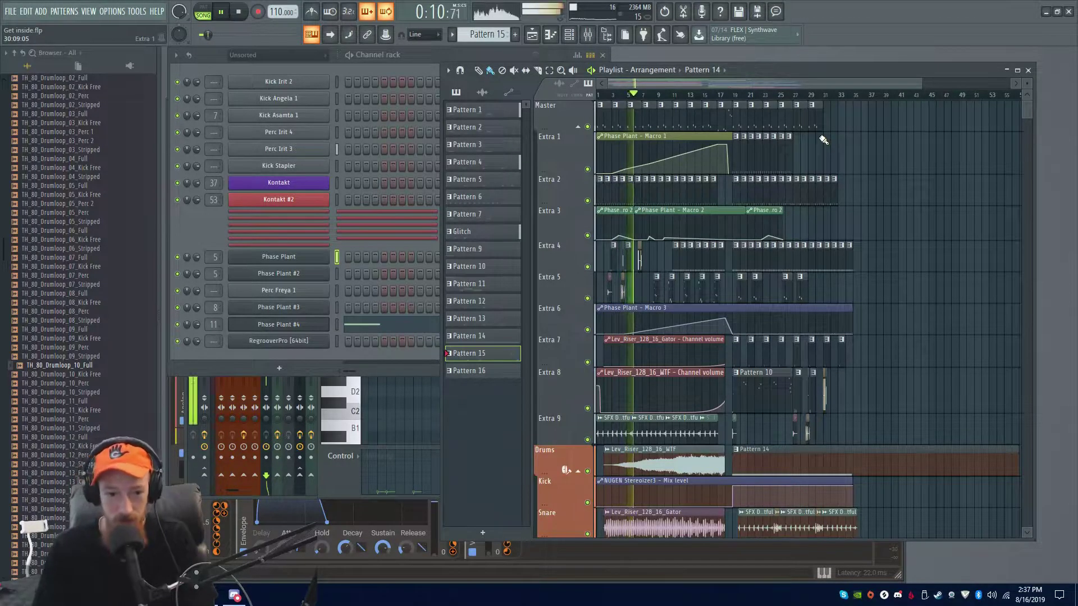
{"action": "left_click", "coordinate": [326, 257]}
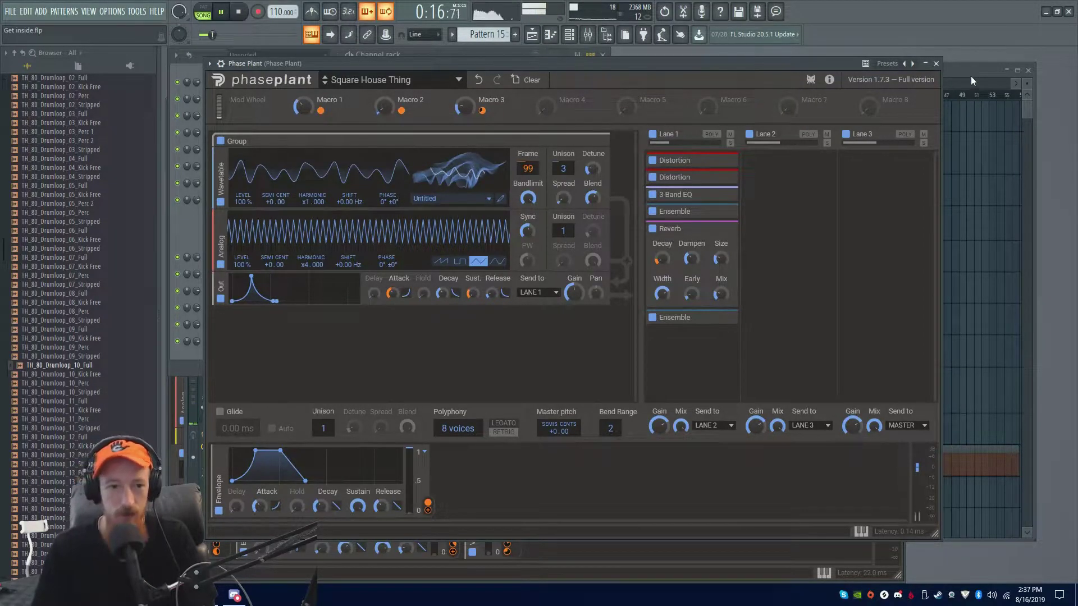
{"action": "left_click", "coordinate": [184, 227]}
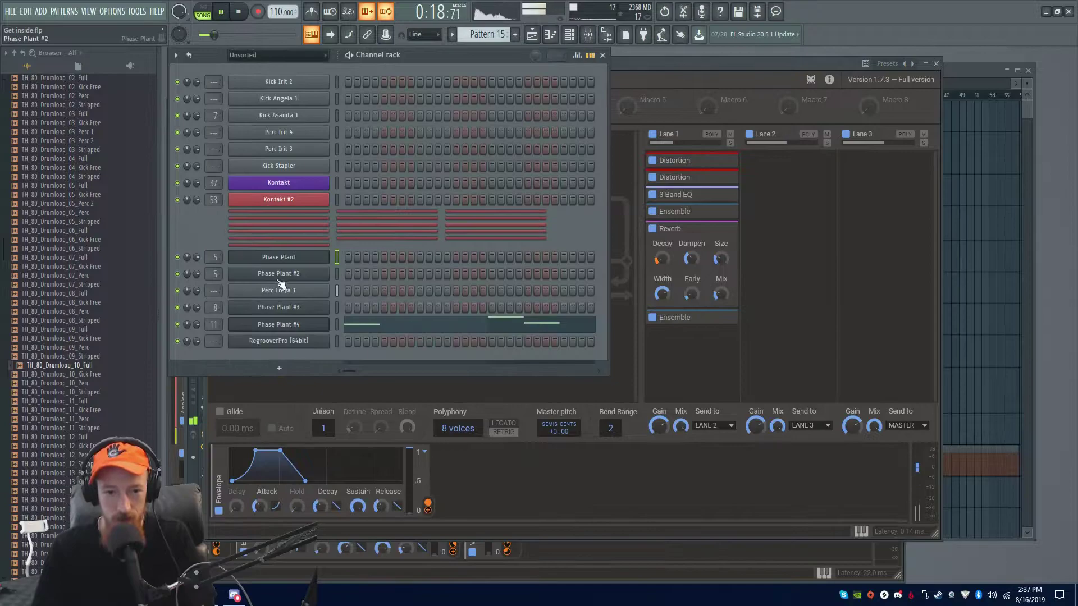
{"action": "left_click", "coordinate": [301, 259]}
{"action": "left_click", "coordinate": [301, 259]}
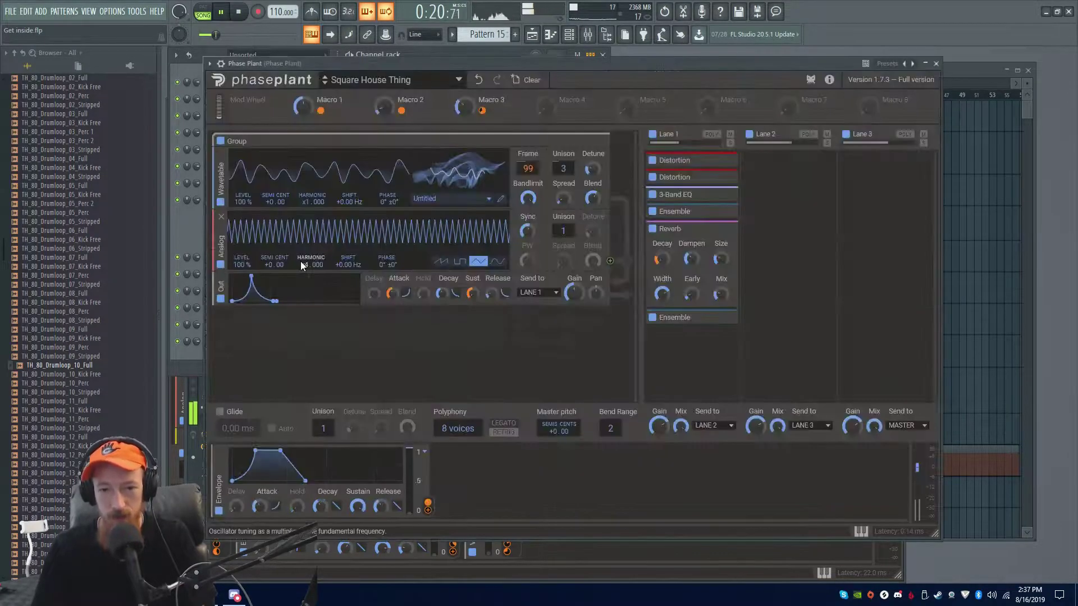
{"action": "left_click", "coordinate": [964, 74]}
{"action": "scroll", "coordinate": [786, 212], "scroll_direction": "up", "scroll_amount": 3}
{"action": "left_click_drag", "start_coordinate": [785, 224], "coordinate": [665, 224]}
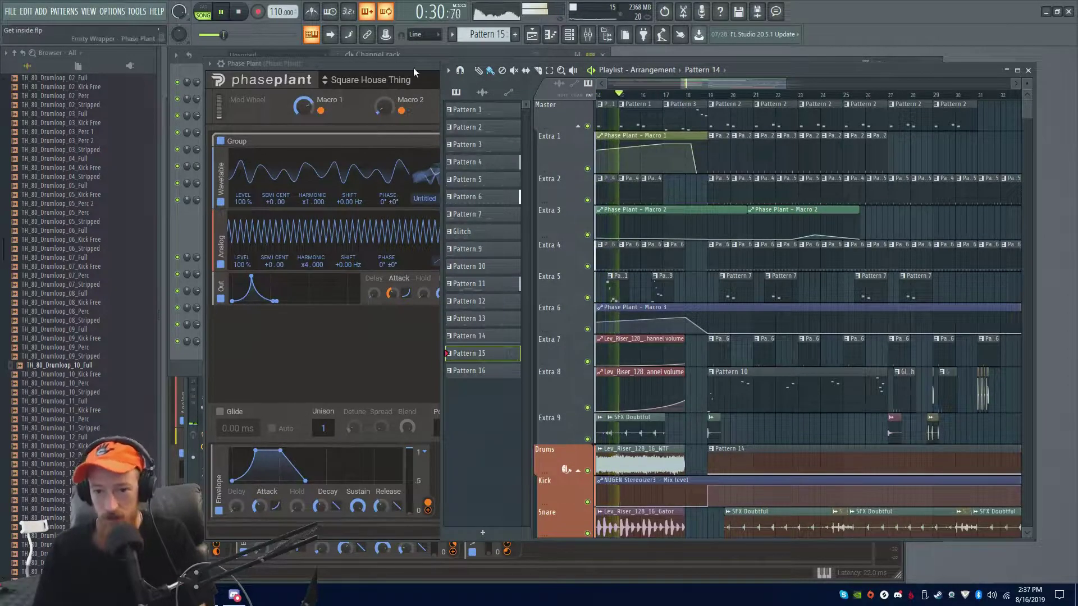
{"action": "left_click_drag", "start_coordinate": [414, 67], "coordinate": [294, 64]}
{"action": "left_click", "coordinate": [867, 72]}
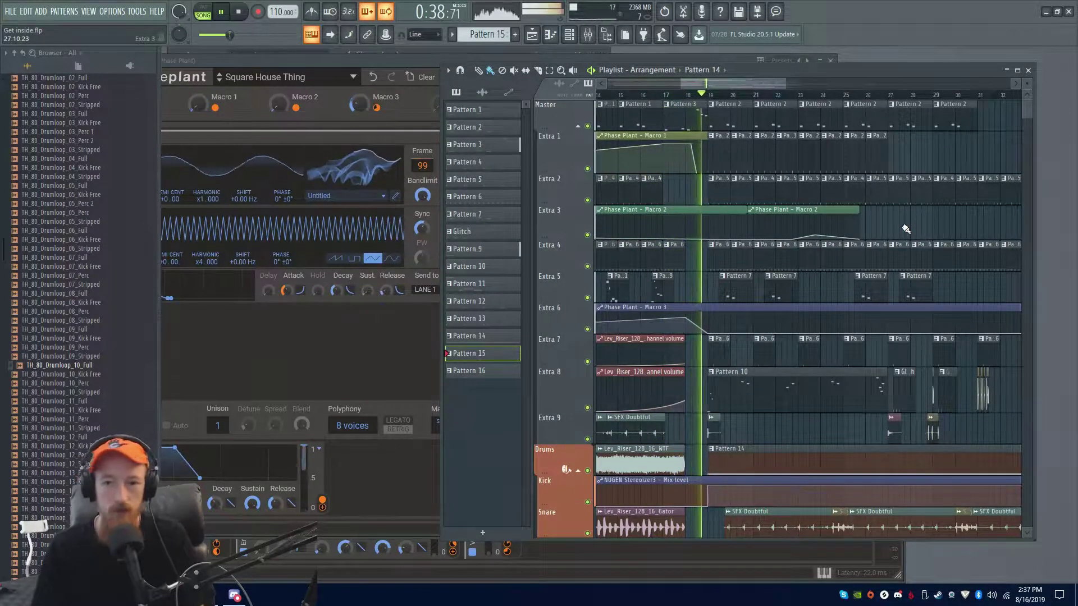
Follow the drop section in the playlist during playback and close the Phase Plant window
{"action": "scroll", "coordinate": [906, 230], "scroll_direction": "down", "scroll_amount": 3}
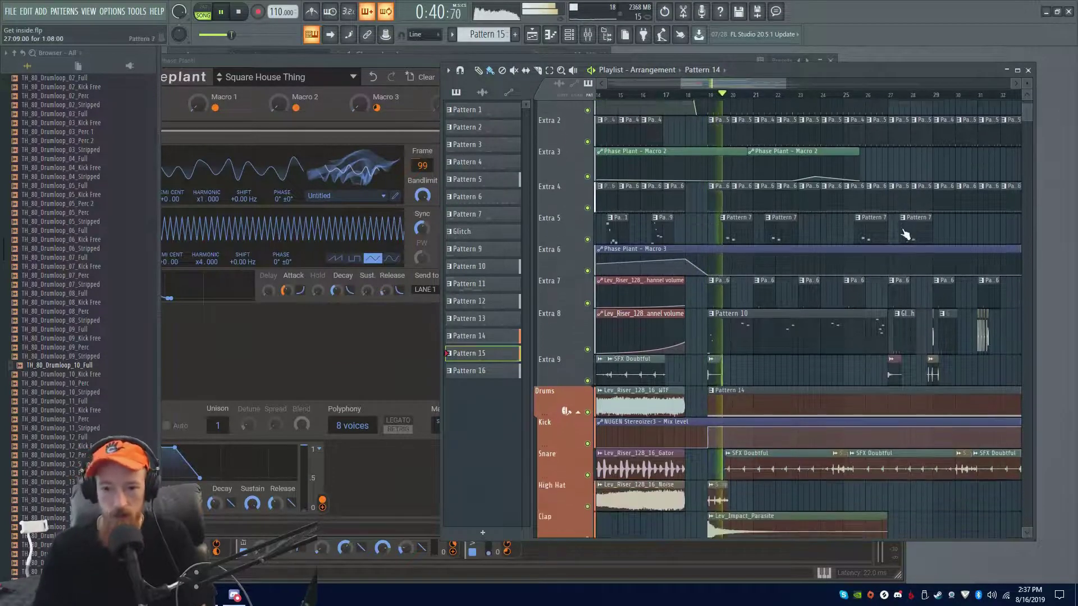
{"action": "scroll", "coordinate": [786, 184], "scroll_direction": "down", "scroll_amount": 1}
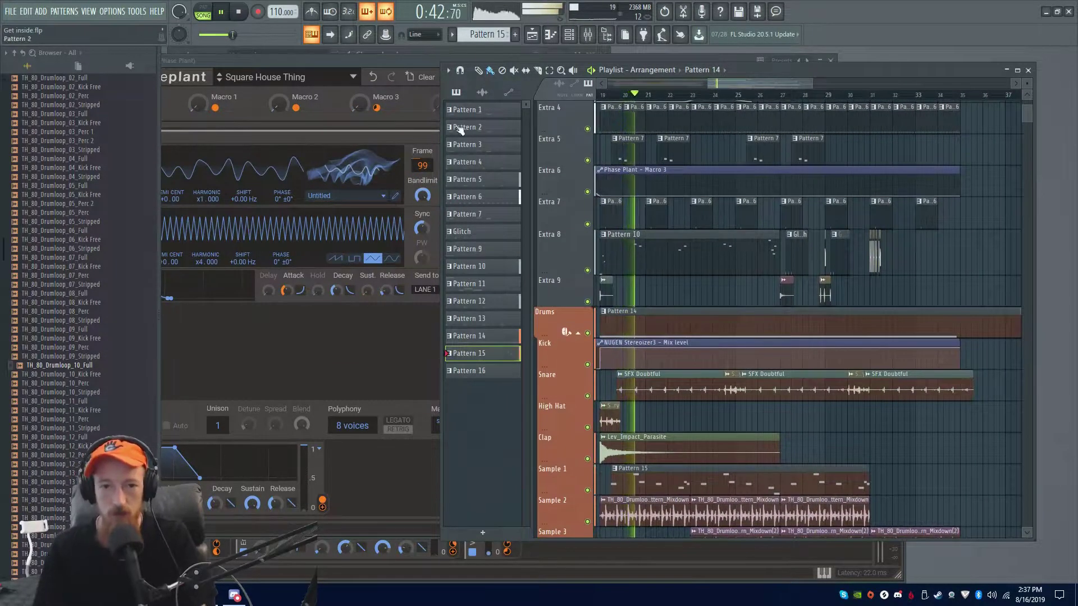
{"action": "left_click", "coordinate": [415, 59]}
{"action": "left_click", "coordinate": [831, 60]}
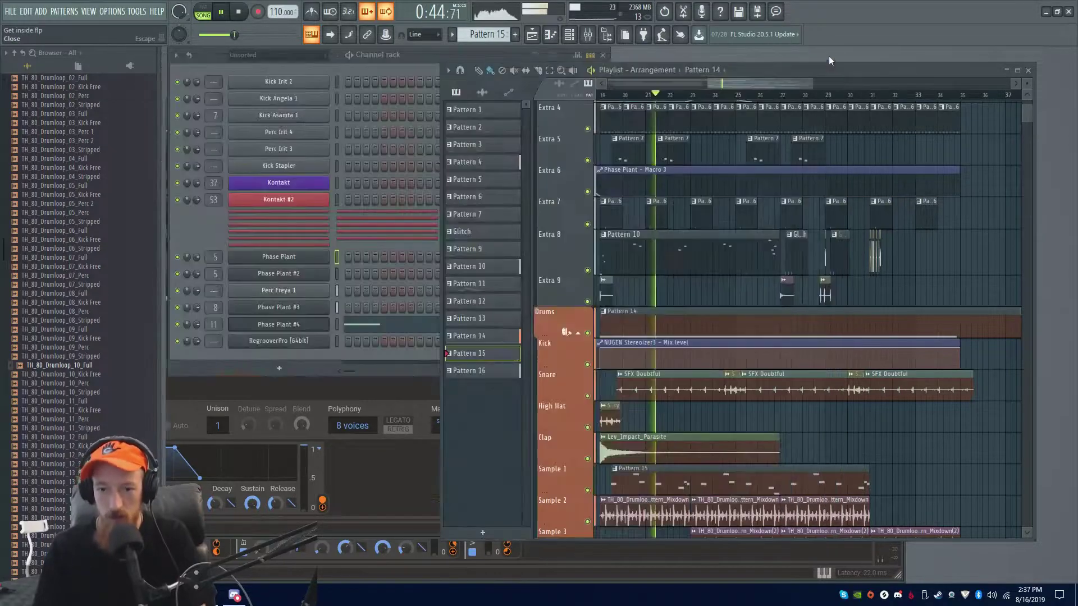
Review the remaining playlist tracks while the drop plays through to its end, and stop playback
{"action": "scroll", "coordinate": [806, 225], "scroll_direction": "down", "scroll_amount": 3}
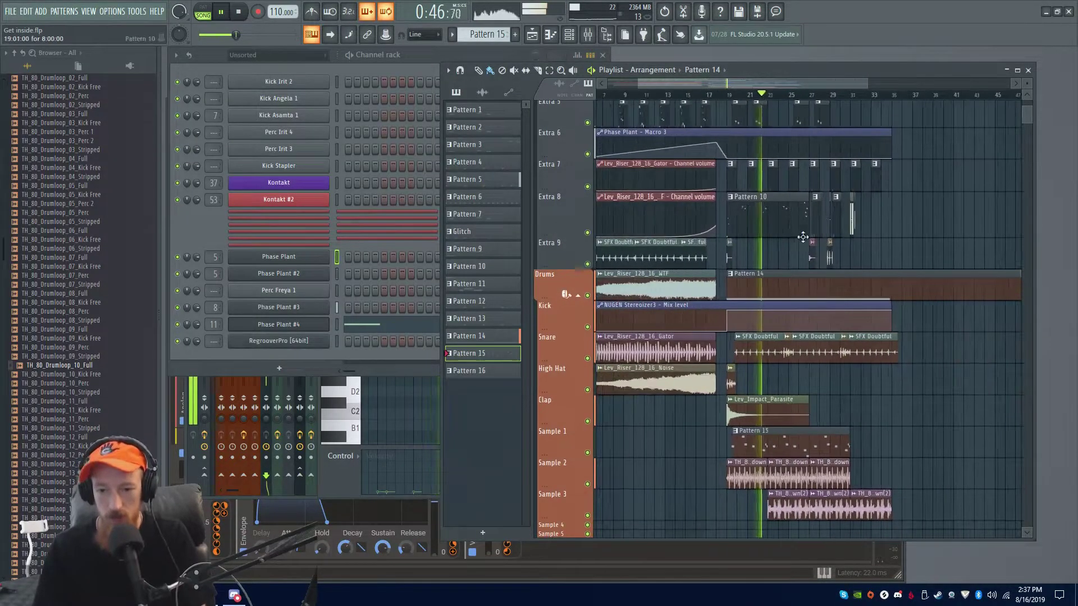
{"action": "scroll", "coordinate": [803, 237], "scroll_direction": "up", "scroll_amount": 1}
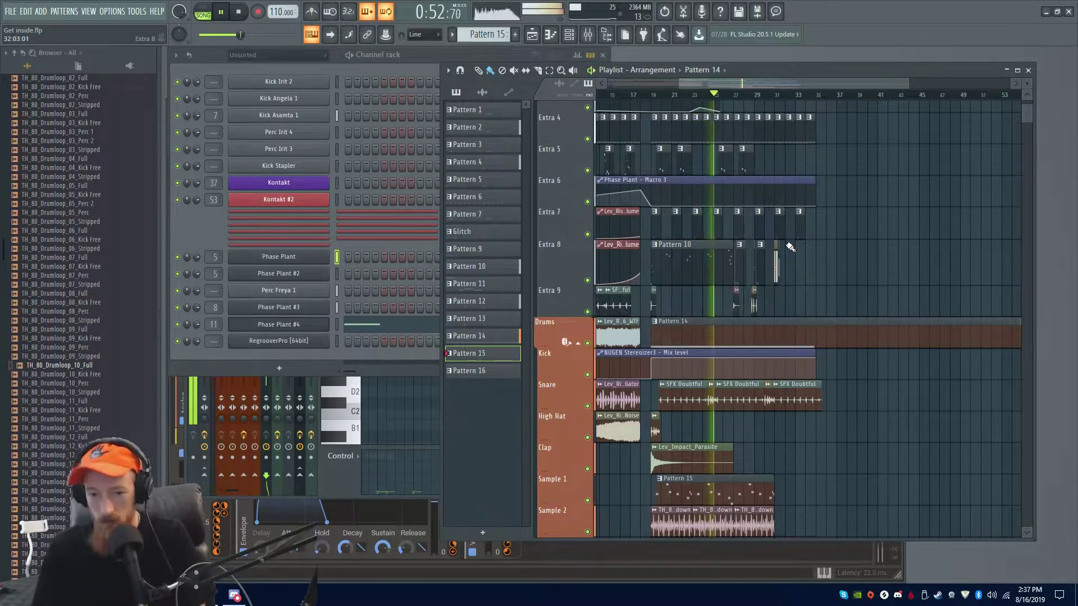
{"action": "scroll", "coordinate": [821, 237], "scroll_direction": "up", "scroll_amount": 2}
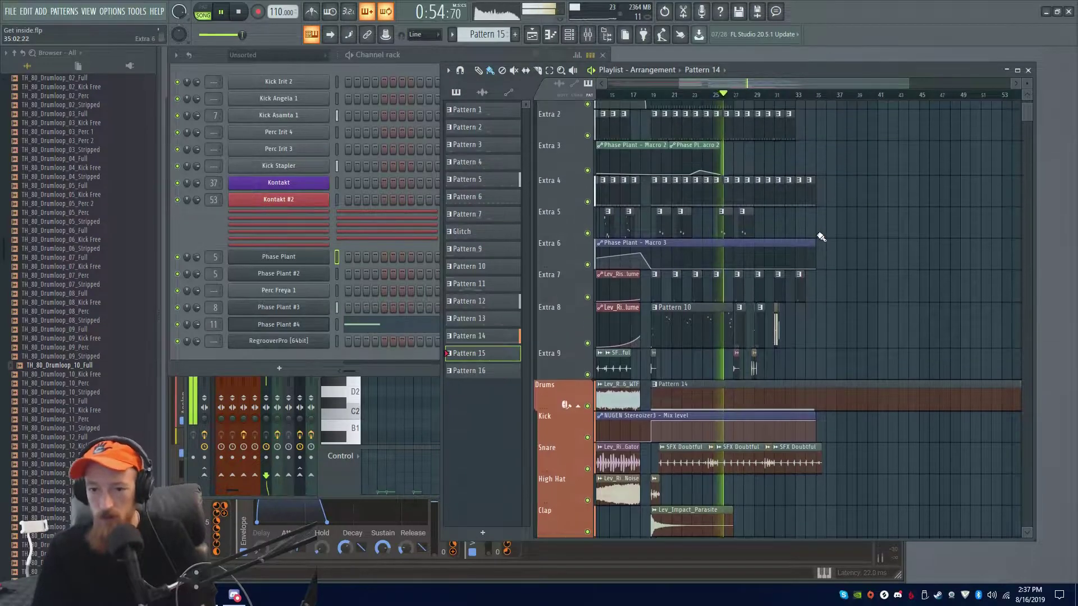
{"action": "scroll", "coordinate": [821, 236], "scroll_direction": "up", "scroll_amount": 2}
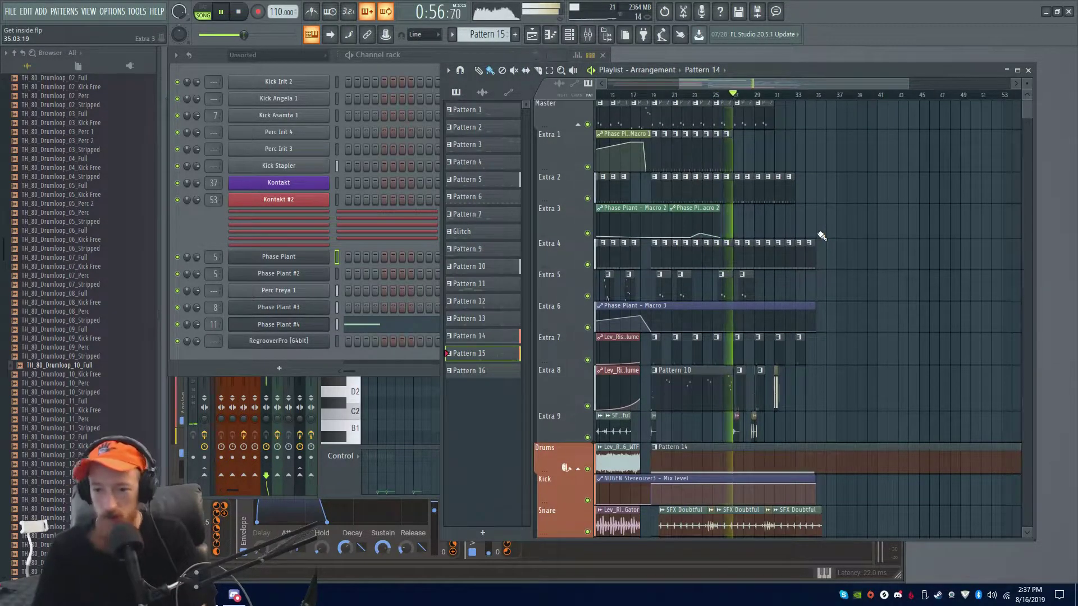
{"action": "scroll", "coordinate": [821, 237], "scroll_direction": "down", "scroll_amount": 2}
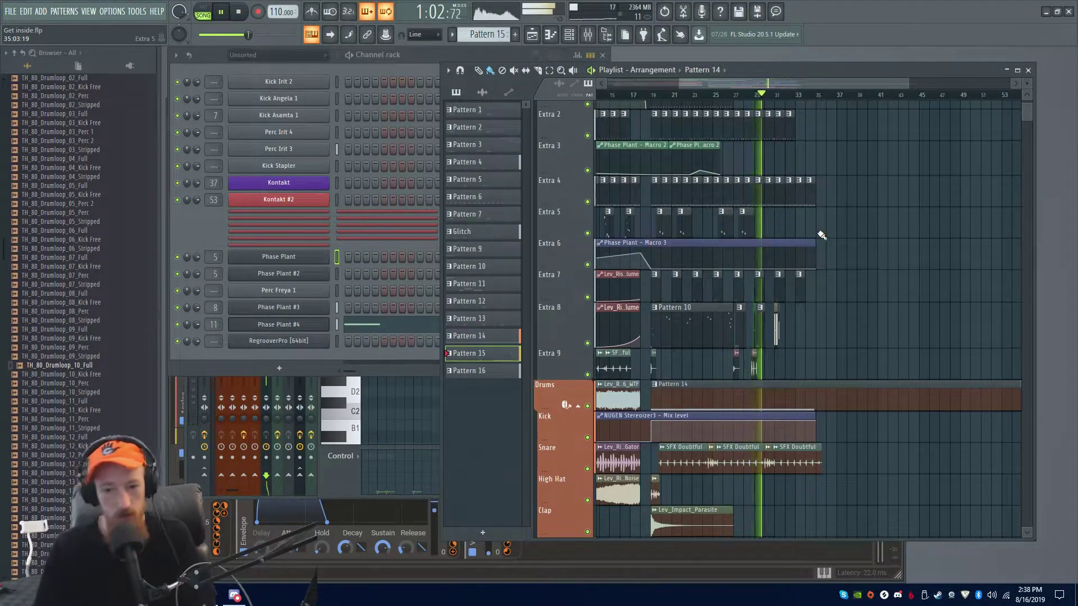
{"action": "left_click_drag", "start_coordinate": [860, 224], "coordinate": [844, 253]}
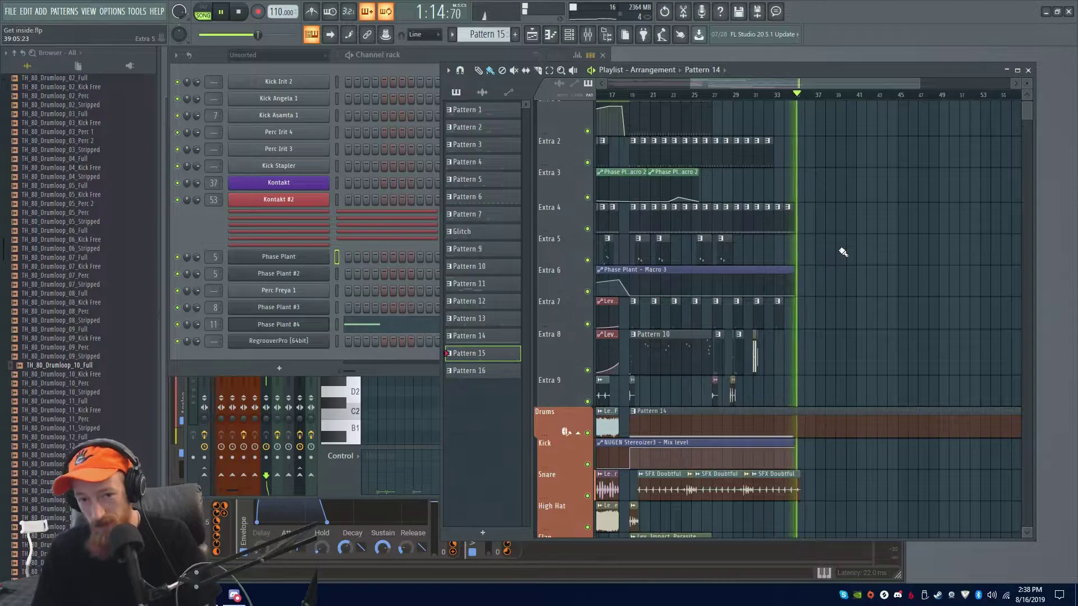
{"action": "key", "text": "space"}
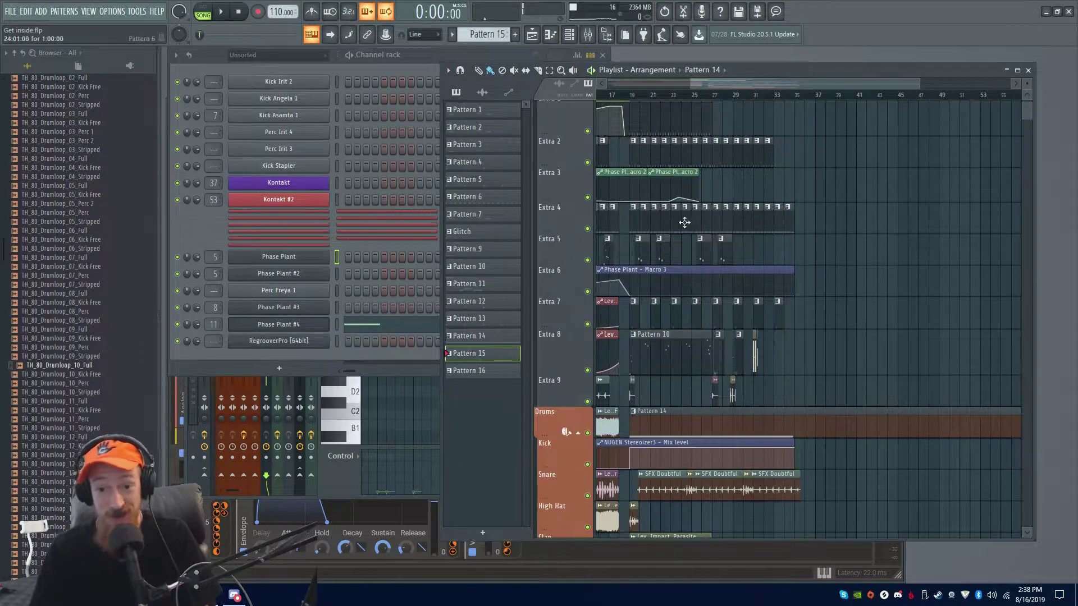
Look over the playlist arrangement around the transition from the build-up to the drop
{"action": "left_click_drag", "start_coordinate": [871, 340], "coordinate": [732, 198]}
{"action": "left_click_drag", "start_coordinate": [688, 436], "coordinate": [730, 101]}
{"action": "scroll", "coordinate": [702, 284], "scroll_direction": "up", "scroll_amount": 8}
{"action": "scroll", "coordinate": [701, 284], "scroll_direction": "down", "scroll_amount": 3}
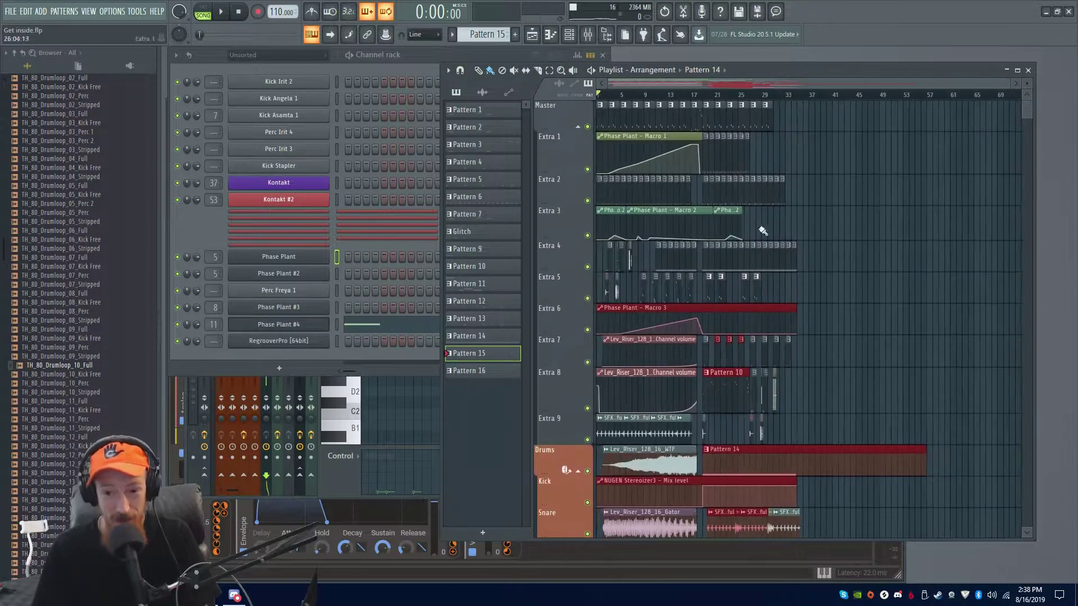
{"action": "scroll", "coordinate": [762, 318], "scroll_direction": "up", "scroll_amount": 5}
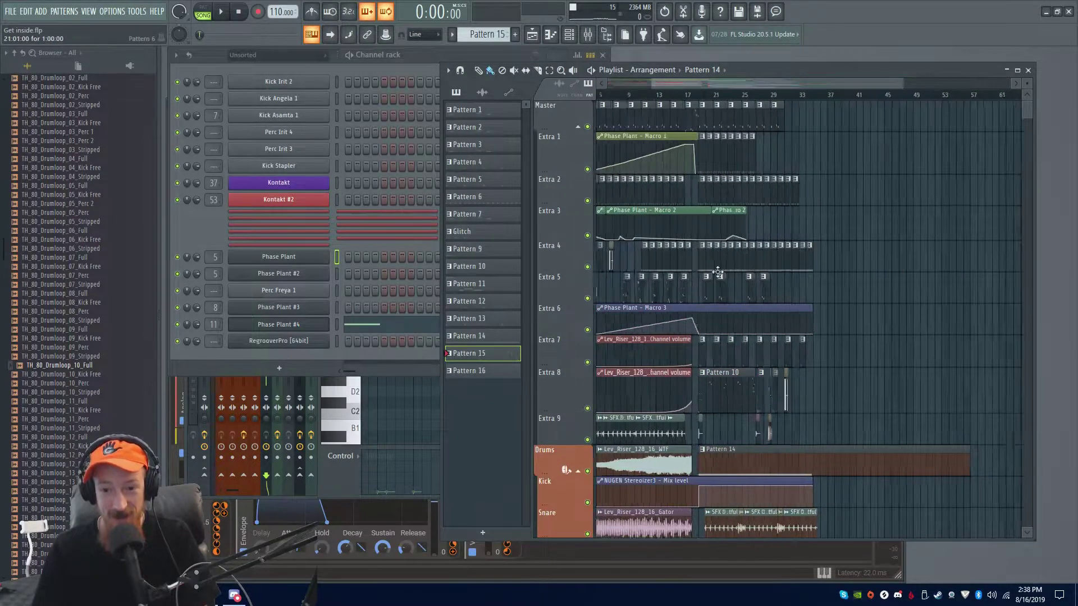
{"action": "left_click_drag", "start_coordinate": [686, 230], "coordinate": [777, 240]}
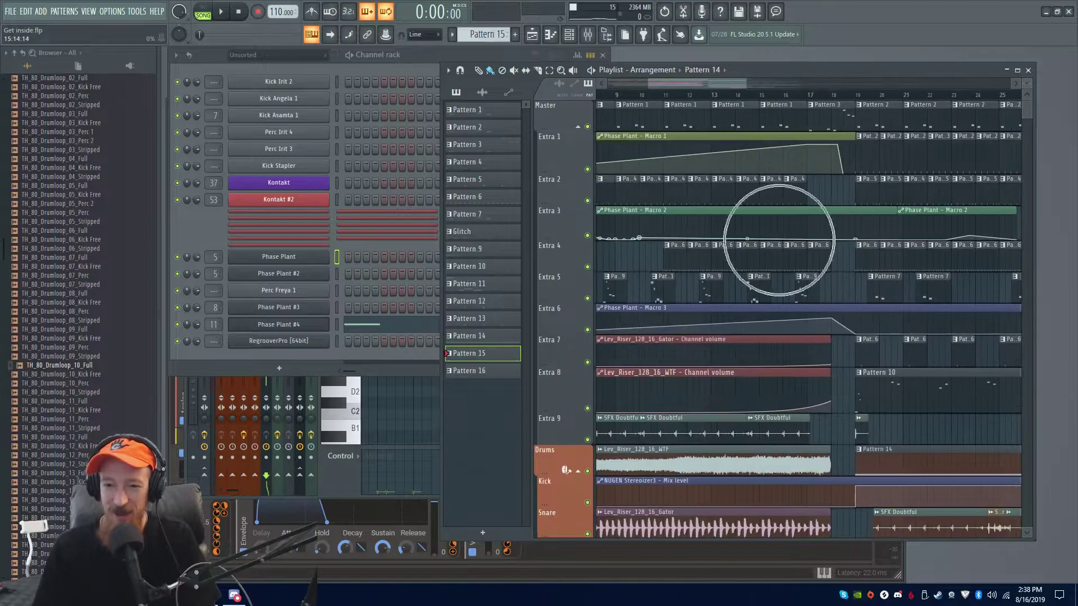
{"action": "scroll", "coordinate": [777, 240], "scroll_direction": "down", "scroll_amount": 4}
{"action": "scroll", "coordinate": [762, 298], "scroll_direction": "down", "scroll_amount": 1}
{"action": "scroll", "coordinate": [736, 278], "scroll_direction": "up", "scroll_amount": 5}
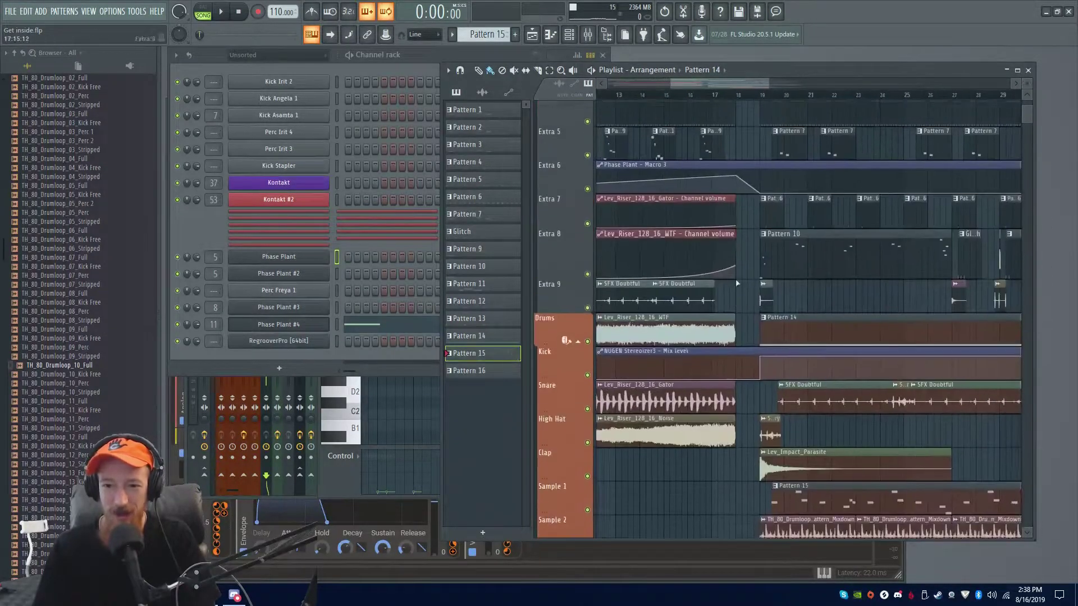
{"action": "scroll", "coordinate": [763, 276], "scroll_direction": "left", "scroll_amount": 3}
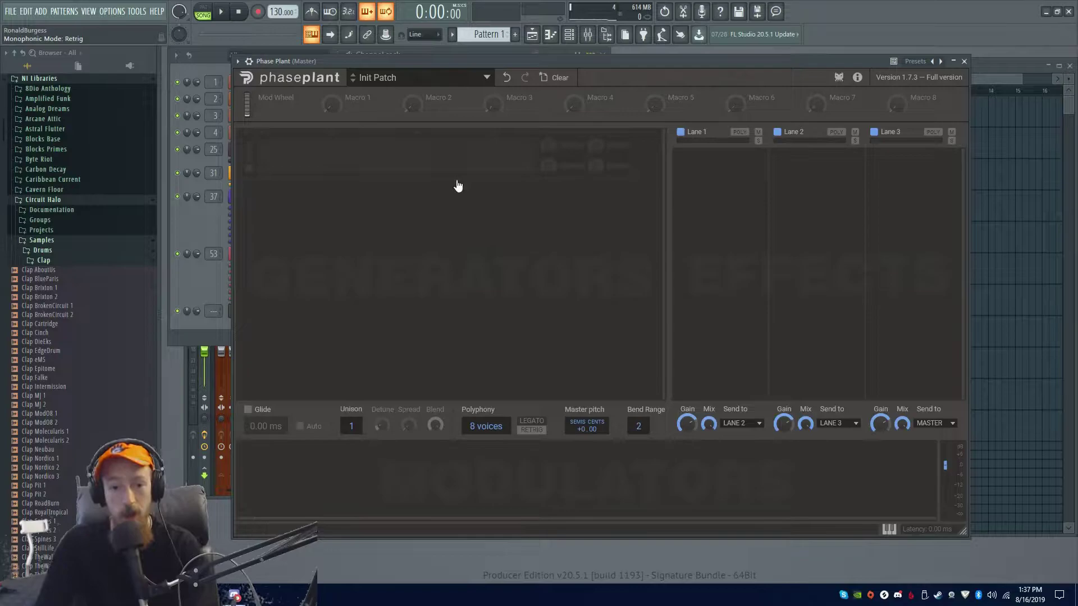
Add a Wavetable generator to the Init Patch and start a blank wavetable in its editor
{"action": "left_click", "coordinate": [463, 159]}
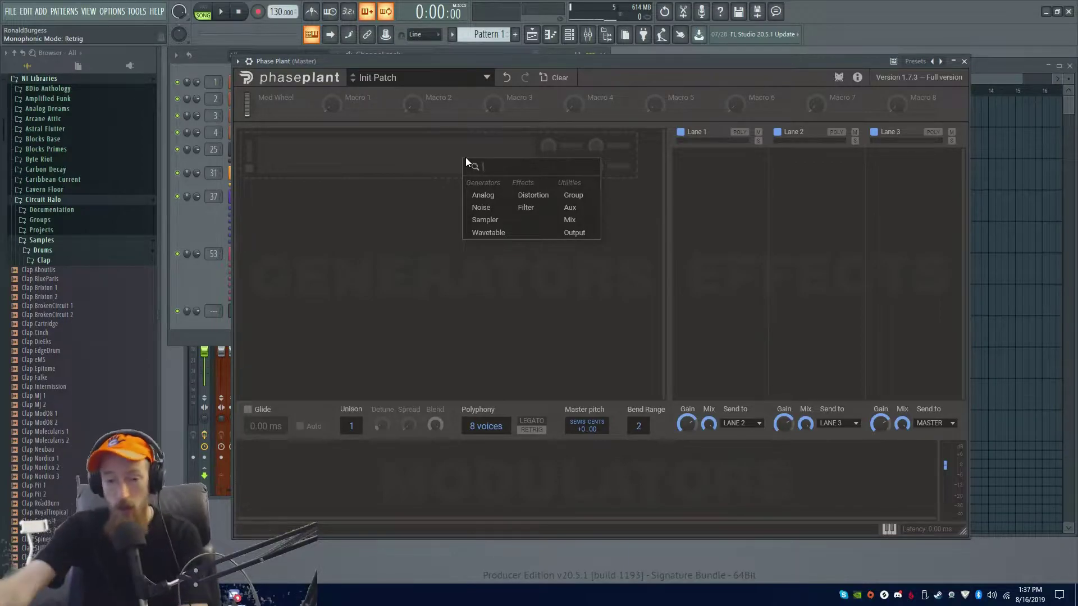
{"action": "left_click", "coordinate": [498, 236]}
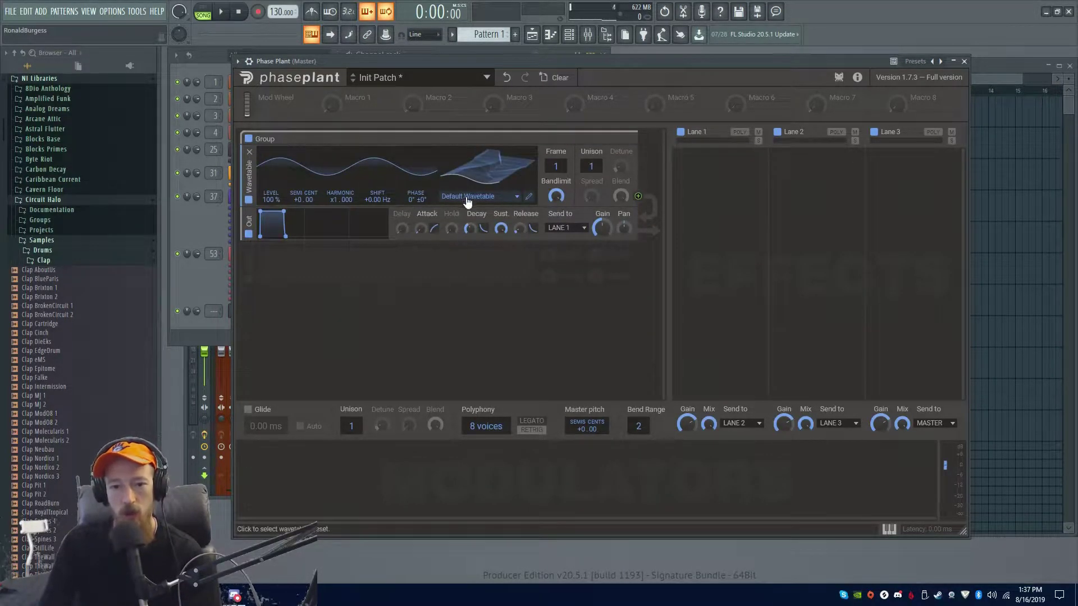
{"action": "left_click", "coordinate": [528, 196]}
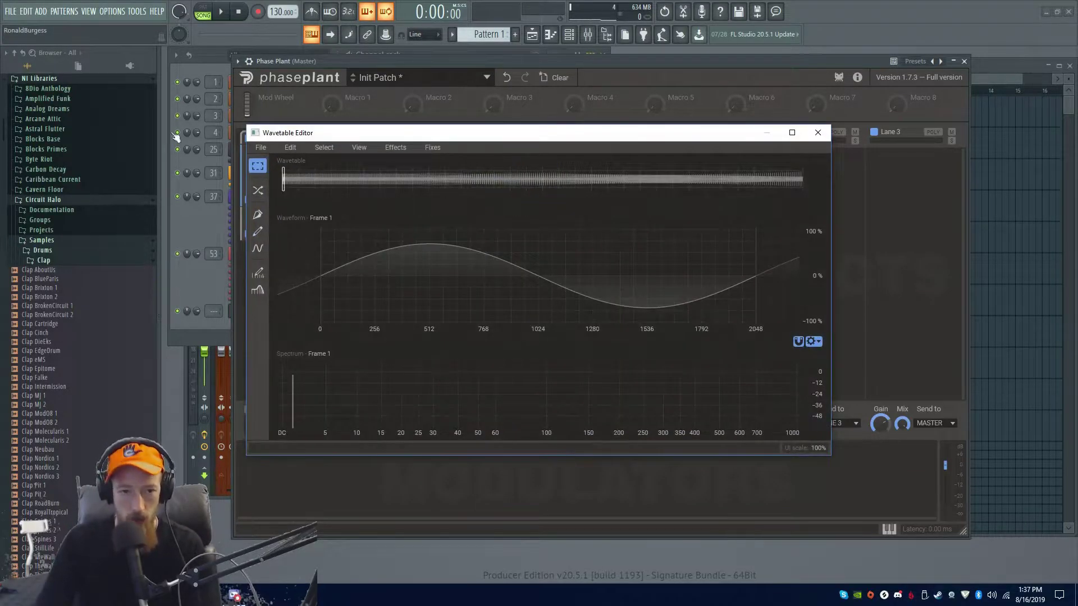
{"action": "left_click", "coordinate": [261, 147]}
{"action": "left_click", "coordinate": [274, 166]}
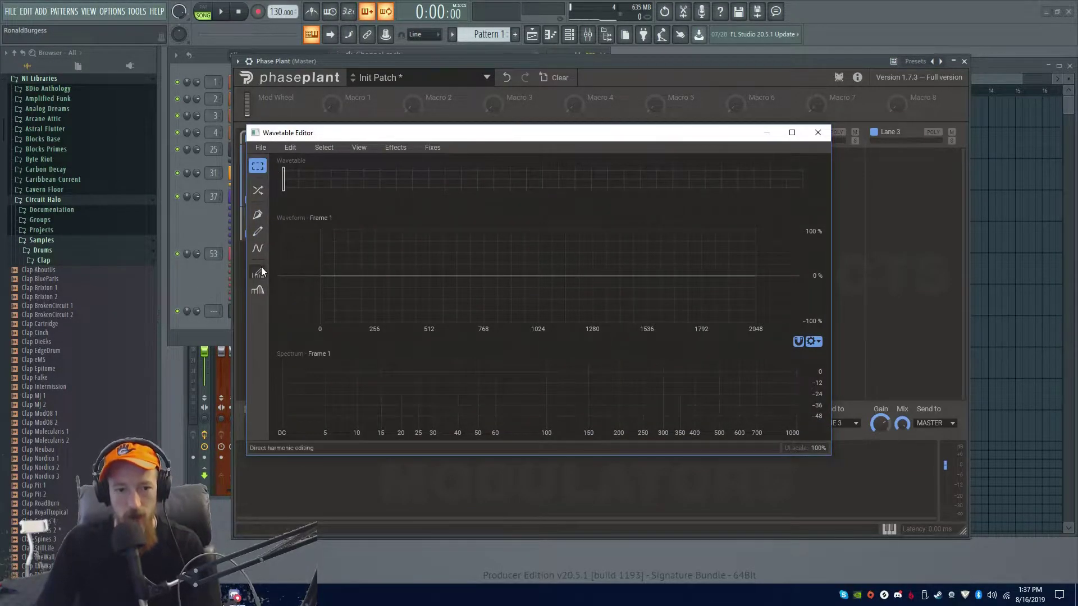
Generate a sine wave in frame 1 with the Wave Tool and fill all 256 wavetable frames with it
{"action": "left_click", "coordinate": [258, 248]}
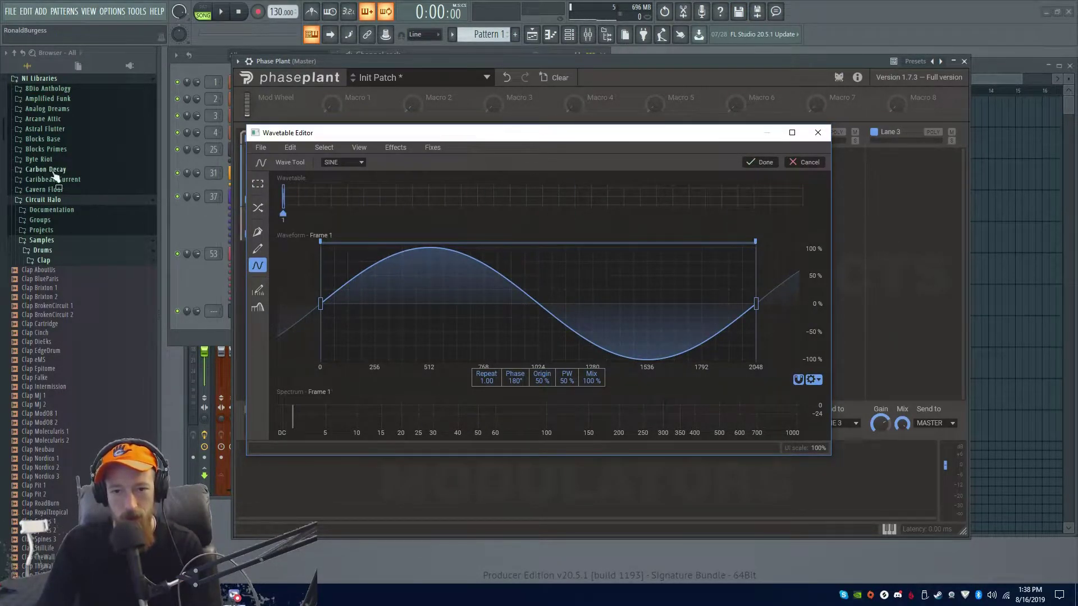
{"action": "left_click", "coordinate": [761, 162]}
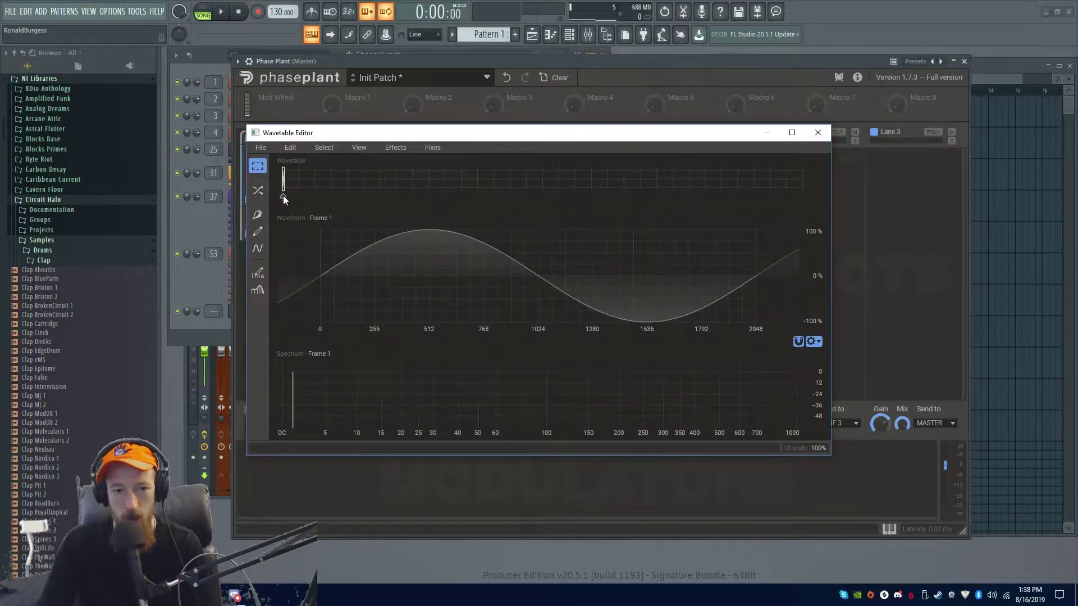
{"action": "left_click_drag", "start_coordinate": [284, 198], "coordinate": [578, 197]}
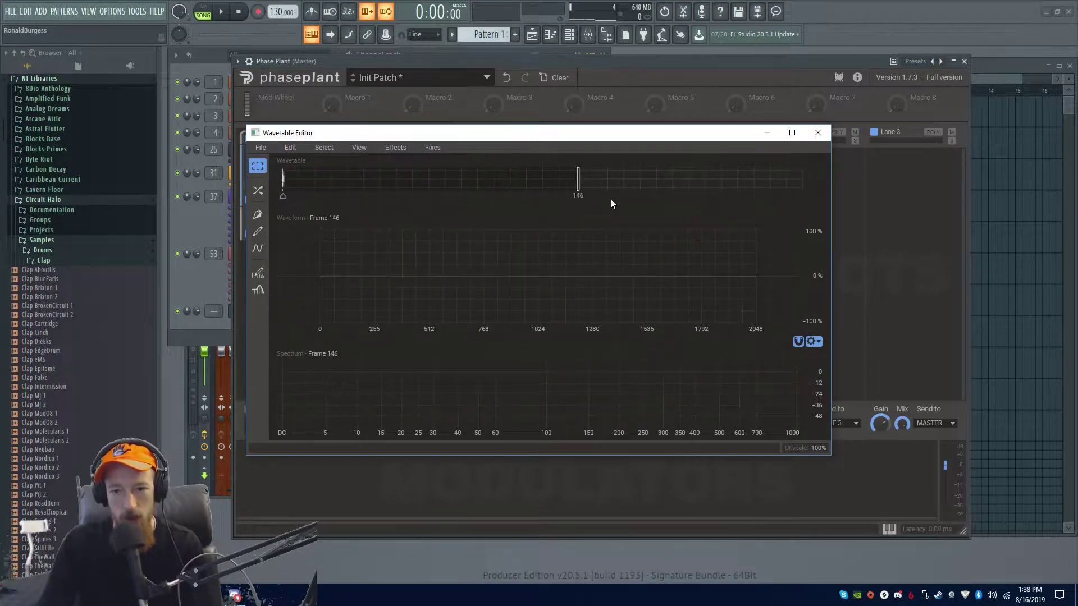
{"action": "left_click", "coordinate": [259, 250]}
{"action": "left_click", "coordinate": [763, 163]}
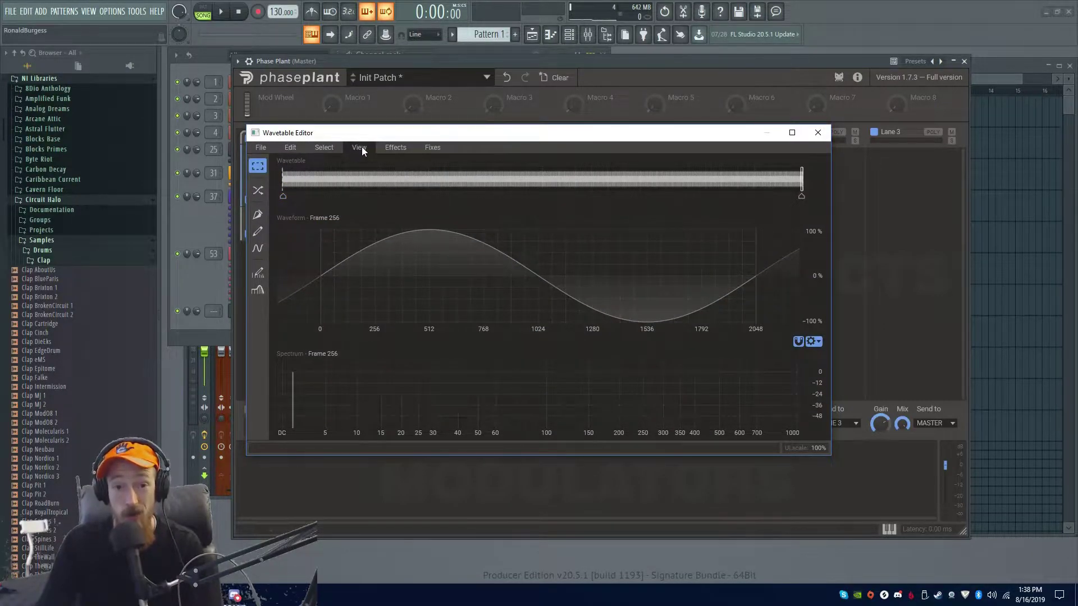
Add the Sine FM effect across all 256 frames of the wavetable
{"action": "left_click", "coordinate": [380, 147]}
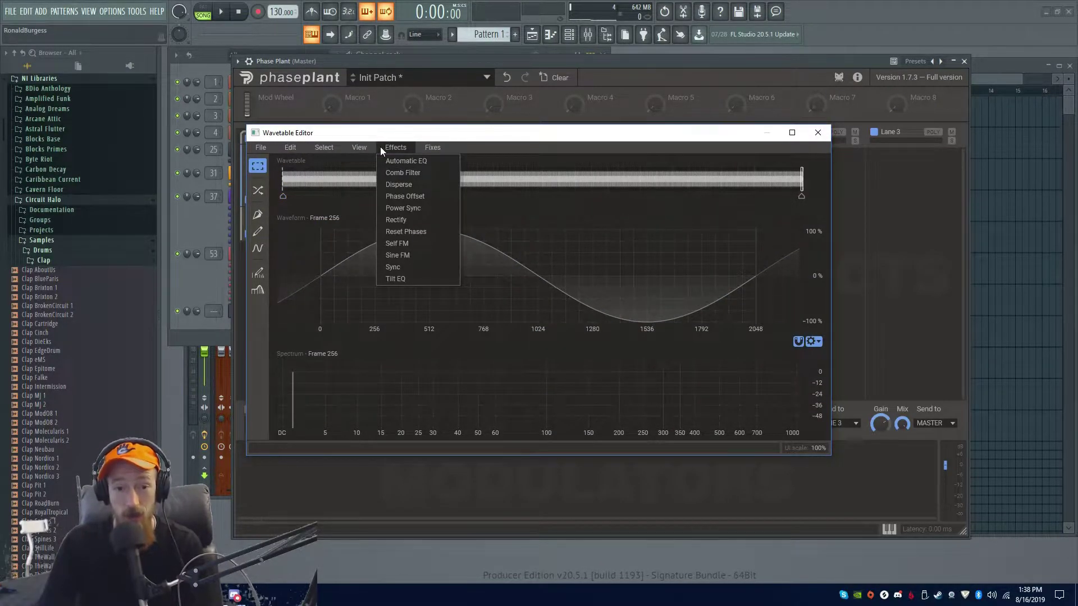
{"action": "left_click", "coordinate": [416, 260]}
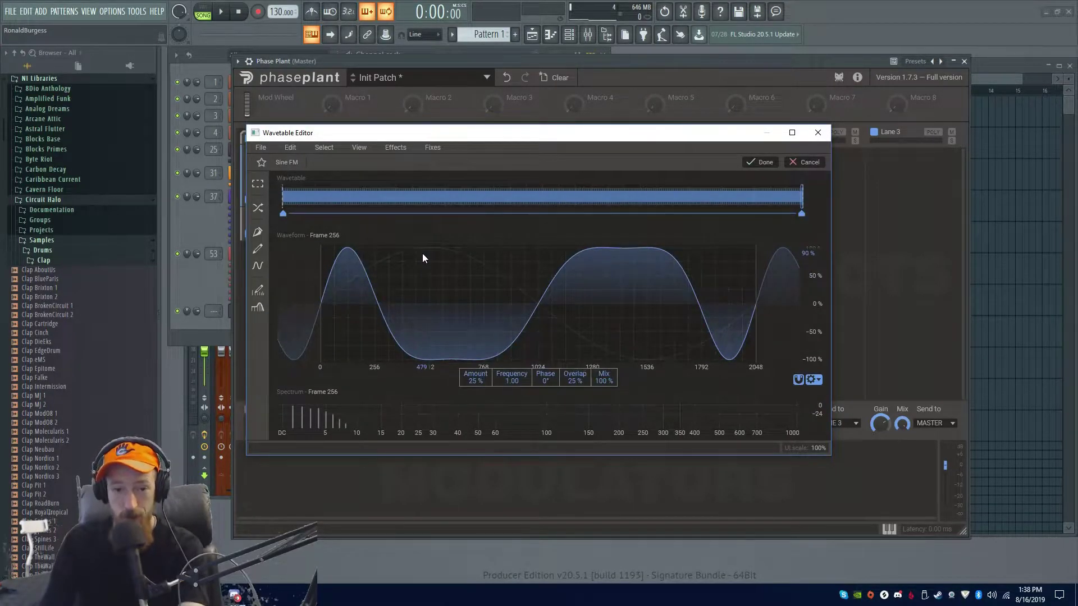
Move the wavetable editor aside and add an LFO modulator to the patch
{"action": "left_click_drag", "start_coordinate": [462, 132], "coordinate": [779, 115]}
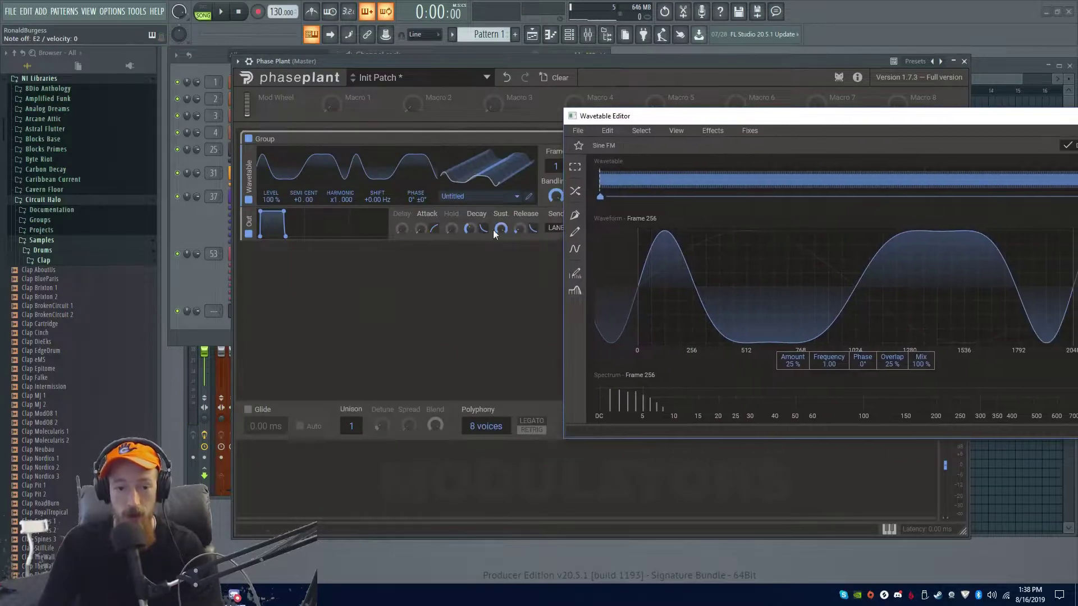
{"action": "left_click", "coordinate": [263, 481]}
{"action": "left_click", "coordinate": [282, 478]}
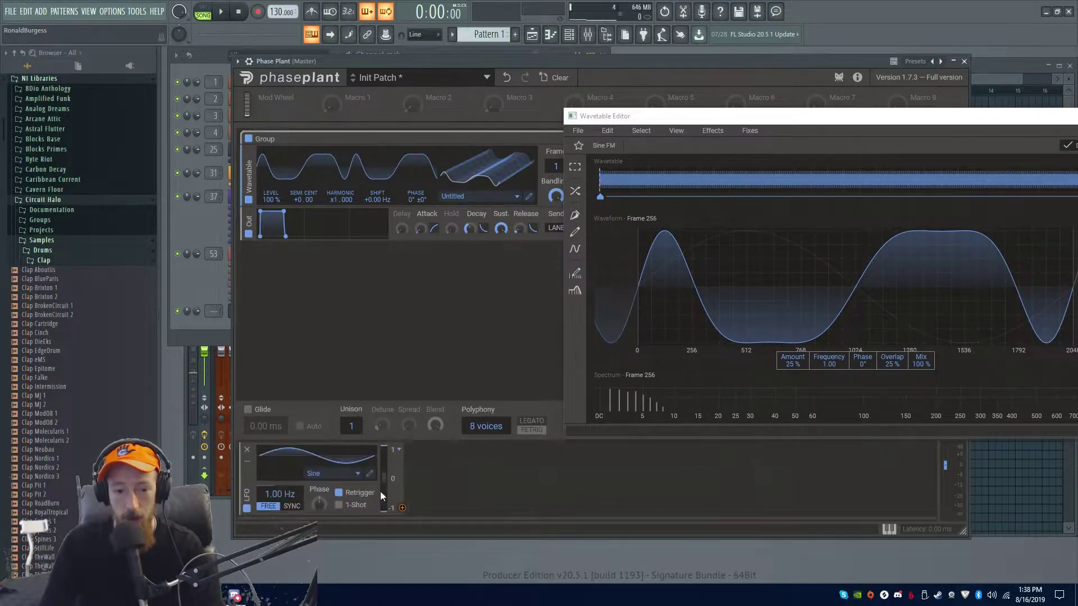
Set the LFO rate to 1.63 Hz and route the LFO to the wavetable's Frame parameter
{"action": "left_click_drag", "start_coordinate": [272, 494], "coordinate": [273, 486]}
{"action": "double_click", "coordinate": [272, 494]}
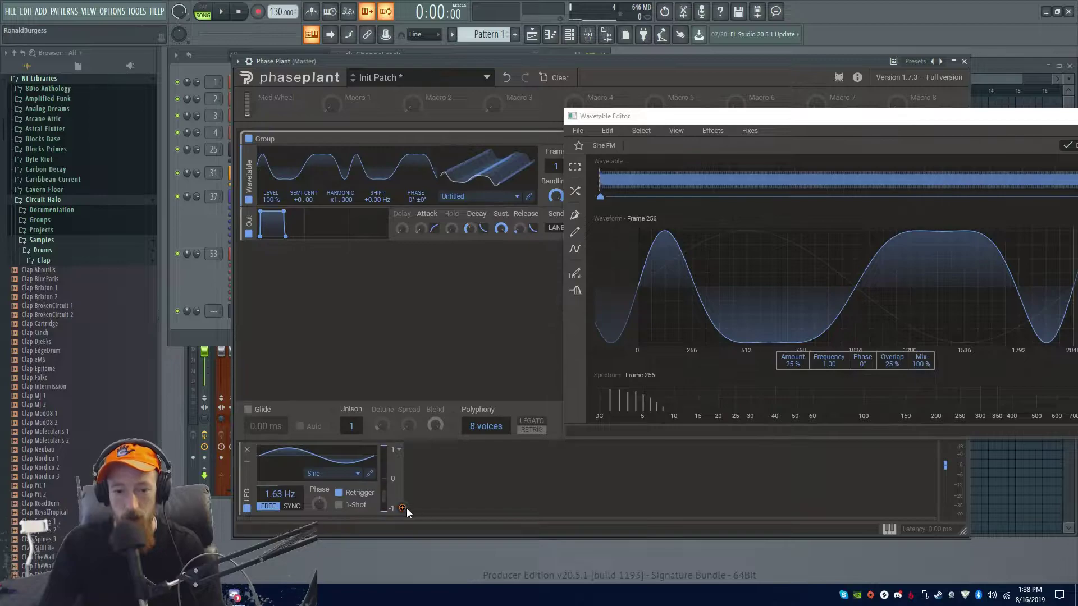
{"action": "left_click_drag", "start_coordinate": [402, 508], "coordinate": [403, 501]}
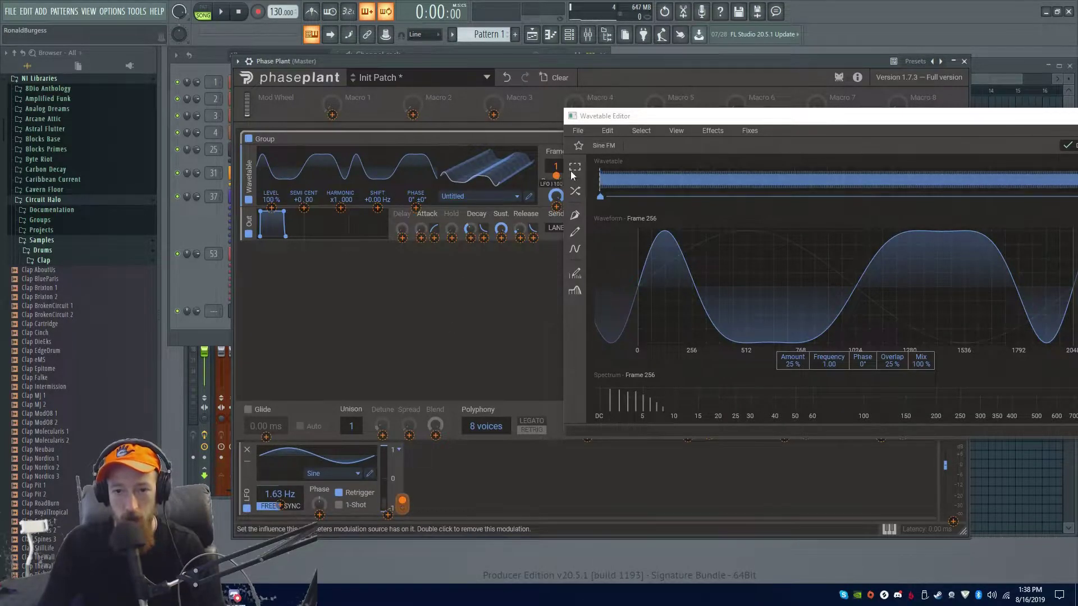
Bring the wavetable editor back into full view and set frame 1's Sine FM to 54 % amount and 0.54 frequency
{"action": "left_click_drag", "start_coordinate": [676, 121], "coordinate": [301, 114]}
{"action": "left_click_drag", "start_coordinate": [382, 110], "coordinate": [529, 128]}
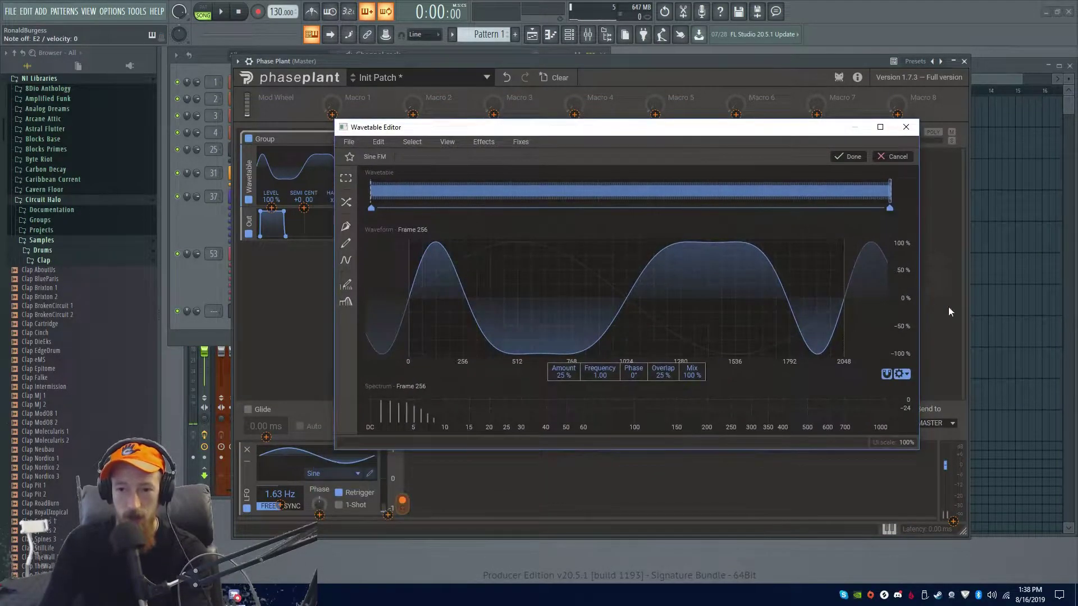
{"action": "left_click", "coordinate": [370, 205]}
{"action": "left_click_drag", "start_coordinate": [561, 376], "coordinate": [562, 370]}
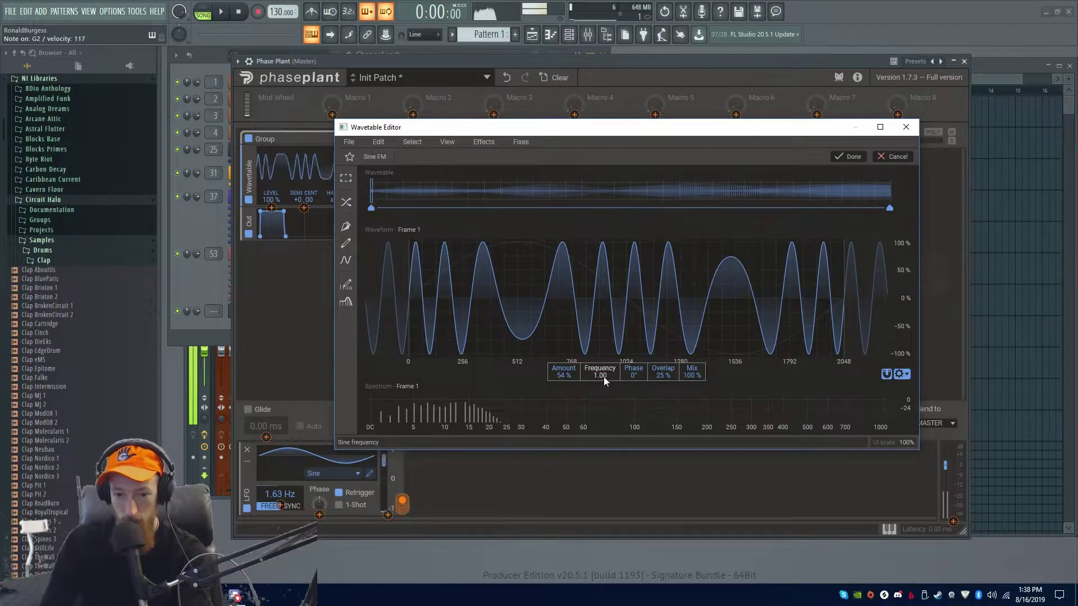
{"action": "left_click_drag", "start_coordinate": [598, 377], "coordinate": [599, 392]}
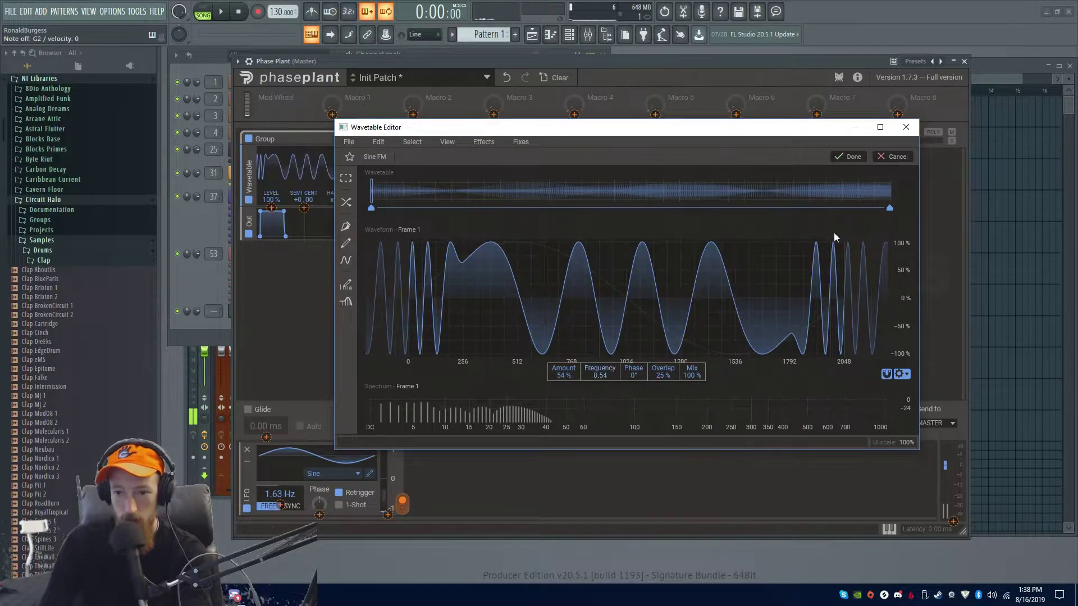
Set frame 256's Sine FM to -5 % amount, 3.80 frequency, 96° phase and 100 % overlap, and apply the effect
{"action": "left_click", "coordinate": [890, 208]}
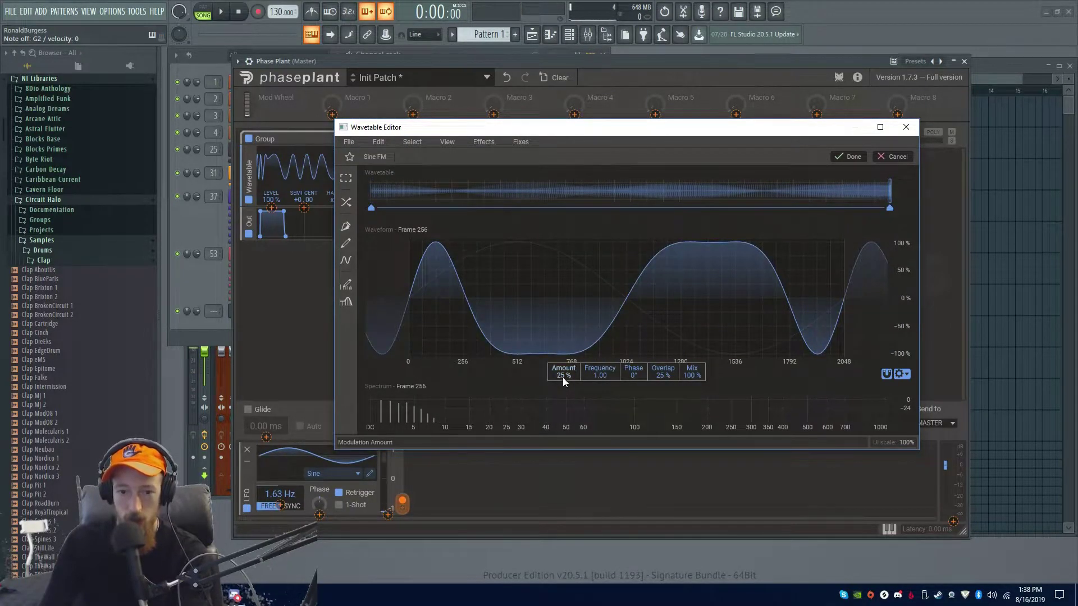
{"action": "scroll", "coordinate": [564, 382], "scroll_direction": "up", "scroll_amount": 10}
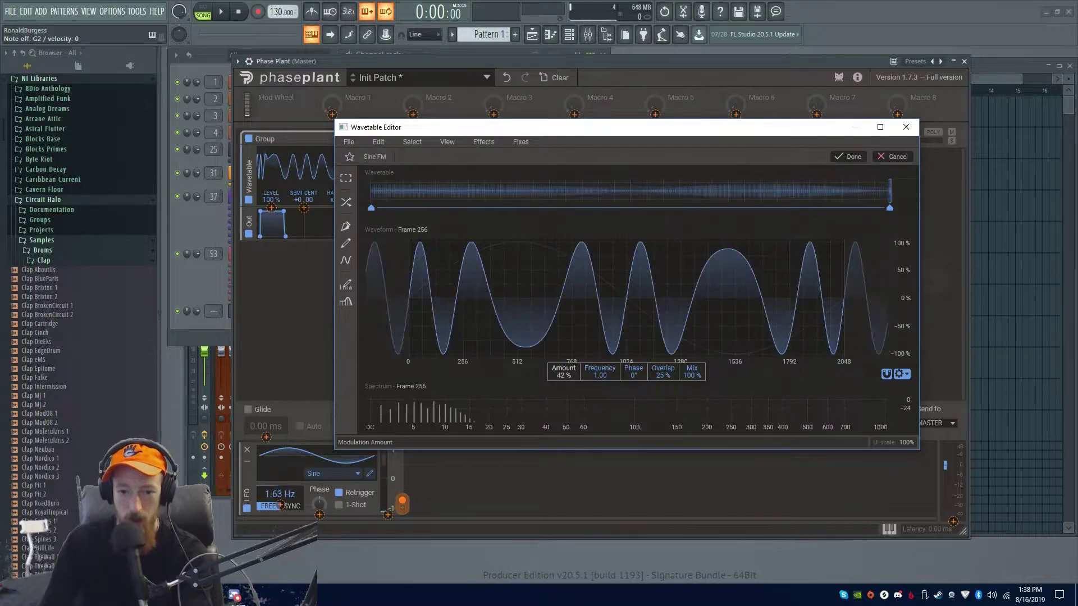
{"action": "scroll", "coordinate": [563, 382], "scroll_direction": "down", "scroll_amount": 8}
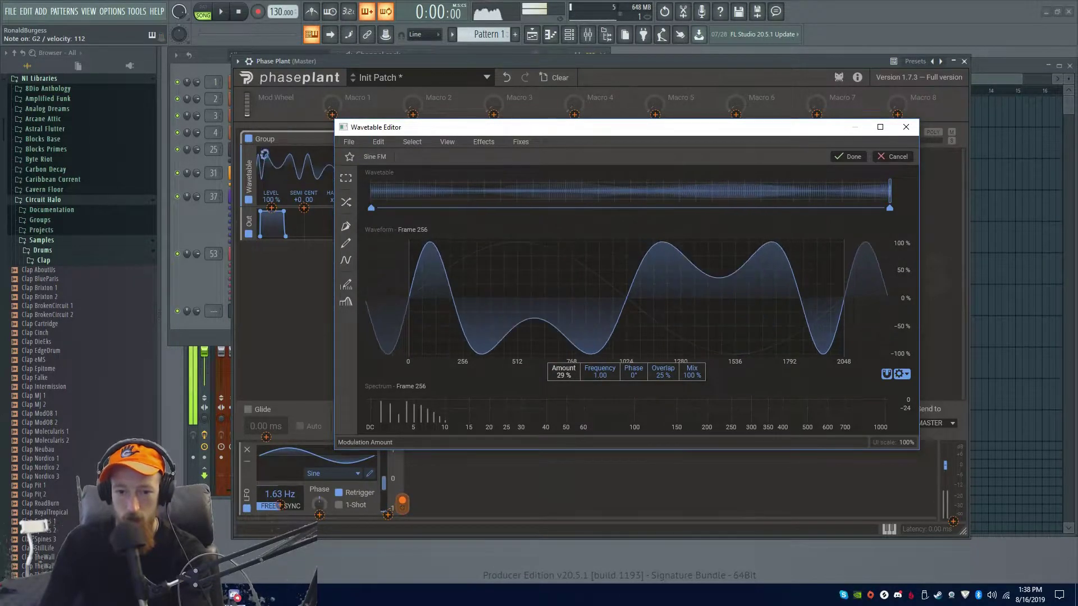
{"action": "left_click_drag", "start_coordinate": [594, 377], "coordinate": [563, 361]}
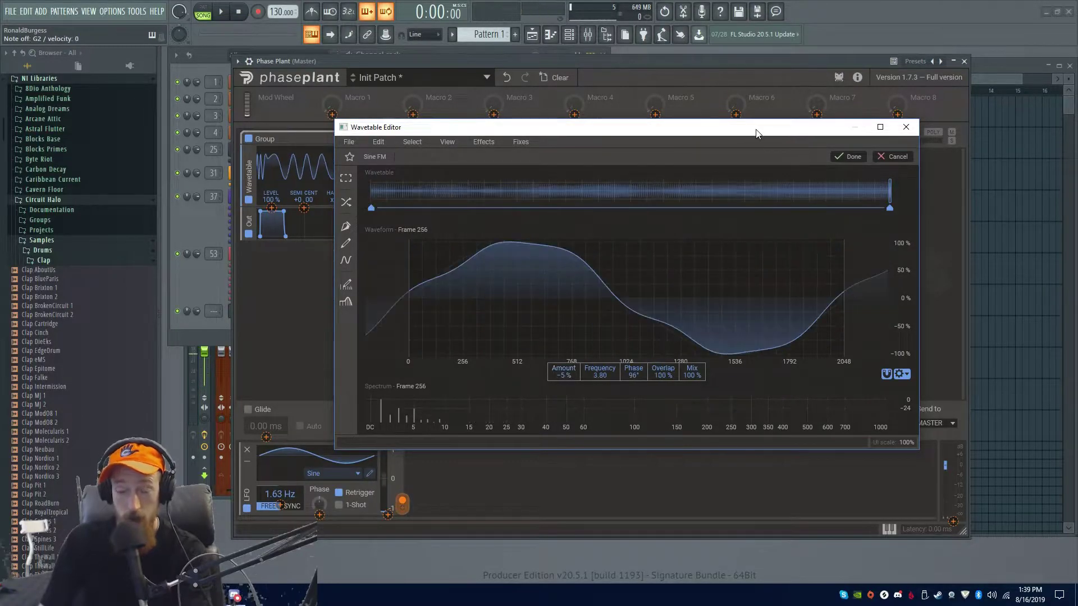
{"action": "left_click_drag", "start_coordinate": [756, 130], "coordinate": [754, 117]}
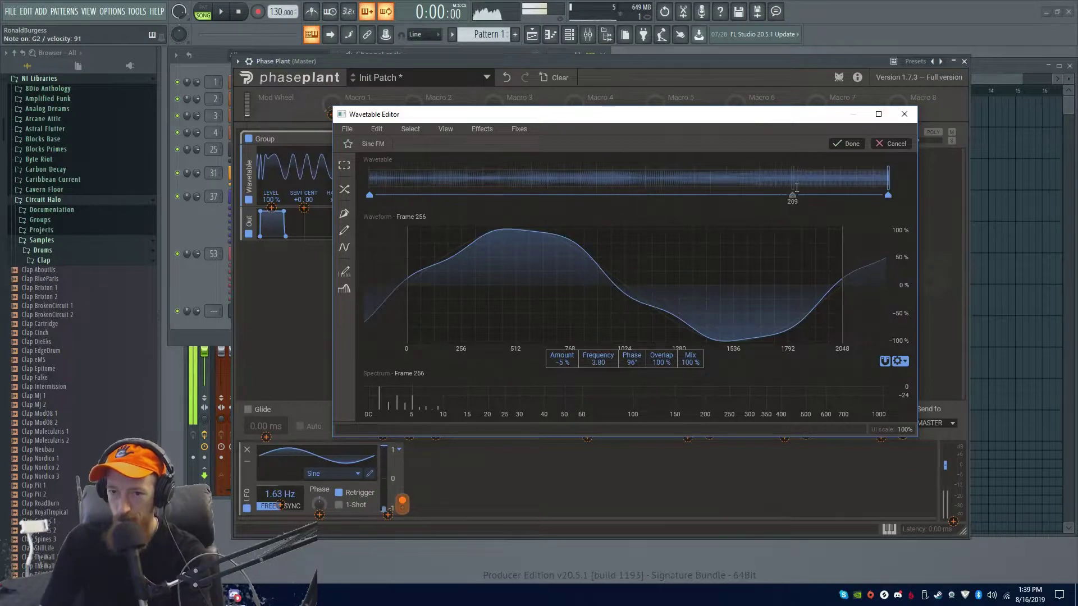
{"action": "left_click", "coordinate": [847, 143]}
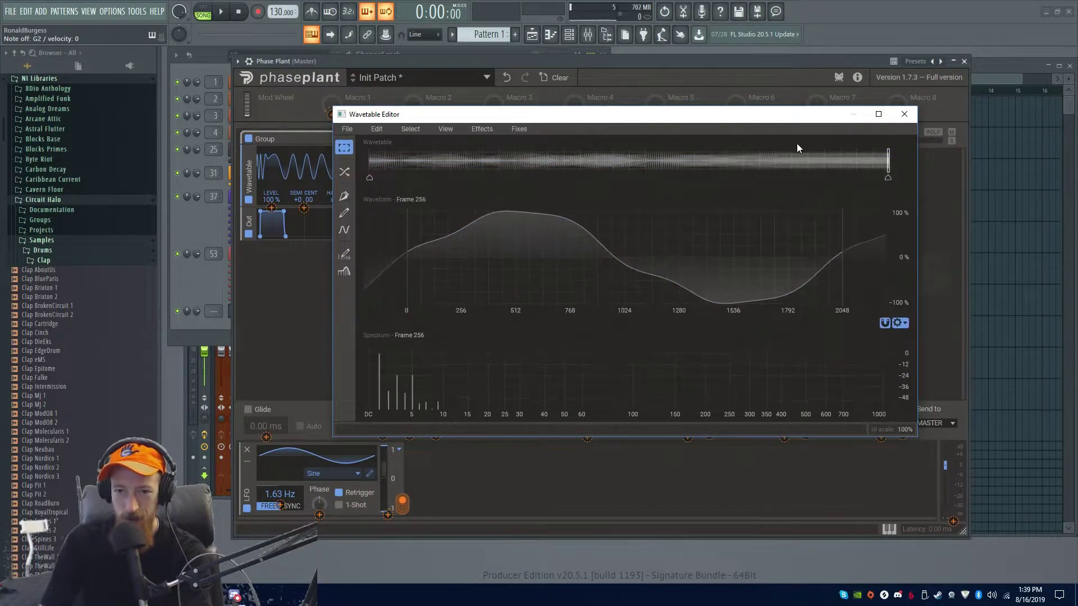
{"action": "left_click_drag", "start_coordinate": [807, 123], "coordinate": [789, 126]}
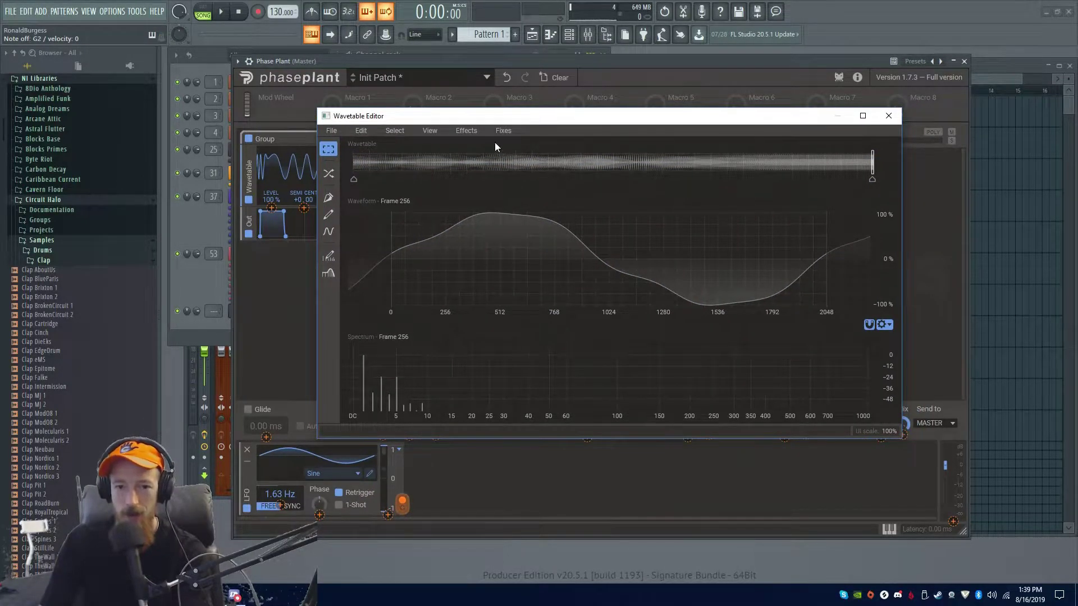
{"action": "left_click", "coordinate": [484, 131]}
{"action": "left_click", "coordinate": [424, 131]}
{"action": "left_click", "coordinate": [467, 130]}
{"action": "mouse_move", "coordinate": [504, 131]}
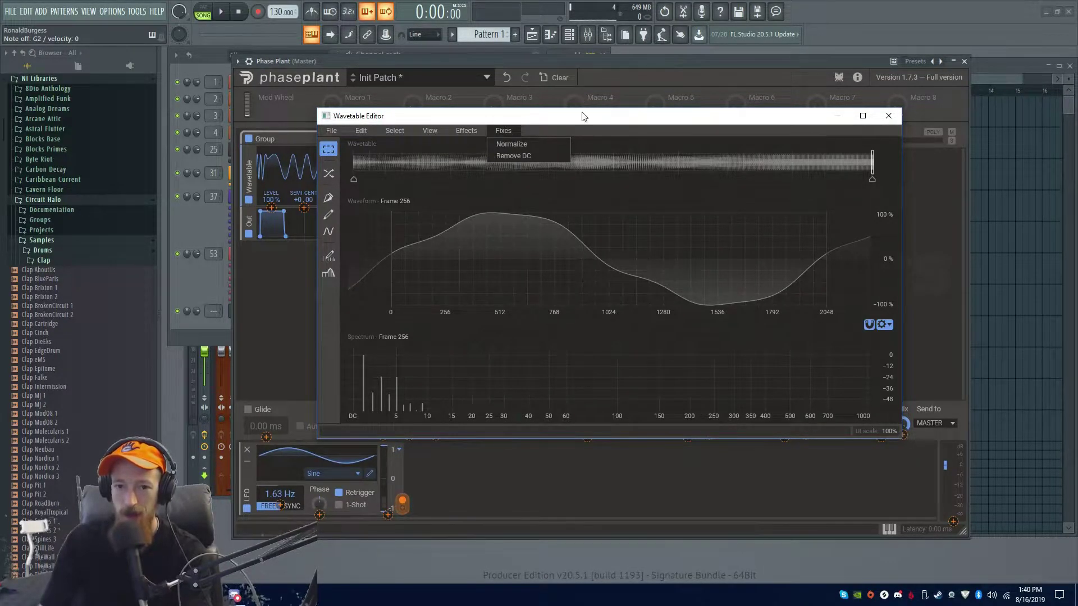
{"action": "left_click_drag", "start_coordinate": [579, 122], "coordinate": [606, 127]}
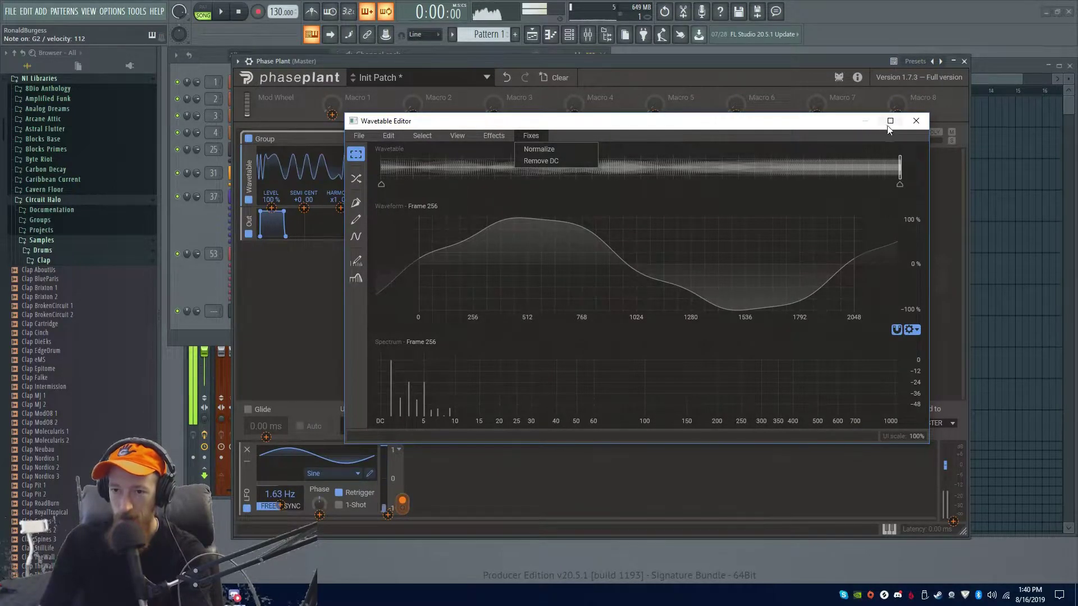
Close the wavetable editor and remove the LFO modulator from the patch
{"action": "left_click", "coordinate": [916, 121]}
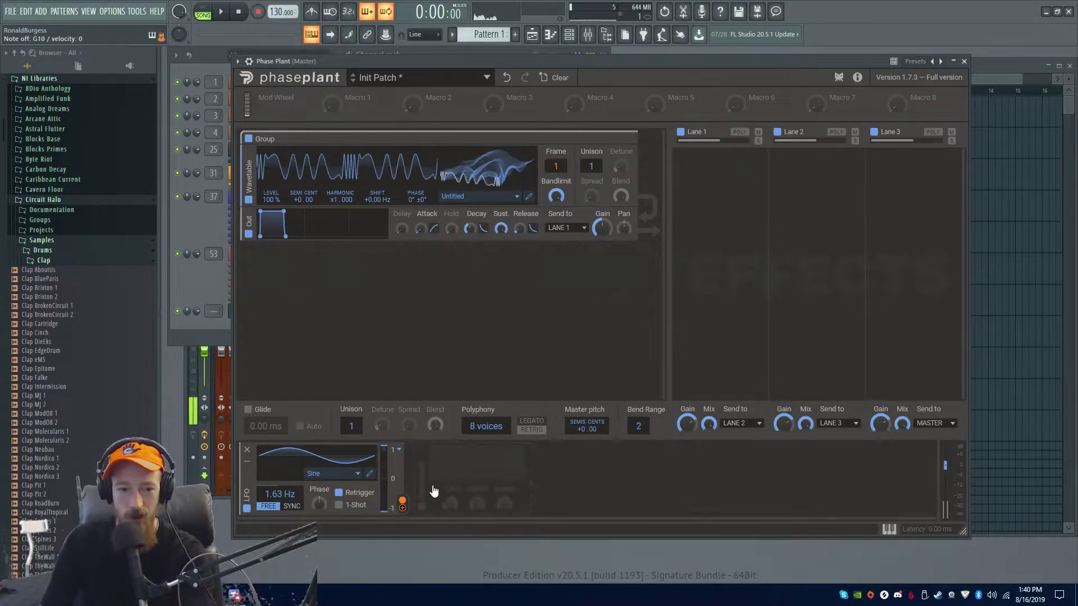
{"action": "left_click", "coordinate": [248, 460]}
{"action": "left_click", "coordinate": [248, 460]}
{"action": "left_click", "coordinate": [248, 450]}
Add an Envelope modulator and route it to the wavetable's Frame parameter
{"action": "left_click", "coordinate": [258, 473]}
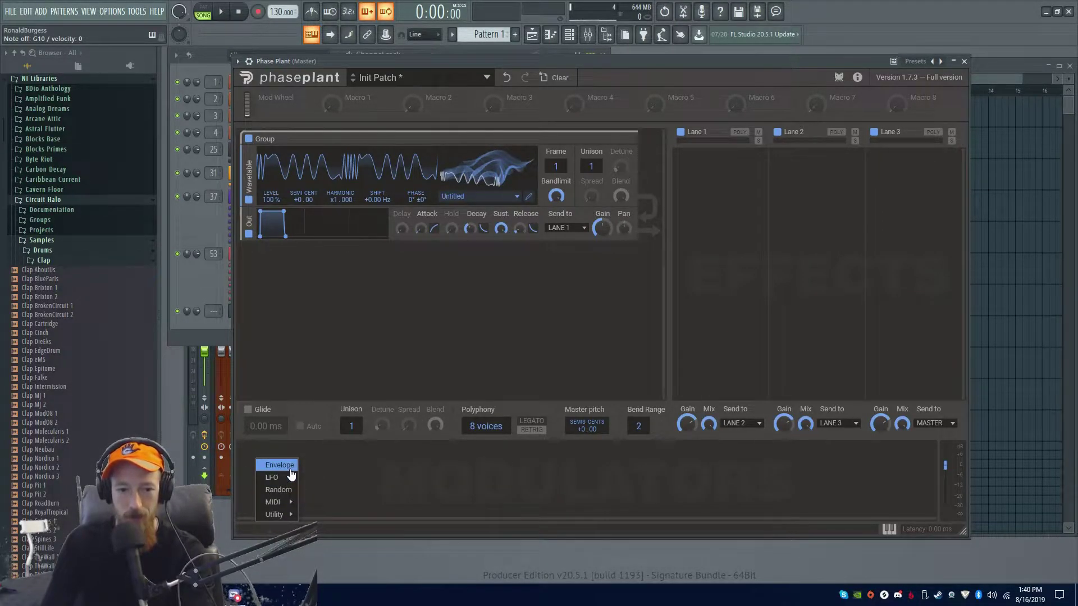
{"action": "left_click", "coordinate": [280, 466]}
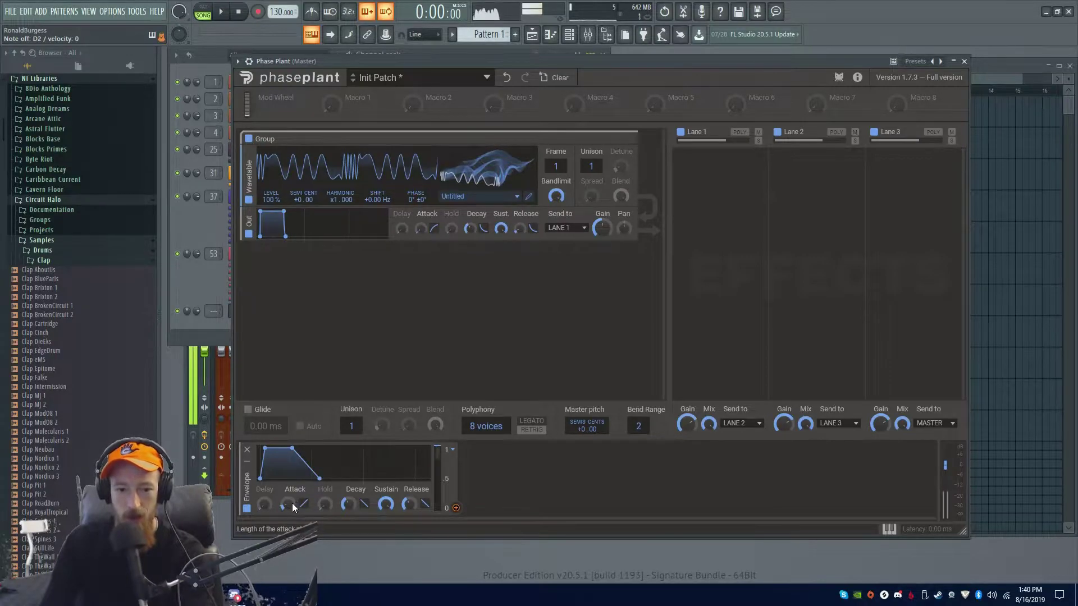
{"action": "left_click_drag", "start_coordinate": [459, 511], "coordinate": [557, 178]}
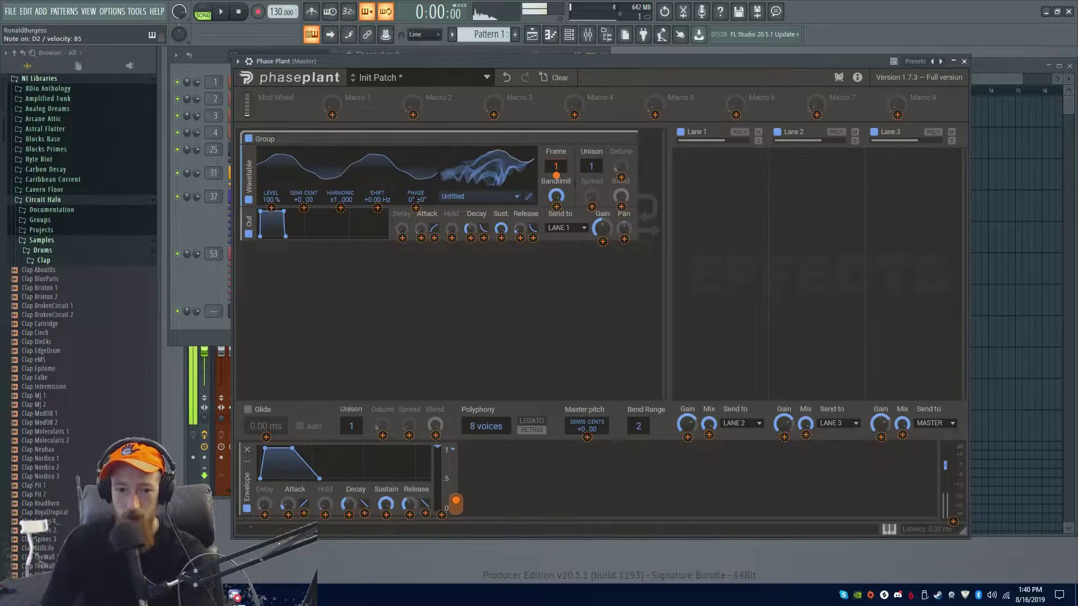
Lengthen the envelope modulator's attack moderately and bend its attack curve to start slowly and rise steeply
{"action": "left_click_drag", "start_coordinate": [282, 508], "coordinate": [289, 503]}
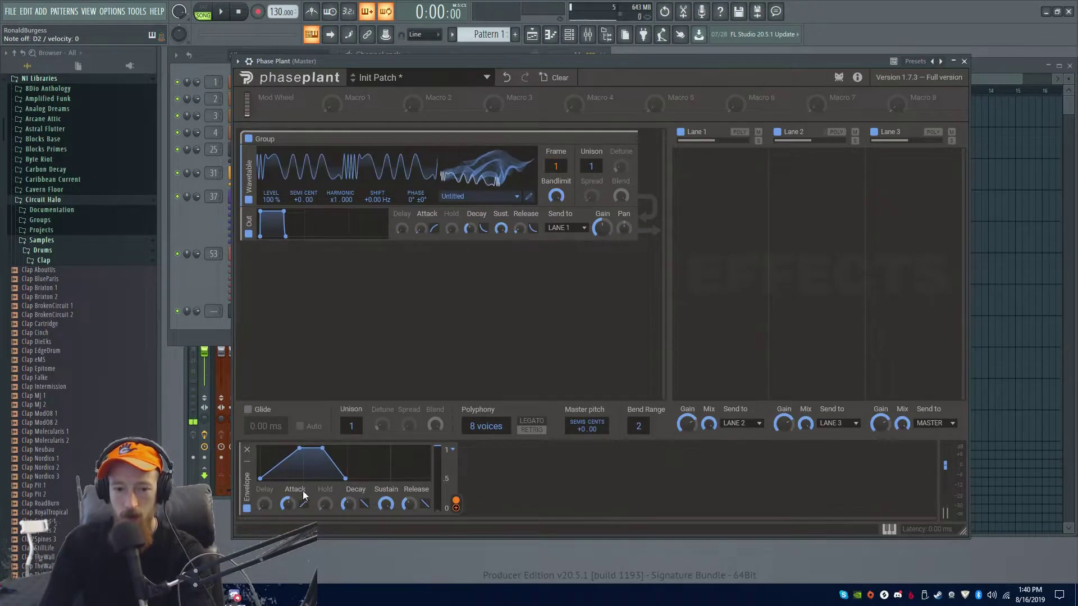
{"action": "left_click_drag", "start_coordinate": [302, 505], "coordinate": [302, 472]}
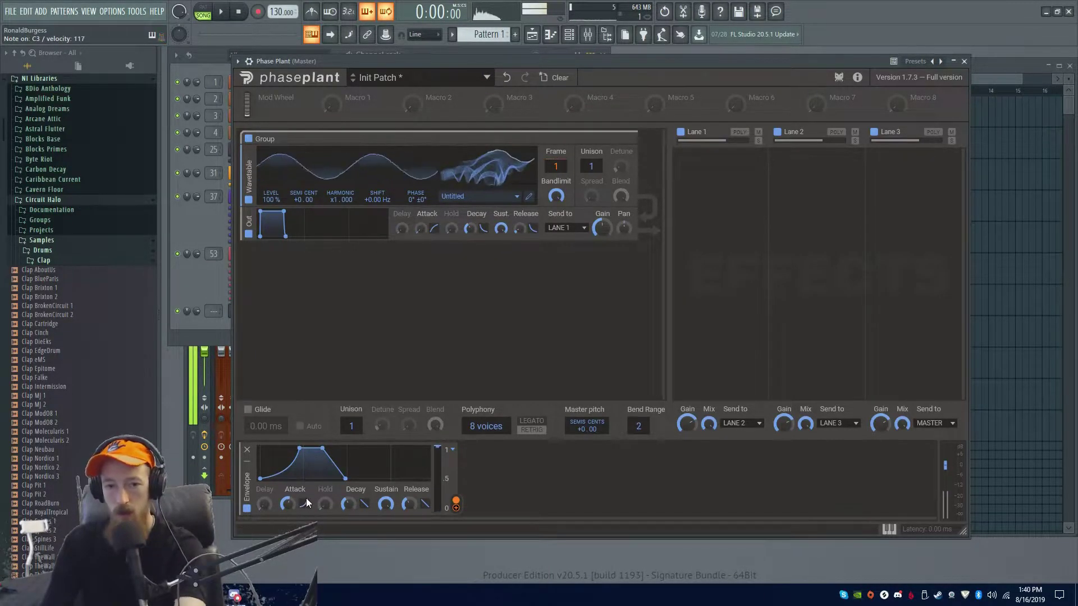
{"action": "left_click_drag", "start_coordinate": [290, 502], "coordinate": [291, 514]}
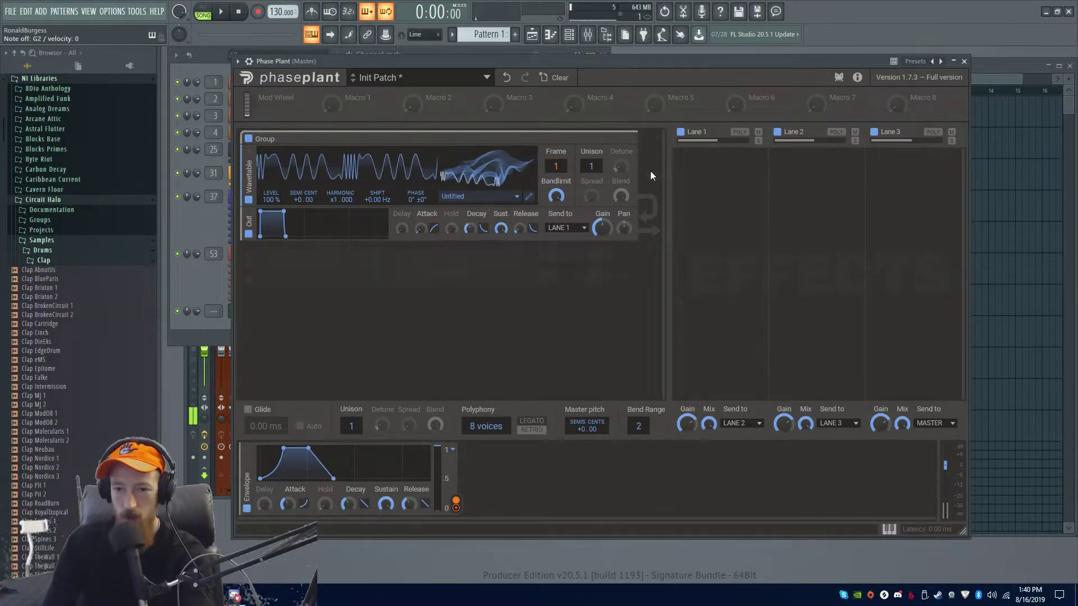
Add a Distortion effect to Lane 1, and give the output envelope zero sustain with a longer decay
{"action": "left_click", "coordinate": [702, 178]}
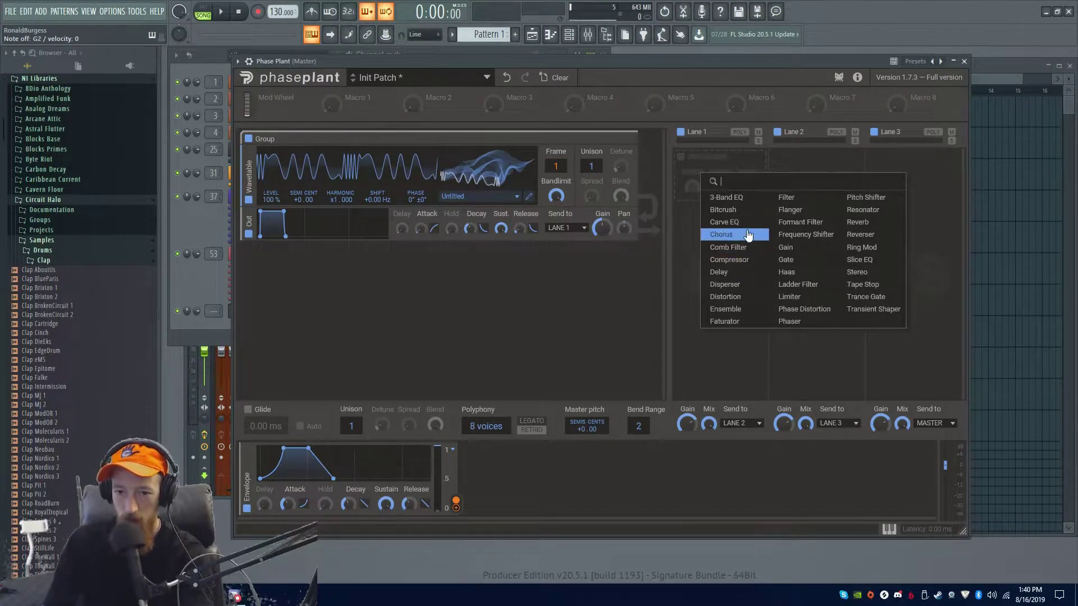
{"action": "left_click", "coordinate": [745, 297]}
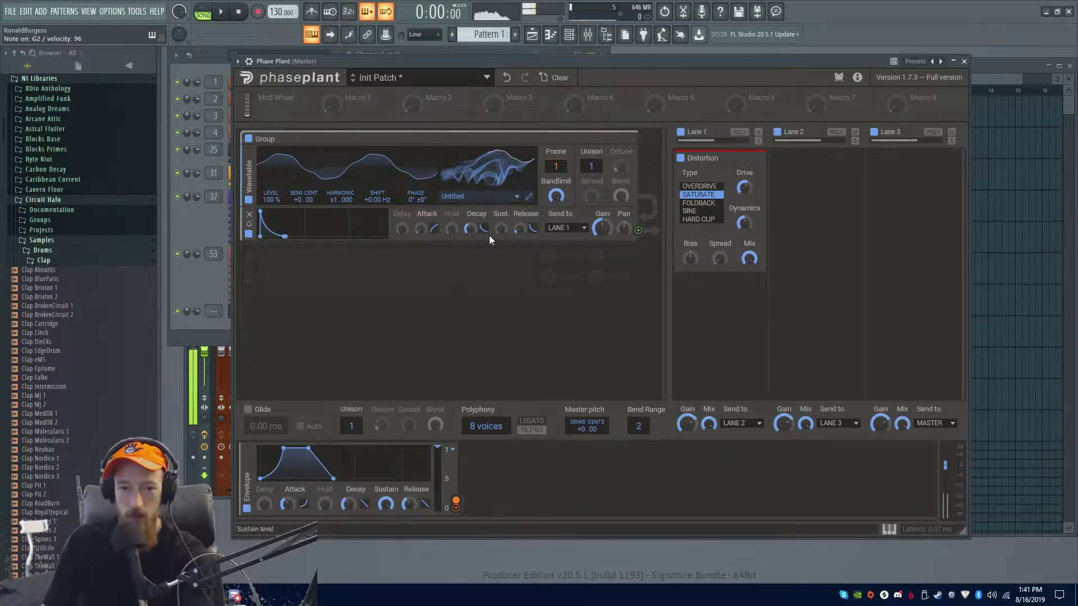
{"action": "mouse_move", "coordinate": [469, 228]}
{"action": "left_mouse_down"}
{"action": "mouse_move", "coordinate": [469, 213]}
{"action": "mouse_move", "coordinate": [470, 234]}
{"action": "left_mouse_up"}
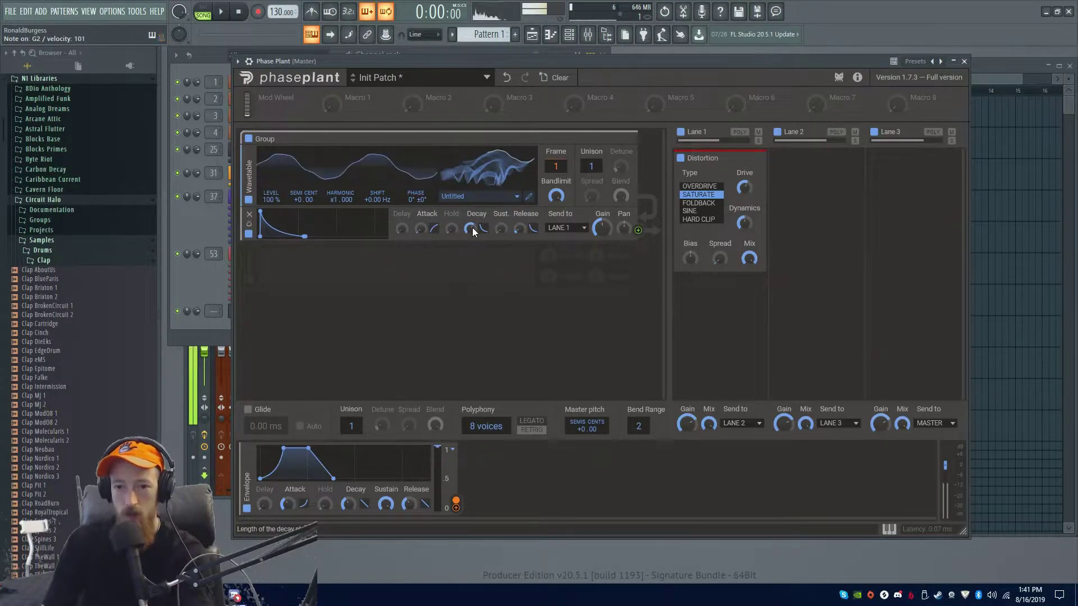
Set the Distortion to the Sine type with about 12 dB of drive and low dynamics, and collapse the effect
{"action": "left_click", "coordinate": [698, 203]}
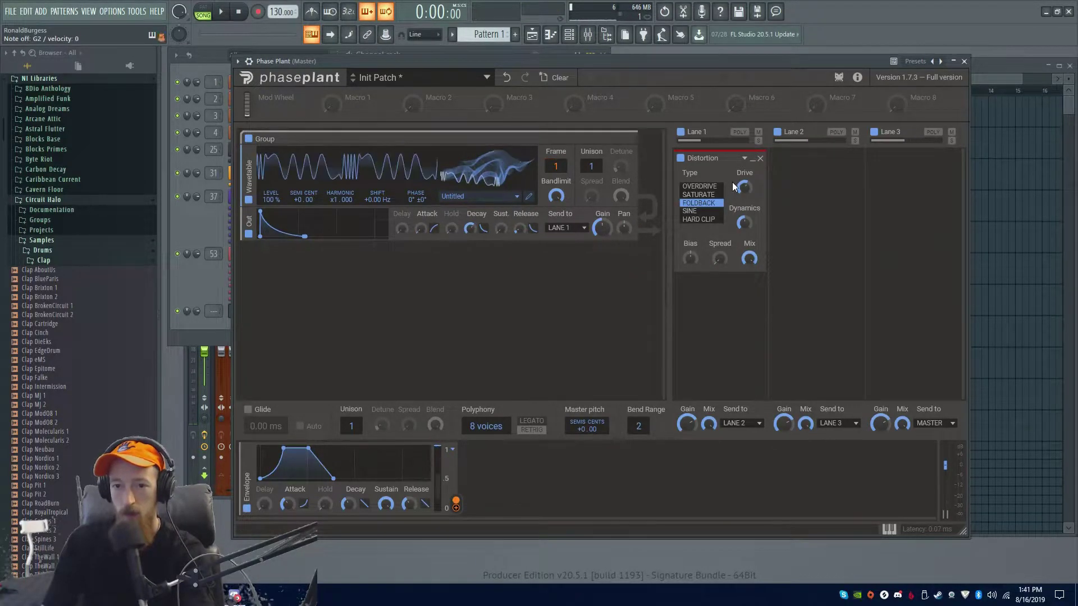
{"action": "left_click_drag", "start_coordinate": [745, 189], "coordinate": [745, 174]}
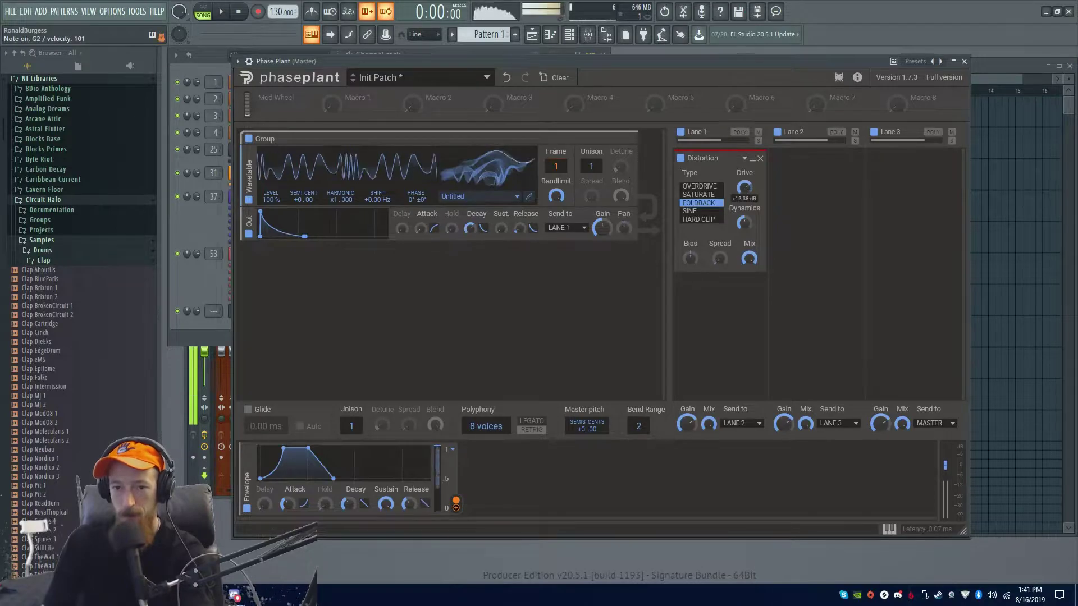
{"action": "left_click_drag", "start_coordinate": [744, 223], "coordinate": [744, 193]}
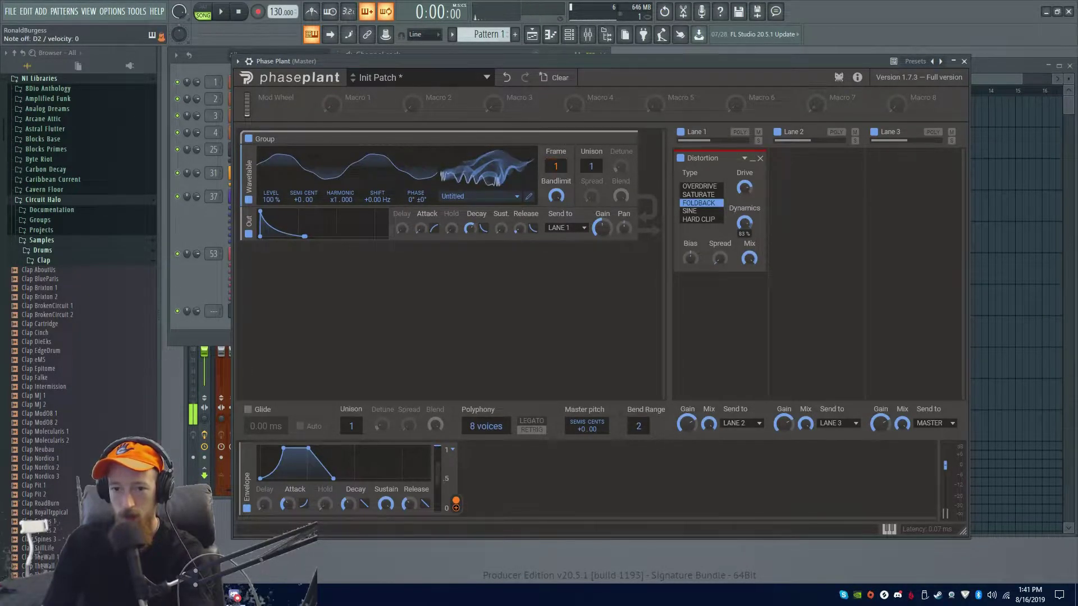
{"action": "left_click_drag", "start_coordinate": [744, 225], "coordinate": [744, 230]}
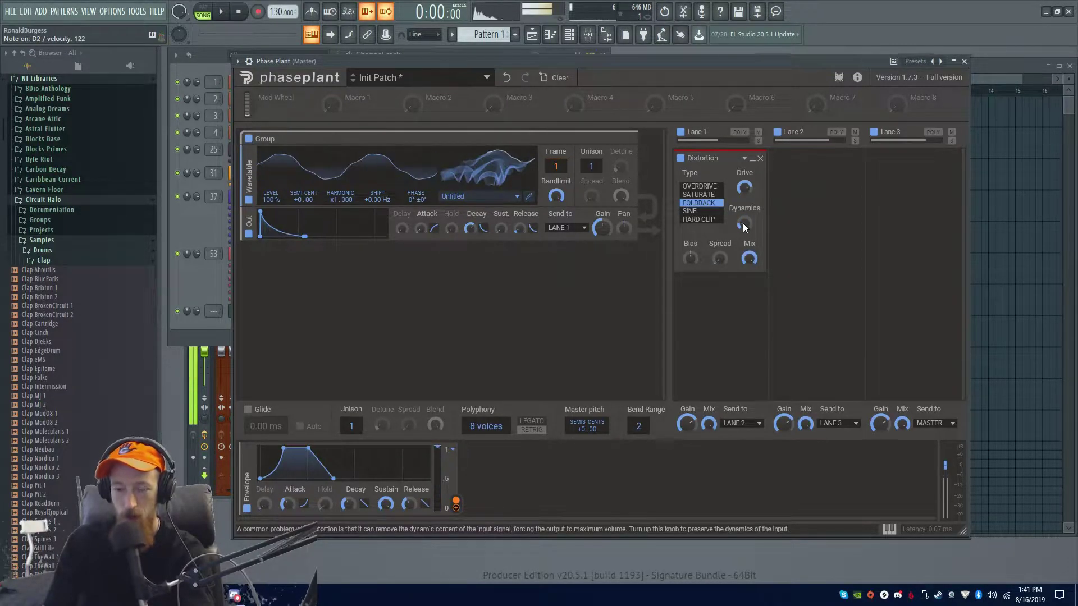
{"action": "left_click", "coordinate": [695, 186]}
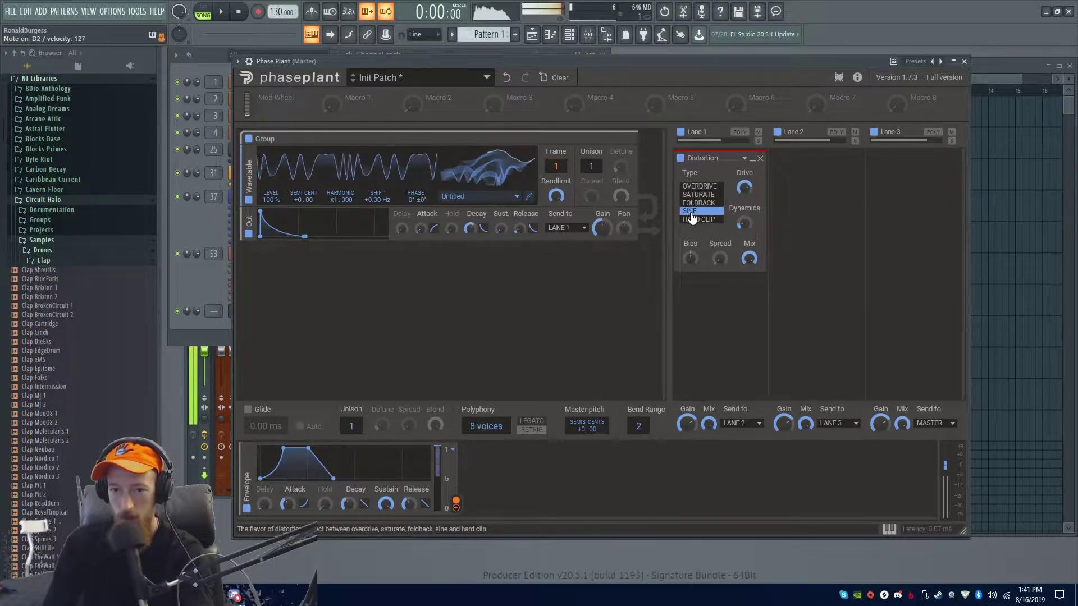
{"action": "left_click", "coordinate": [753, 159]}
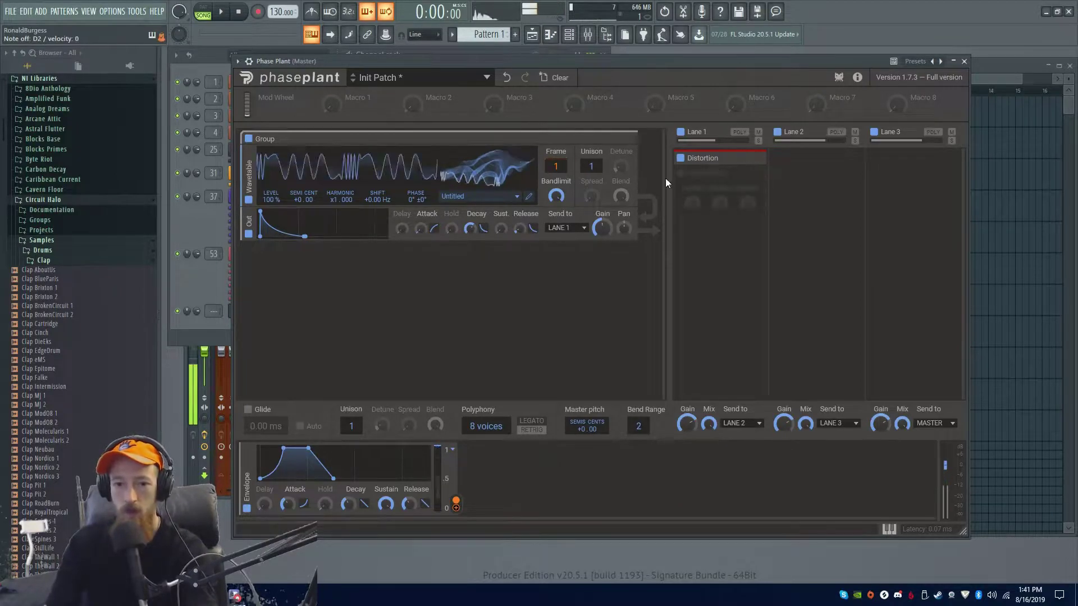
Set the wavetable generator's starting frame to 26
{"action": "left_click_drag", "start_coordinate": [568, 171], "coordinate": [559, 191]}
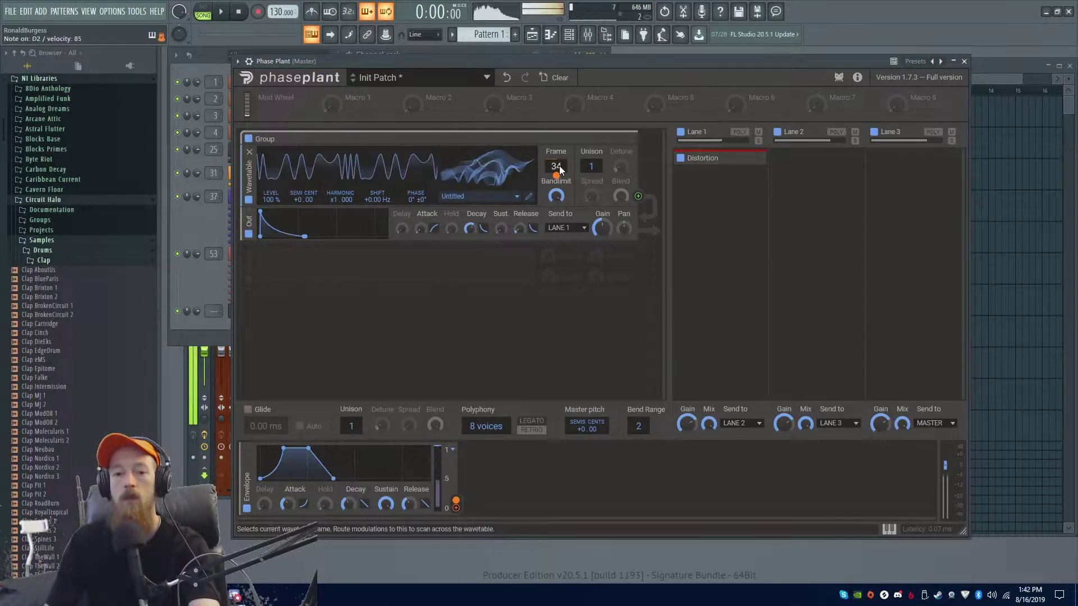
{"action": "left_click", "coordinate": [694, 187]}
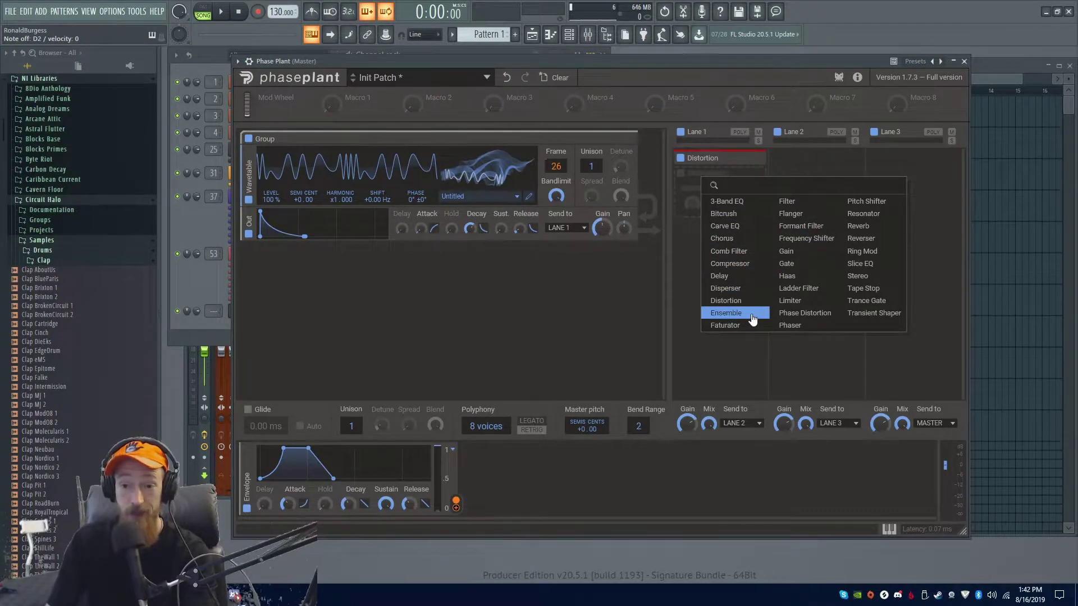
{"action": "left_click", "coordinate": [676, 298]}
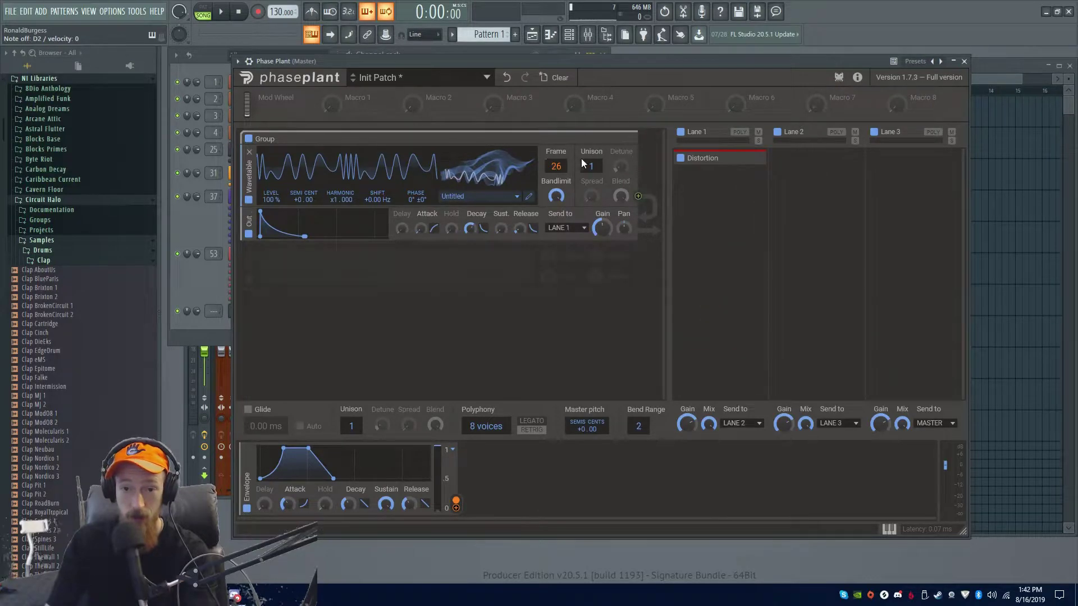
Set the wavetable generator's unison to 2 voices and adjust its detune and stereo spread
{"action": "left_click_drag", "start_coordinate": [591, 166], "coordinate": [622, 166]}
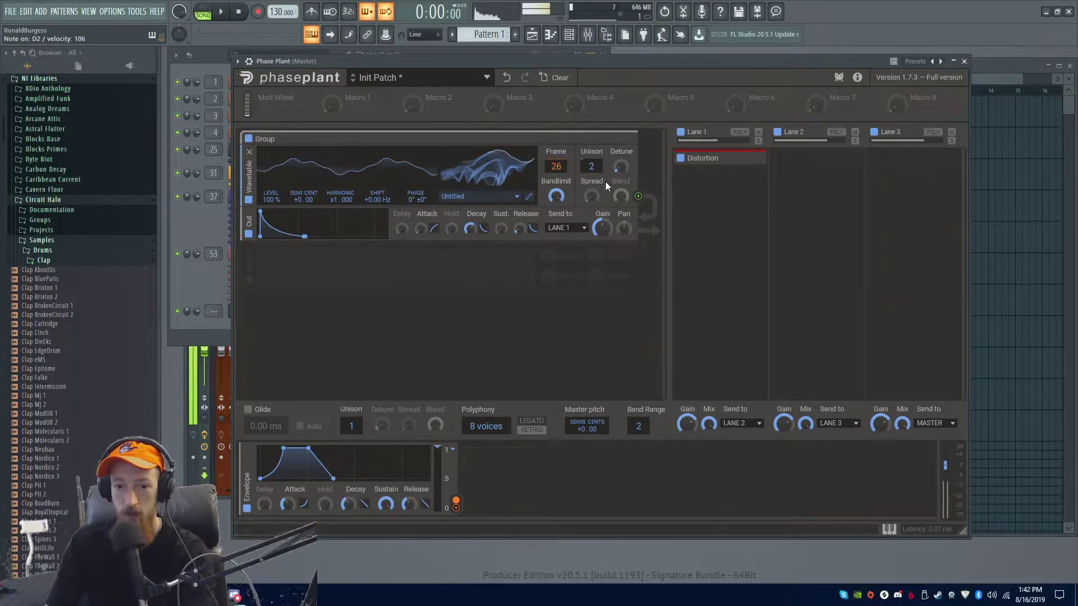
{"action": "mouse_move", "coordinate": [591, 196]}
{"action": "left_mouse_down"}
{"action": "mouse_move", "coordinate": [592, 185]}
{"action": "mouse_move", "coordinate": [588, 199]}
{"action": "left_mouse_up"}
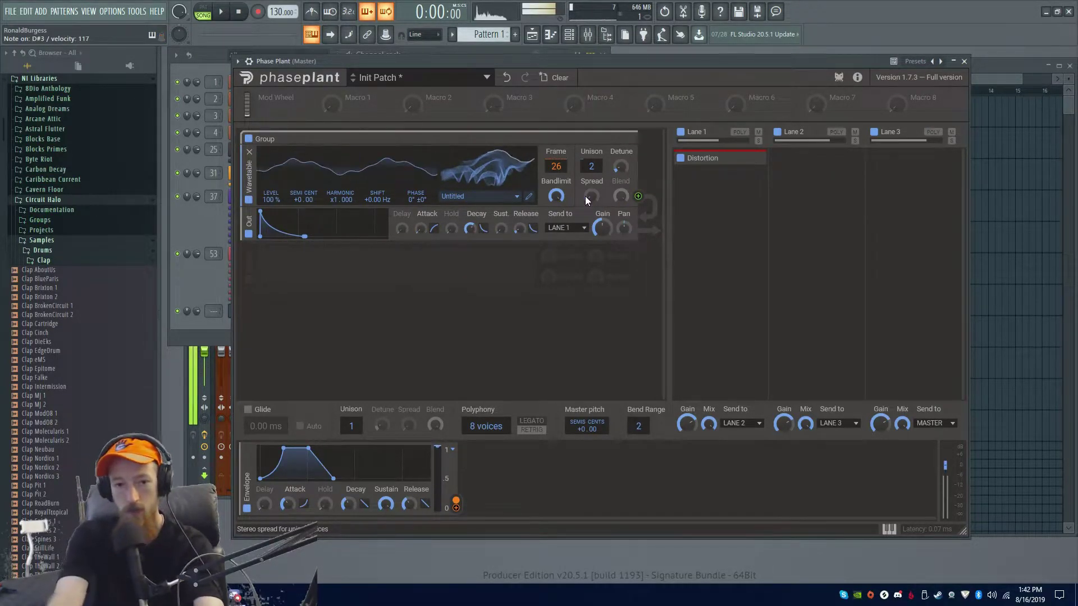
Set the wavetable generator's starting frame to 77
{"action": "left_click_drag", "start_coordinate": [556, 173], "coordinate": [556, 166]}
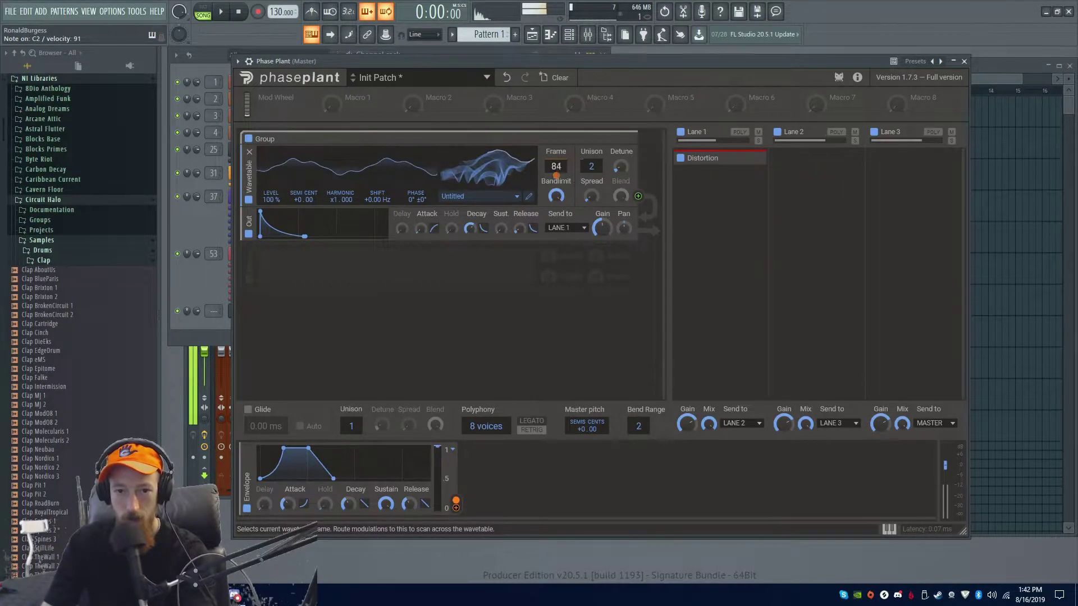
{"action": "left_click_drag", "start_coordinate": [557, 168], "coordinate": [557, 172]}
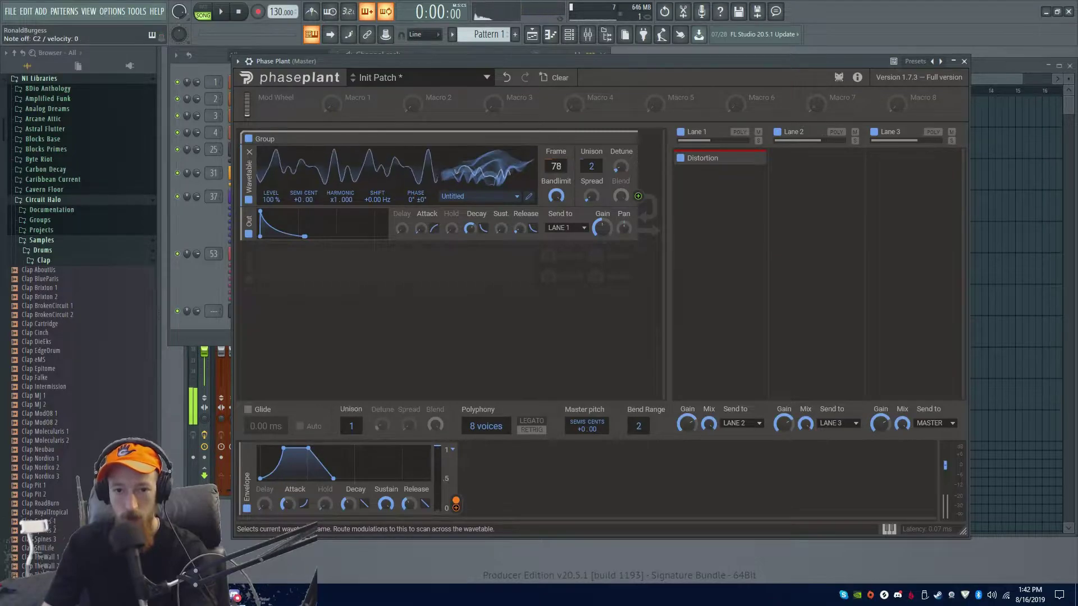
{"action": "scroll", "coordinate": [559, 170], "scroll_direction": "down", "scroll_amount": 1}
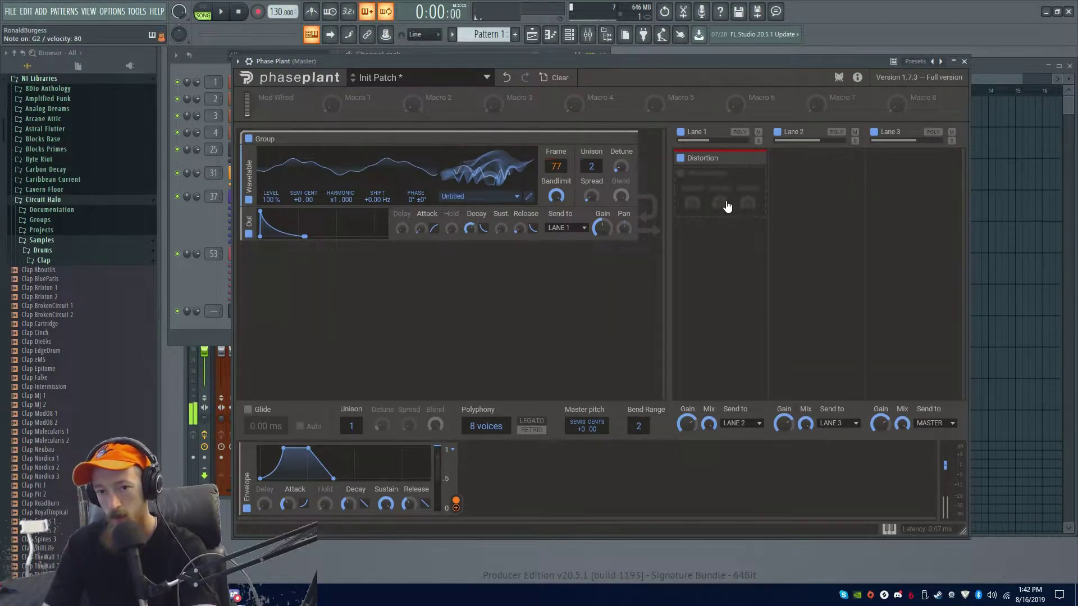
Add a second Distortion below the first in Lane 1 and try the Saturate type with low dynamics
{"action": "left_click", "coordinate": [726, 220]}
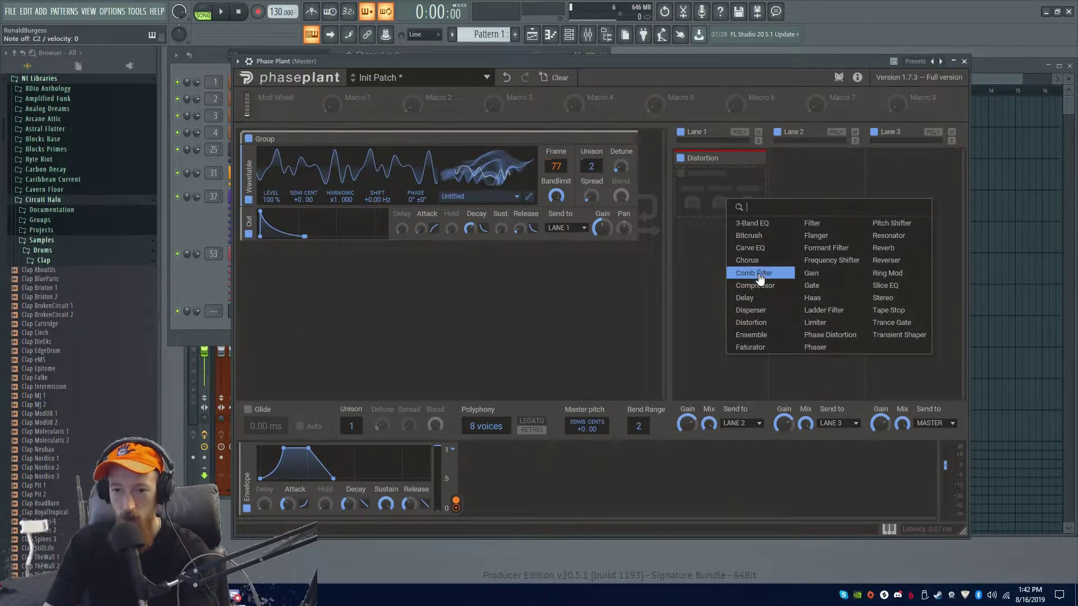
{"action": "left_click", "coordinate": [764, 323]}
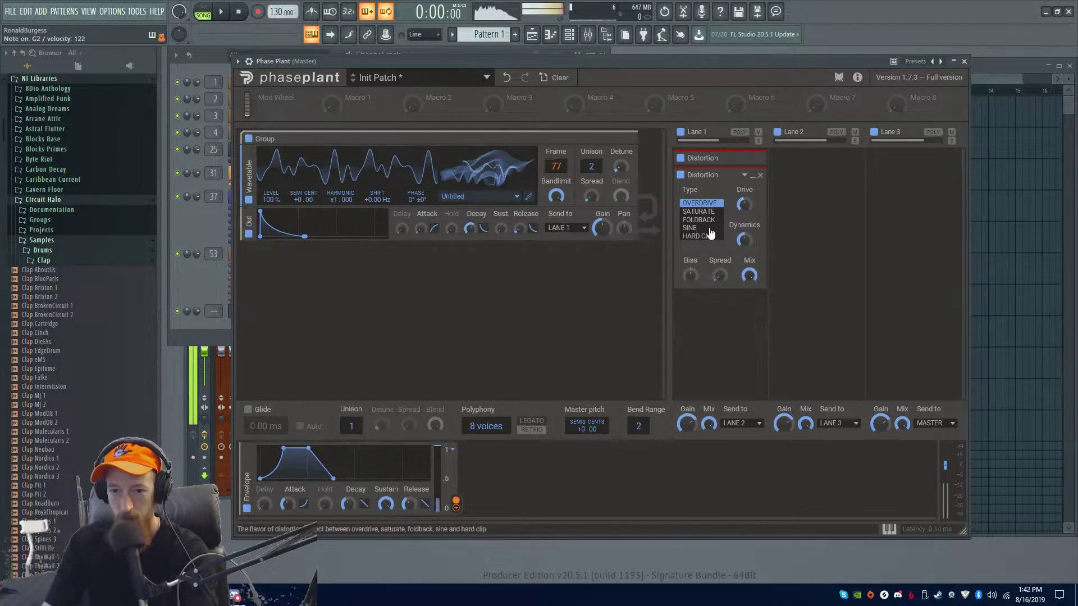
{"action": "left_click", "coordinate": [702, 211]}
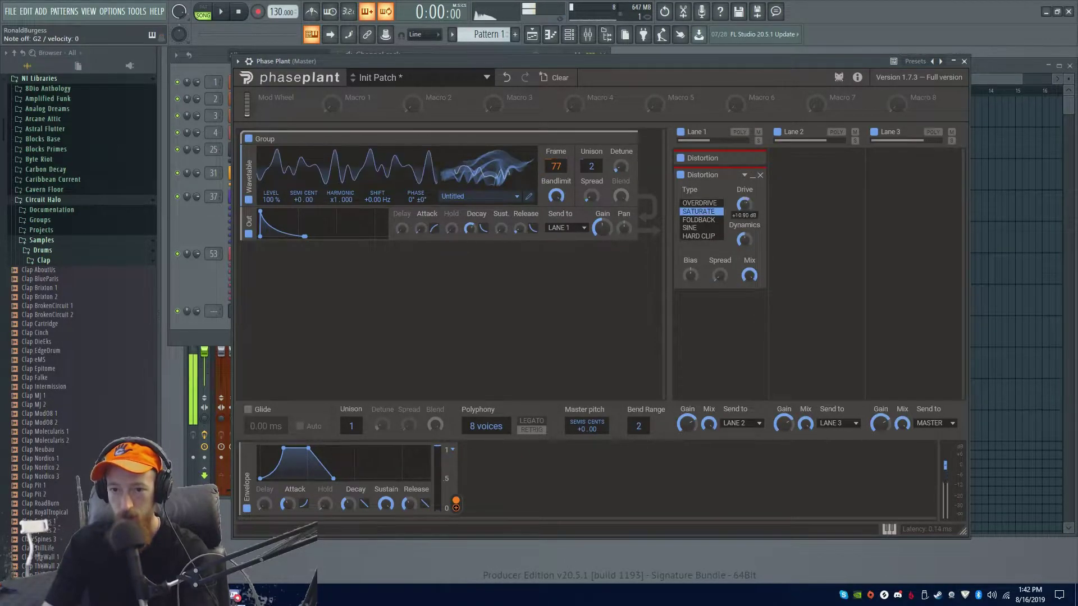
{"action": "left_click_drag", "start_coordinate": [744, 241], "coordinate": [743, 255]}
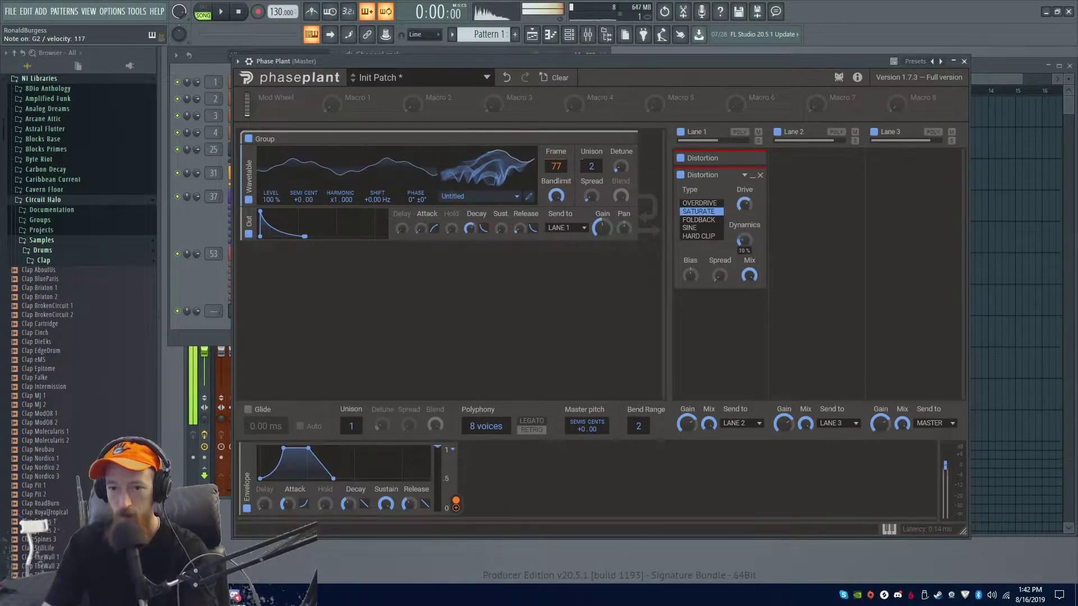
Try the second Distortion's Sine type with about 13.5 dB of drive, and its Overdrive type with lowered dynamics and adjusted bias
{"action": "left_click", "coordinate": [702, 228]}
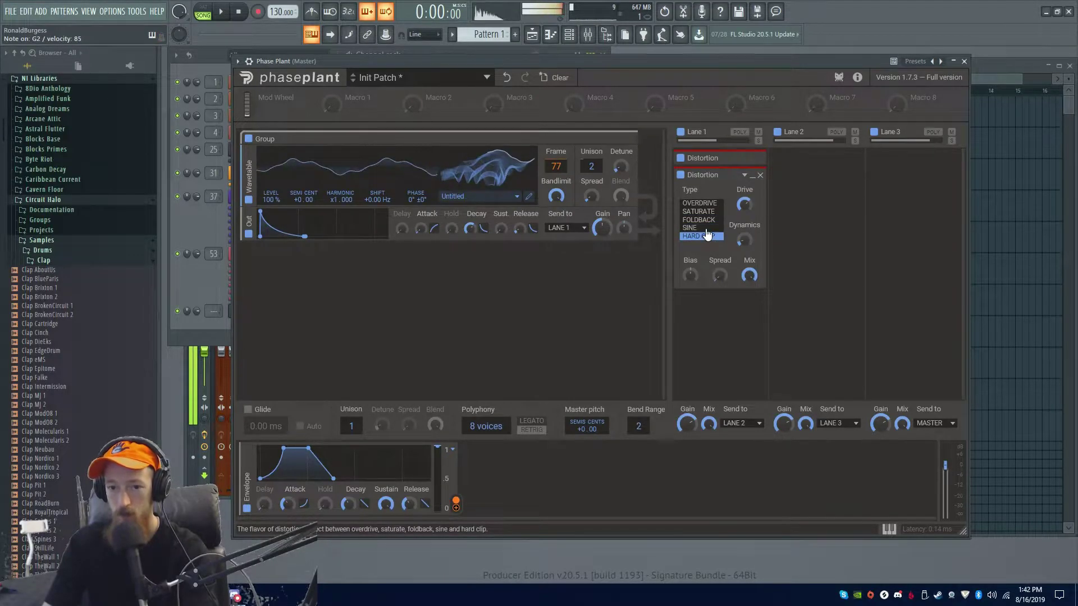
{"action": "left_click_drag", "start_coordinate": [745, 239], "coordinate": [745, 208]}
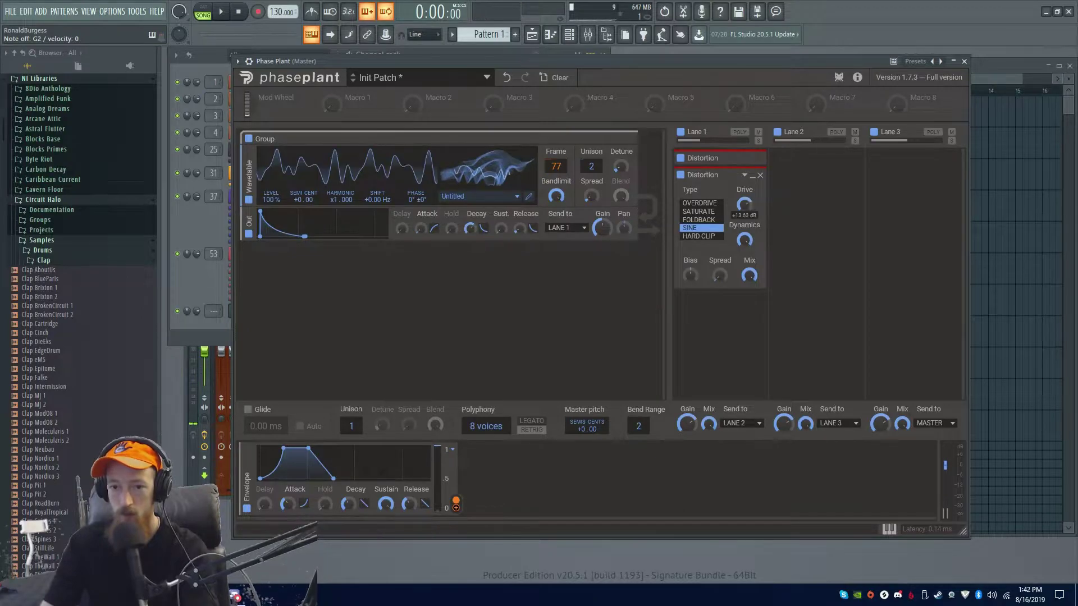
{"action": "left_click", "coordinate": [700, 203]}
{"action": "left_click_drag", "start_coordinate": [743, 207], "coordinate": [744, 204]}
{"action": "left_click_drag", "start_coordinate": [748, 242], "coordinate": [748, 267]}
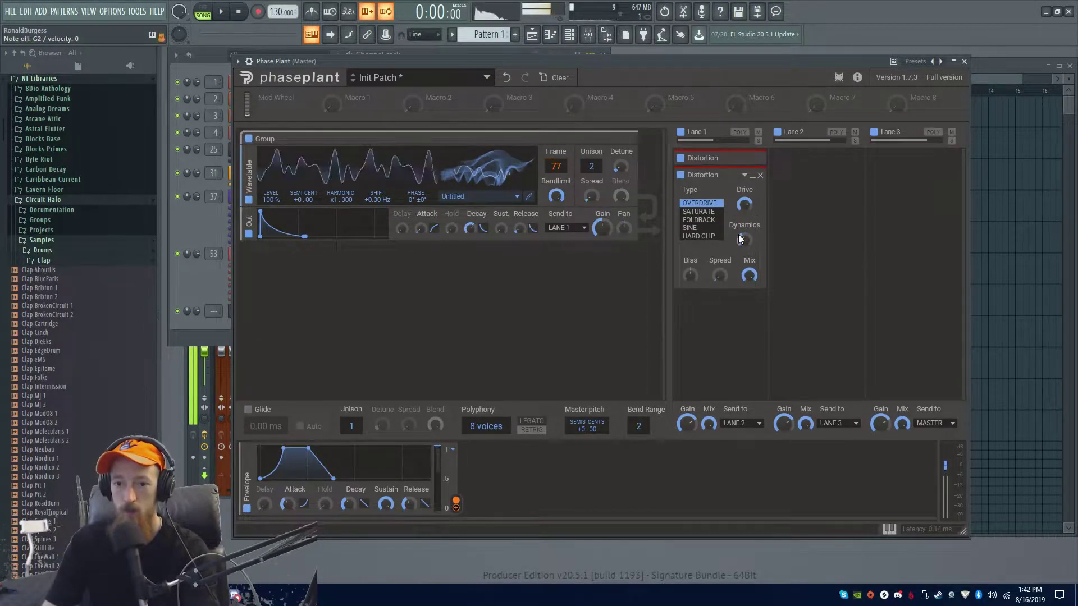
{"action": "left_click_drag", "start_coordinate": [692, 273], "coordinate": [692, 275]}
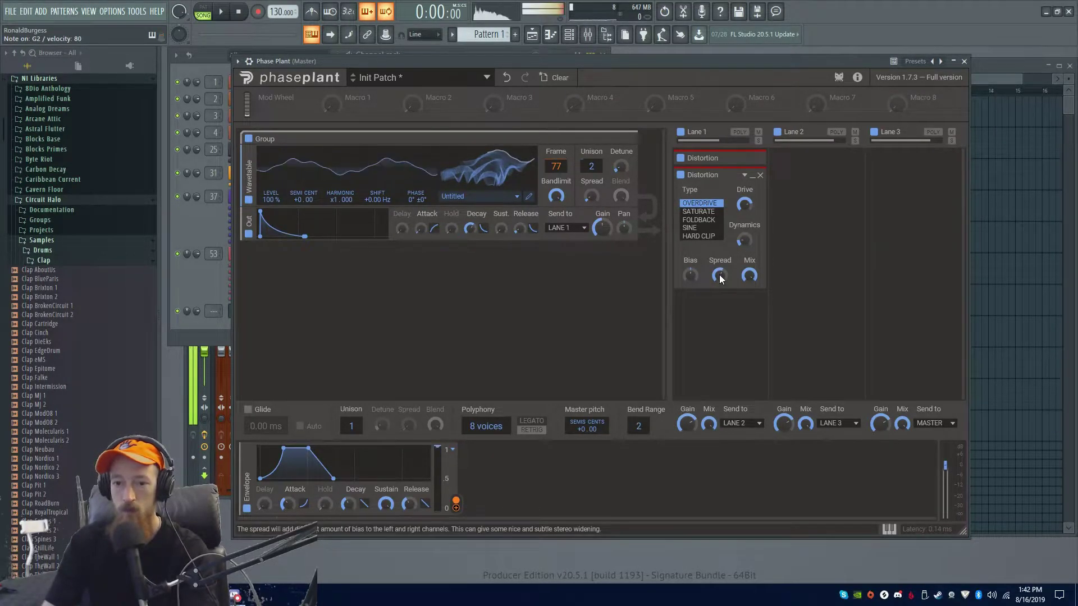
Audition Saturate and Foldback on the second Distortion and settle on the Sine type
{"action": "left_click", "coordinate": [708, 211]}
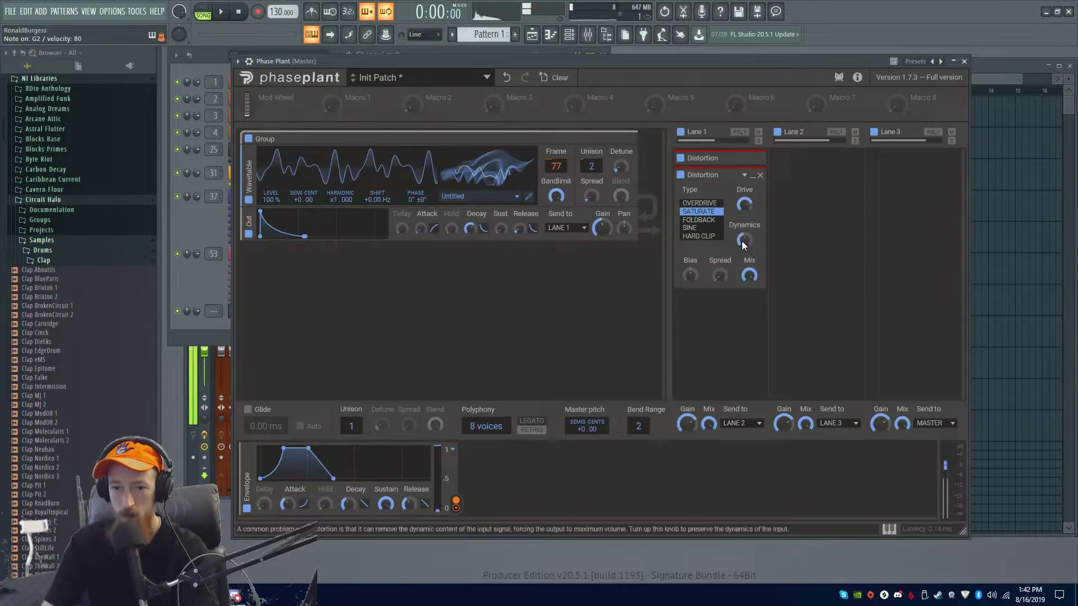
{"action": "left_click", "coordinate": [702, 219]}
{"action": "left_click", "coordinate": [702, 228]}
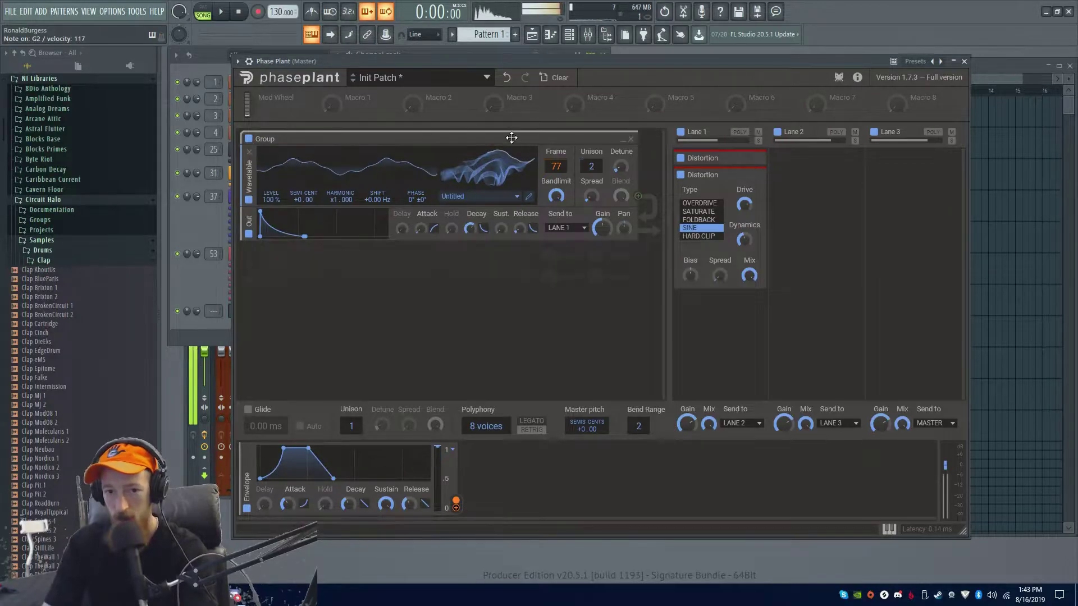
Set the wavetable's frame to 75, and give the output envelope an attack of about 1 s with a shorter decay
{"action": "left_click_drag", "start_coordinate": [556, 166], "coordinate": [539, 177]}
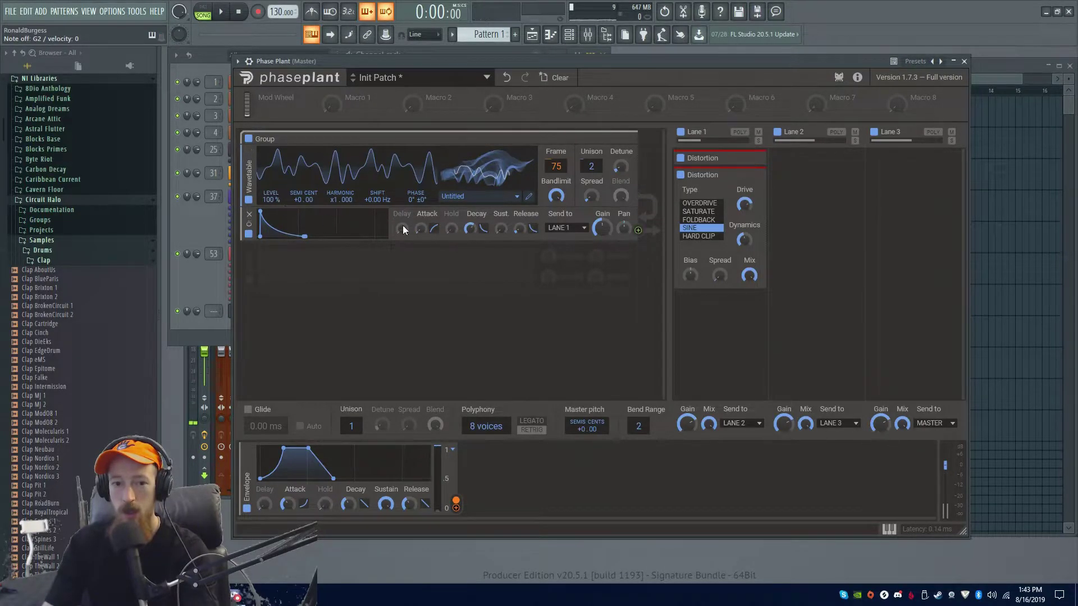
{"action": "left_click_drag", "start_coordinate": [420, 229], "coordinate": [421, 224]}
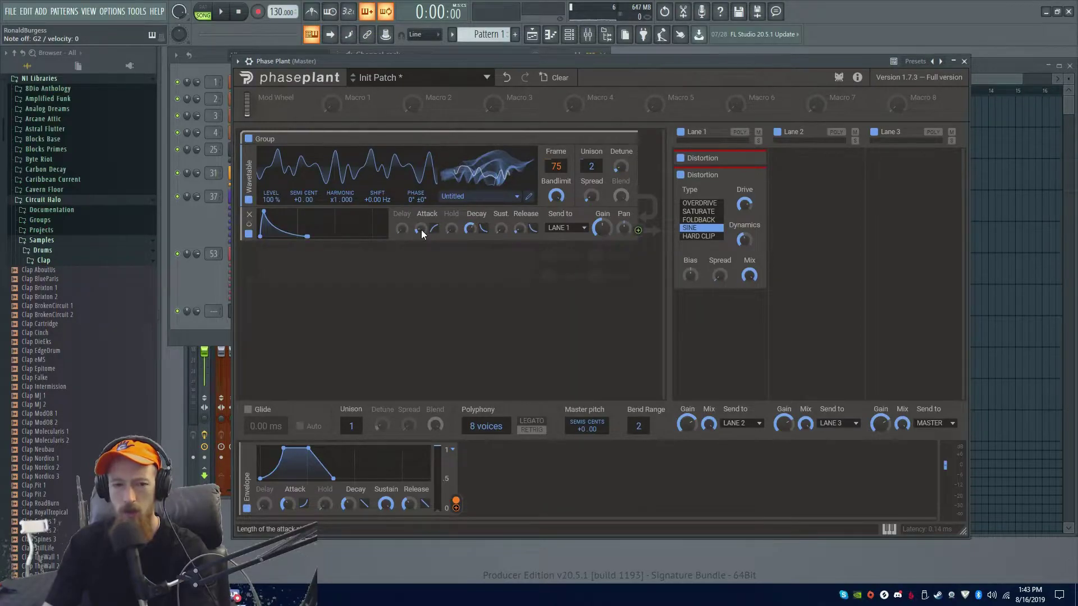
{"action": "left_click_drag", "start_coordinate": [423, 235], "coordinate": [422, 227]}
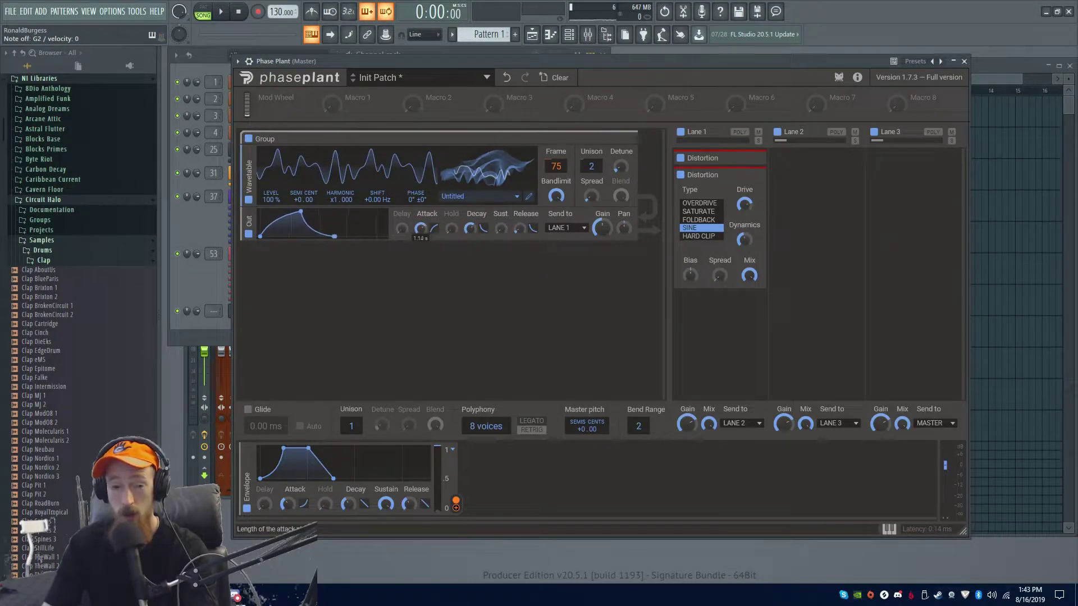
{"action": "left_click_drag", "start_coordinate": [422, 228], "coordinate": [422, 227]}
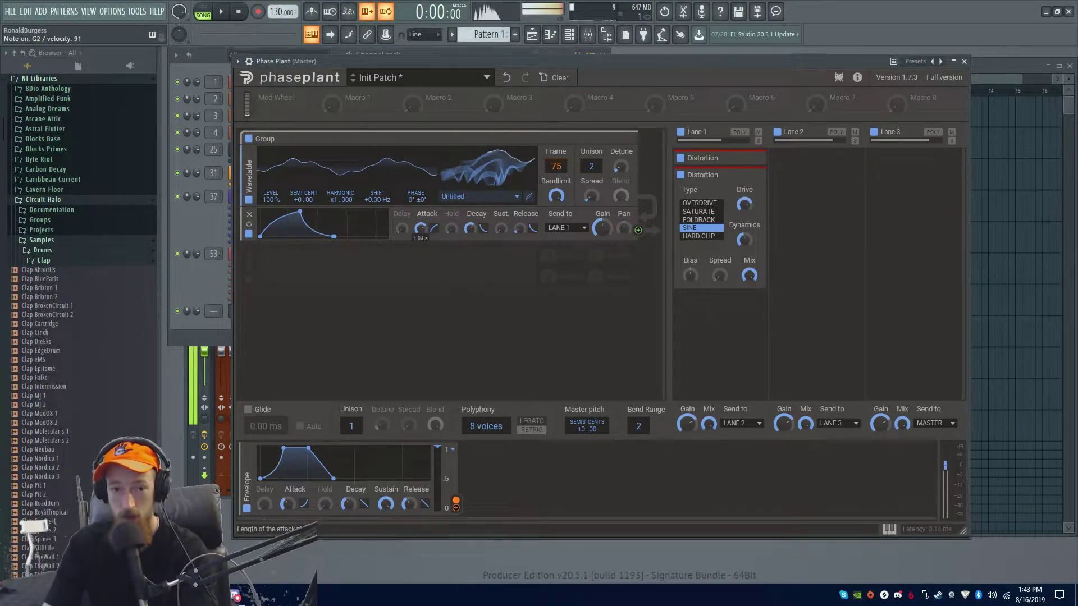
{"action": "left_click_drag", "start_coordinate": [472, 230], "coordinate": [473, 240]}
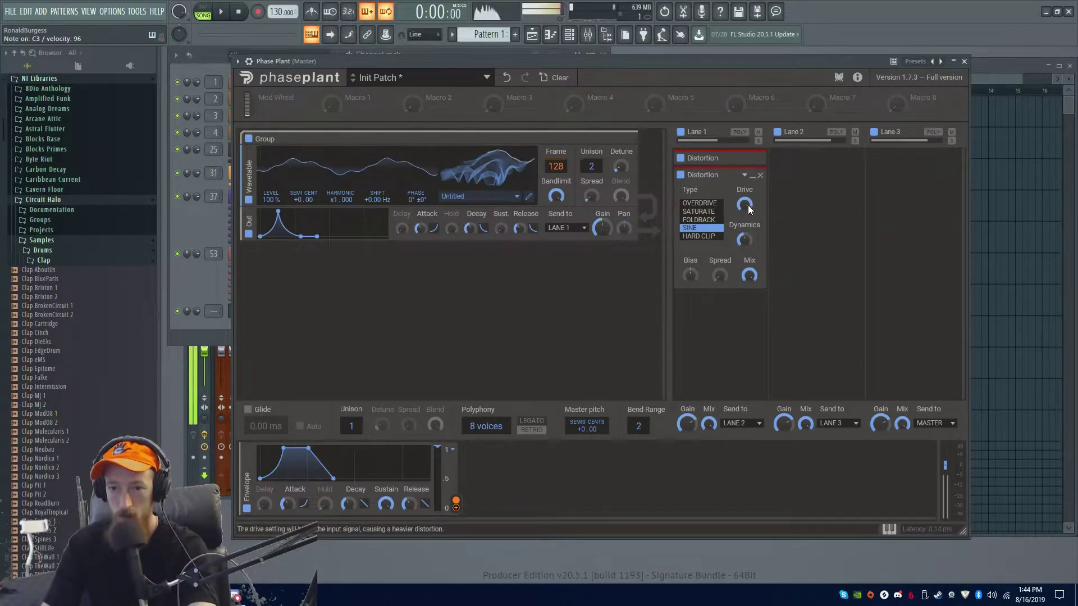
Set the second Distortion's drive to about 10 dB and collapse the effect
{"action": "left_click_drag", "start_coordinate": [748, 205], "coordinate": [748, 206]}
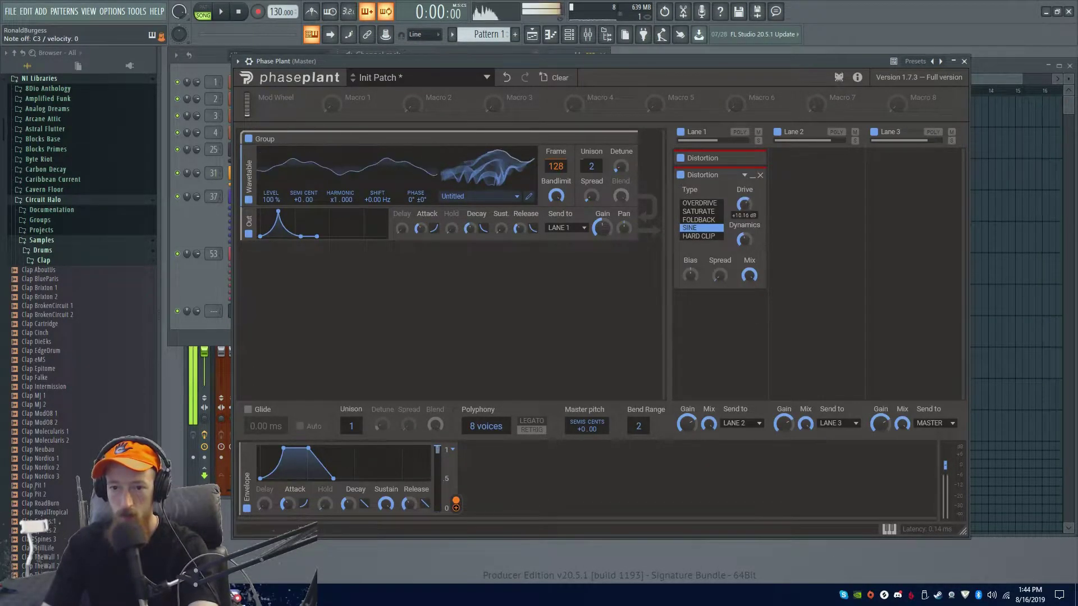
{"action": "left_click", "coordinate": [752, 177]}
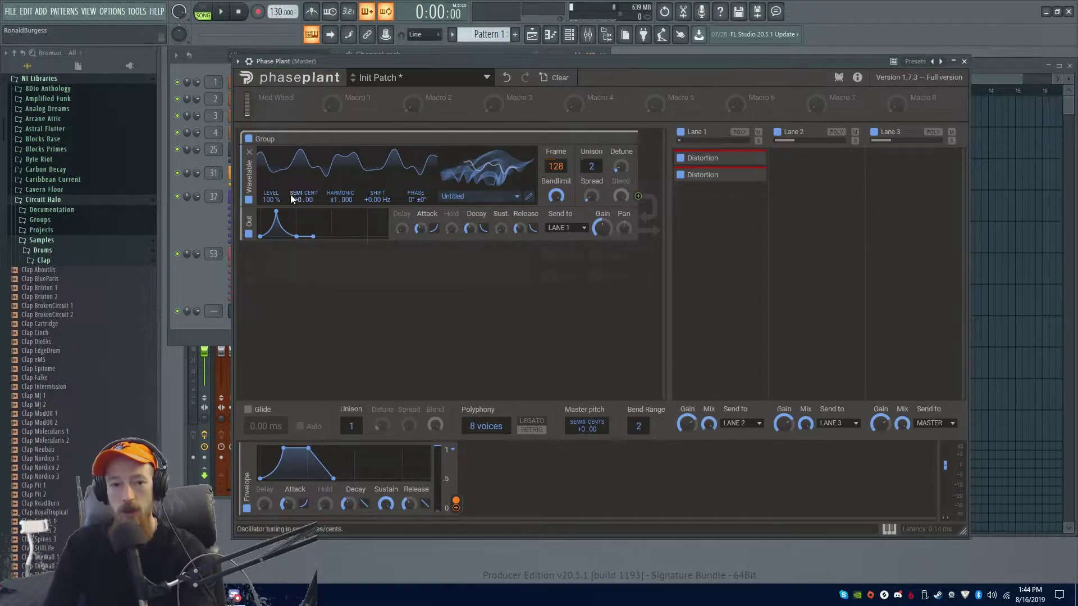
Try a higher harmonic multiplier on the wavetable generator and restore it to x1.000
{"action": "left_click_drag", "start_coordinate": [341, 200], "coordinate": [341, 191]}
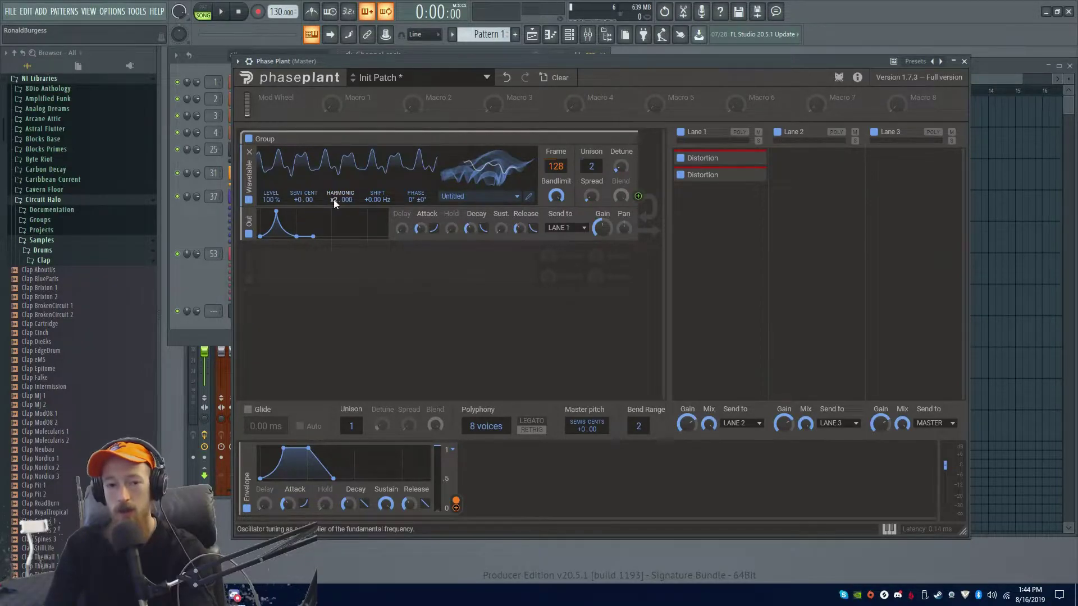
{"action": "left_click_drag", "start_coordinate": [333, 200], "coordinate": [333, 209]}
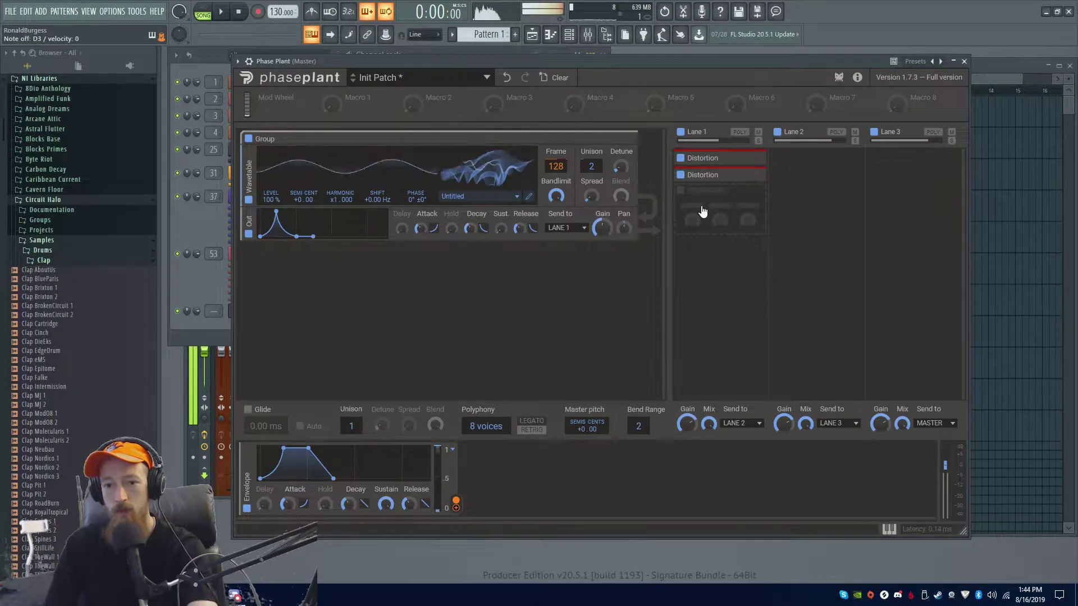
Add a 3-Band EQ after the distortions in Lane 1, raise its low-mid split frequency, cut the mids, and collapse it
{"action": "left_click", "coordinate": [713, 204]}
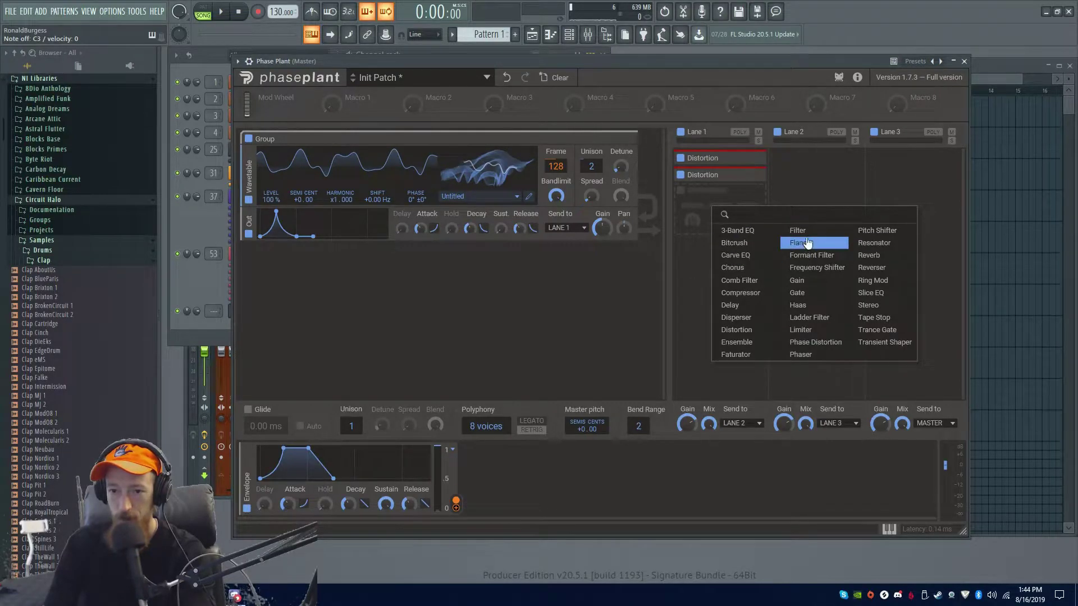
{"action": "left_click", "coordinate": [740, 231]}
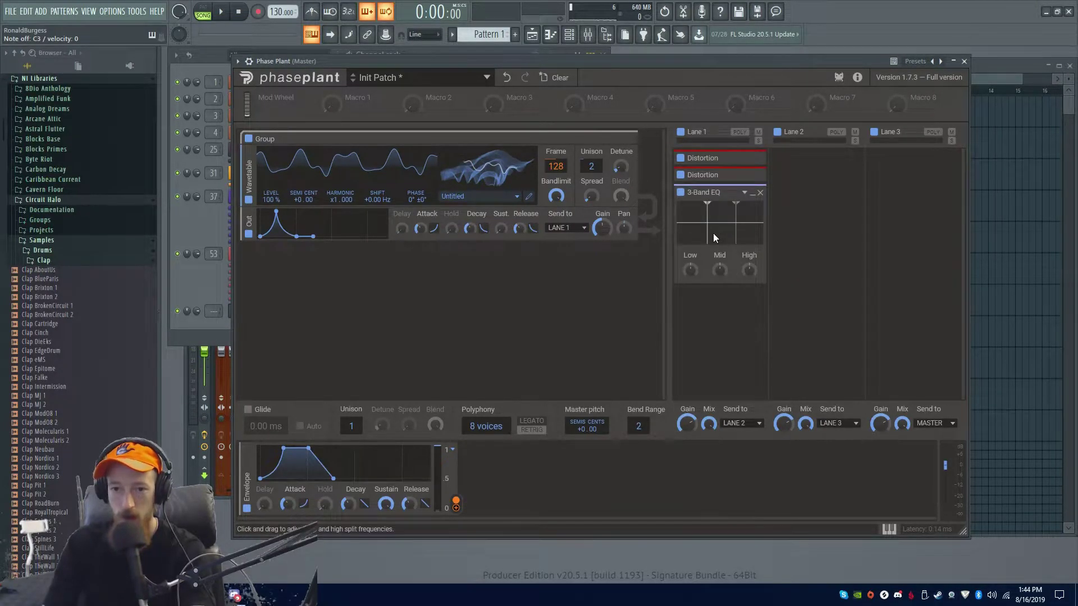
{"action": "mouse_move", "coordinate": [719, 266]}
{"action": "left_mouse_down"}
{"action": "mouse_move", "coordinate": [719, 280]}
{"action": "mouse_move", "coordinate": [698, 243]}
{"action": "mouse_move", "coordinate": [698, 270]}
{"action": "mouse_move", "coordinate": [720, 279]}
{"action": "mouse_move", "coordinate": [720, 260]}
{"action": "left_mouse_up"}
{"action": "left_click_drag", "start_coordinate": [709, 205], "coordinate": [723, 208]}
{"action": "left_click_drag", "start_coordinate": [720, 270], "coordinate": [720, 278]}
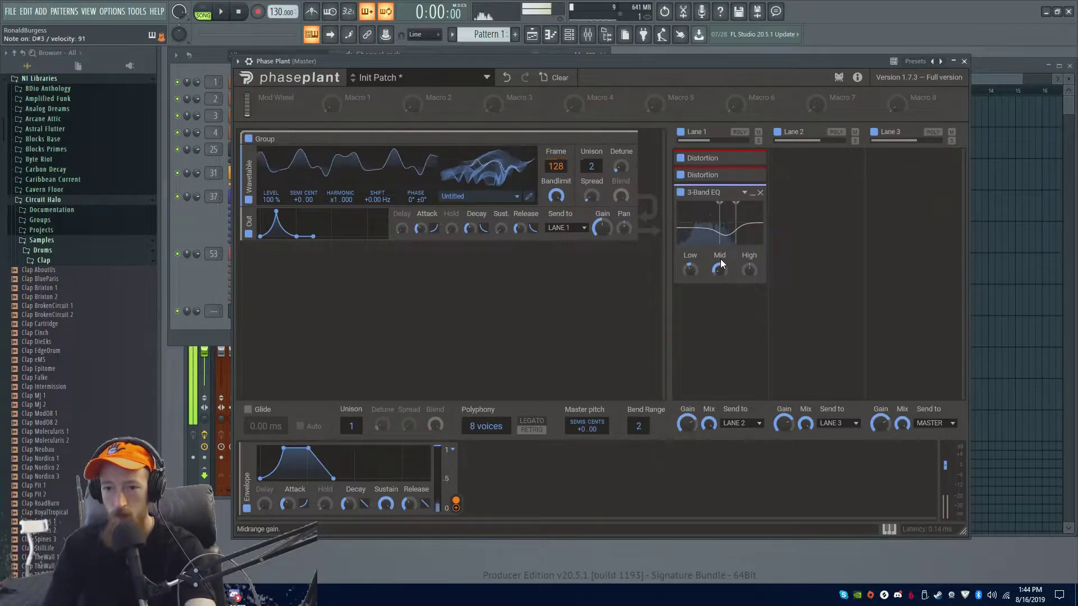
{"action": "left_click", "coordinate": [753, 193]}
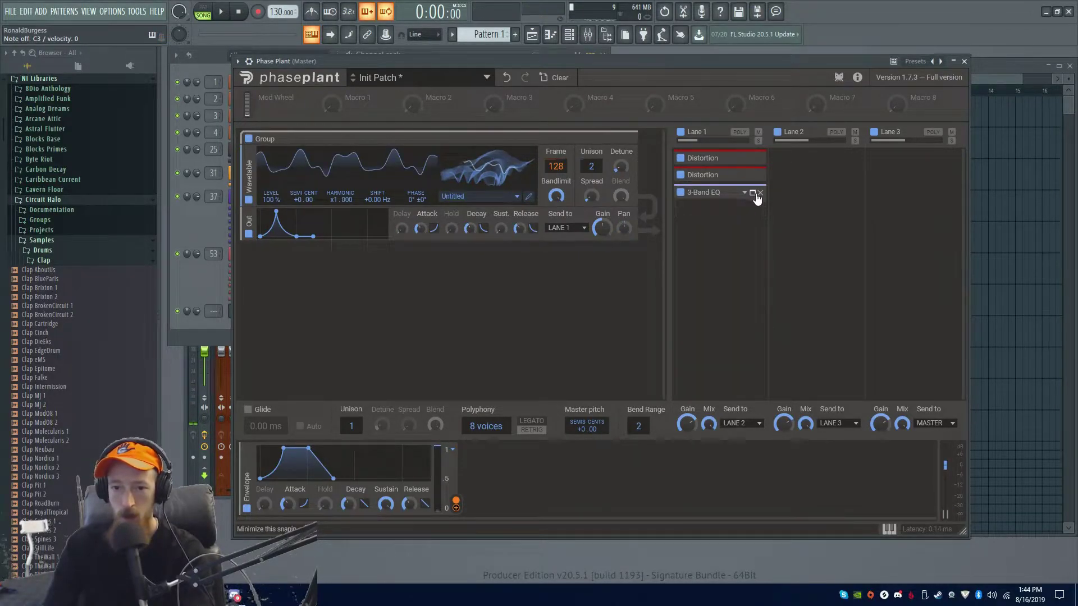
Add an Ensemble effect below the 3-Band EQ in Lane 1 and collapse it
{"action": "left_click", "coordinate": [727, 219]}
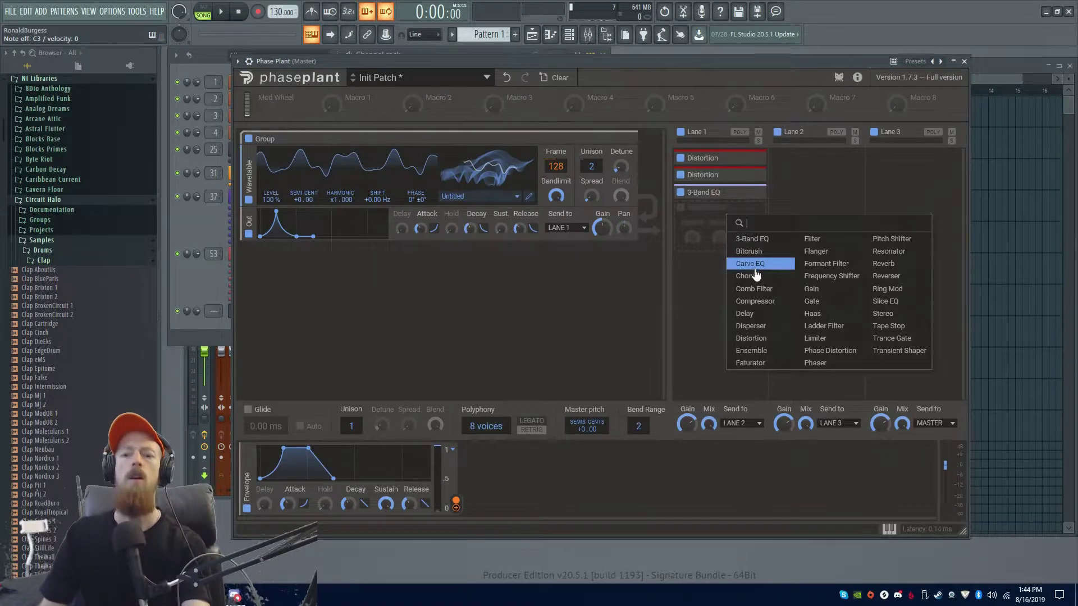
{"action": "left_click", "coordinate": [768, 352]}
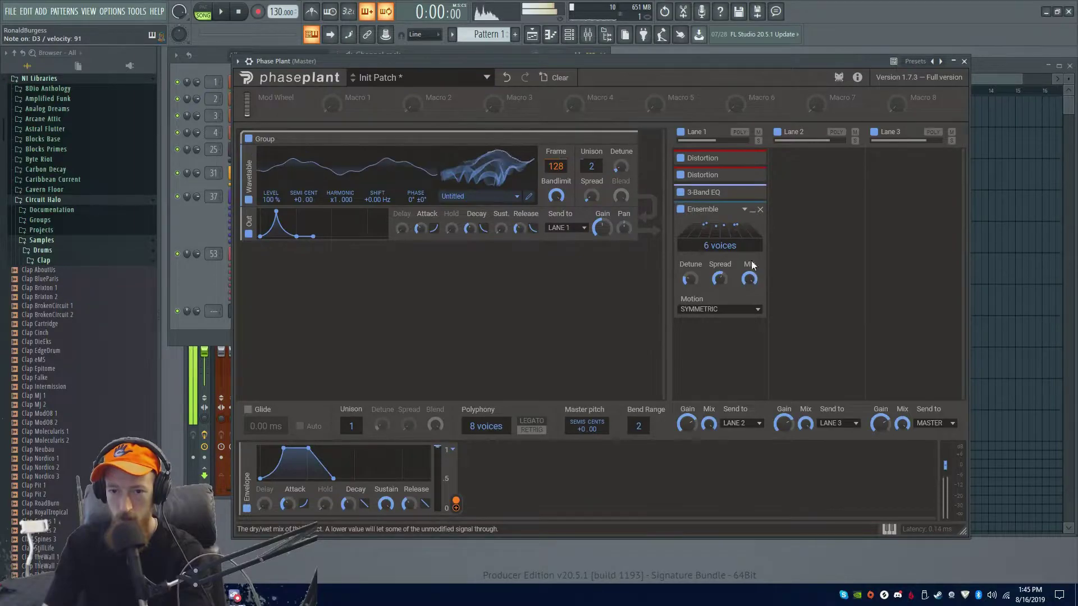
{"action": "left_click", "coordinate": [752, 209]}
{"action": "left_click", "coordinate": [746, 227]}
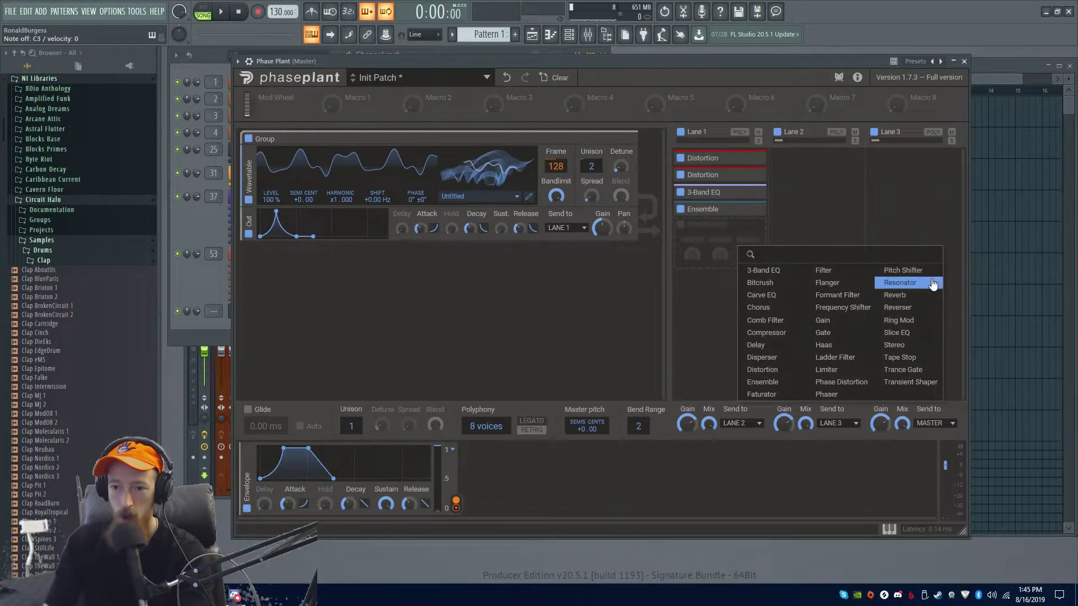
{"action": "left_click", "coordinate": [898, 307]}
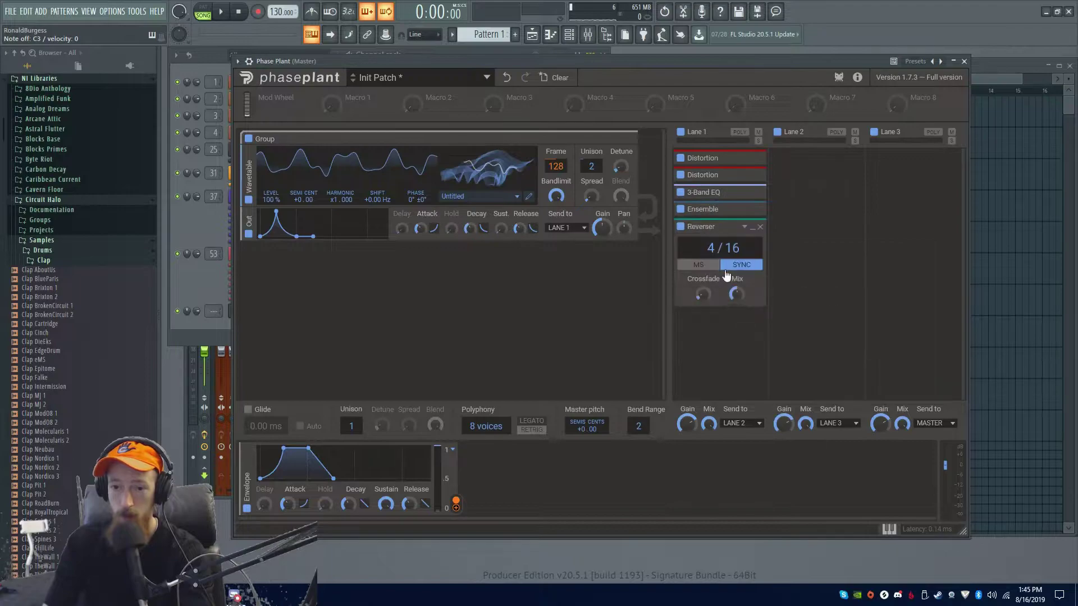
{"action": "left_click", "coordinate": [761, 228]}
Add a Reverb below the Ensemble with a short decay, small size, higher dampening and low early reflections, and collapse it
{"action": "left_click", "coordinate": [747, 227]}
{"action": "left_click", "coordinate": [910, 297]}
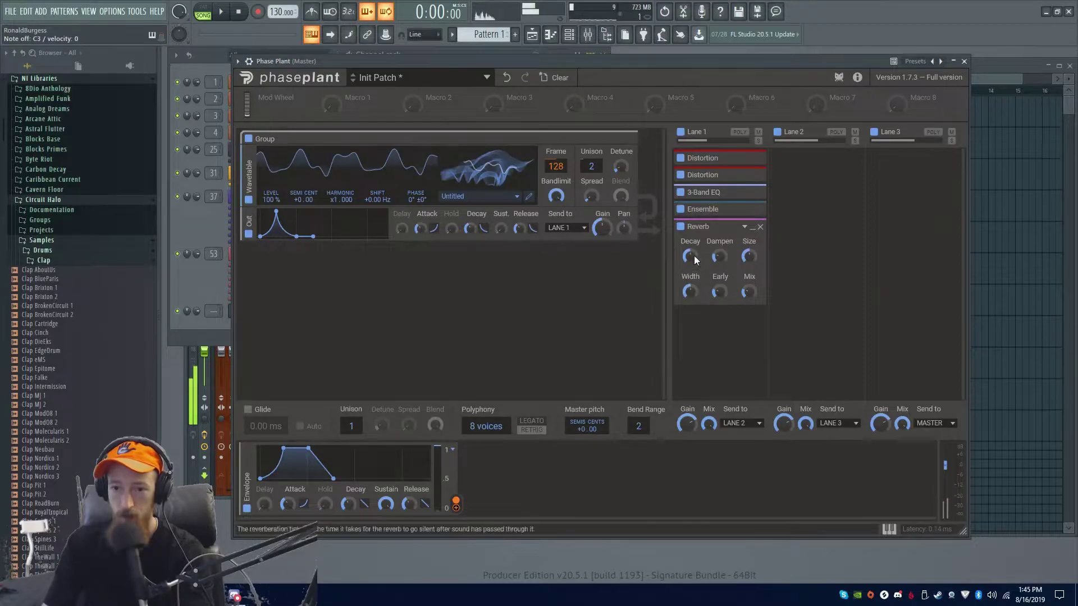
{"action": "left_click_drag", "start_coordinate": [749, 257], "coordinate": [749, 224]}
{"action": "left_click_drag", "start_coordinate": [719, 293], "coordinate": [719, 303]}
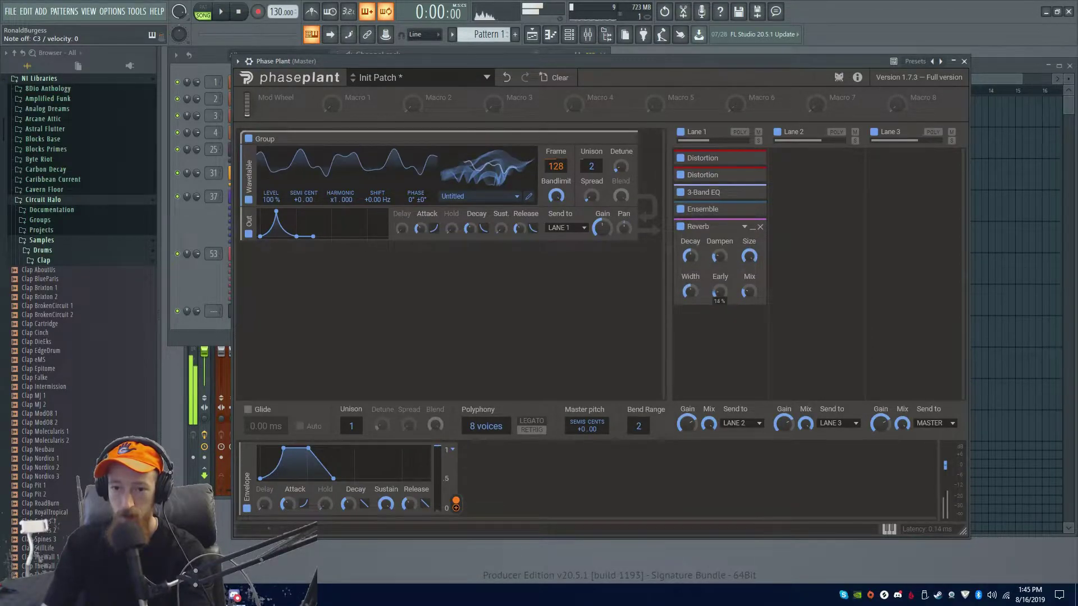
{"action": "left_click_drag", "start_coordinate": [719, 258], "coordinate": [689, 257]}
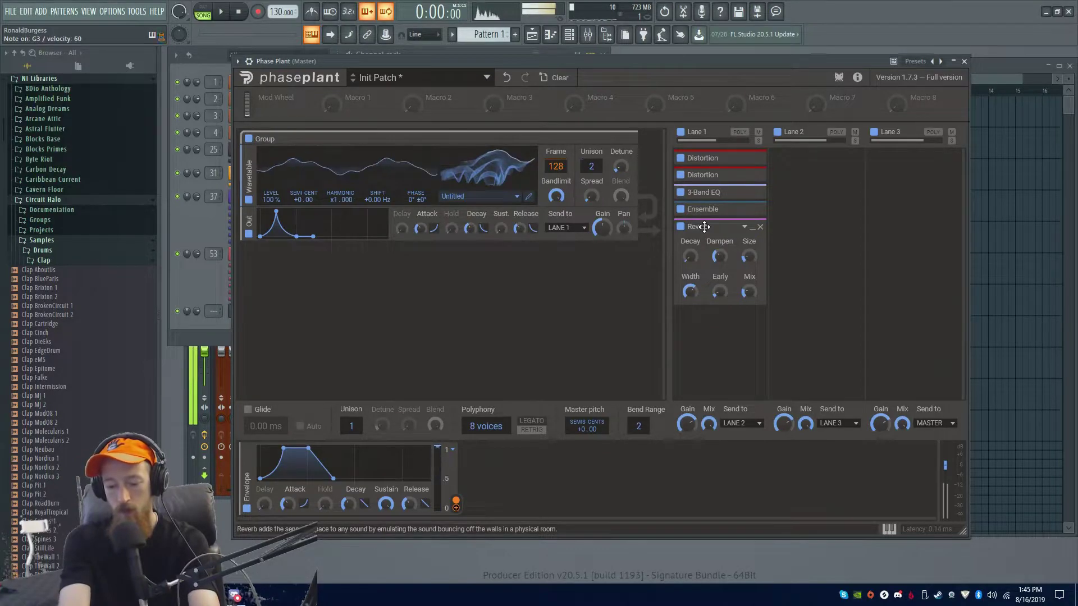
{"action": "left_click", "coordinate": [753, 230]}
{"action": "left_click", "coordinate": [717, 264]}
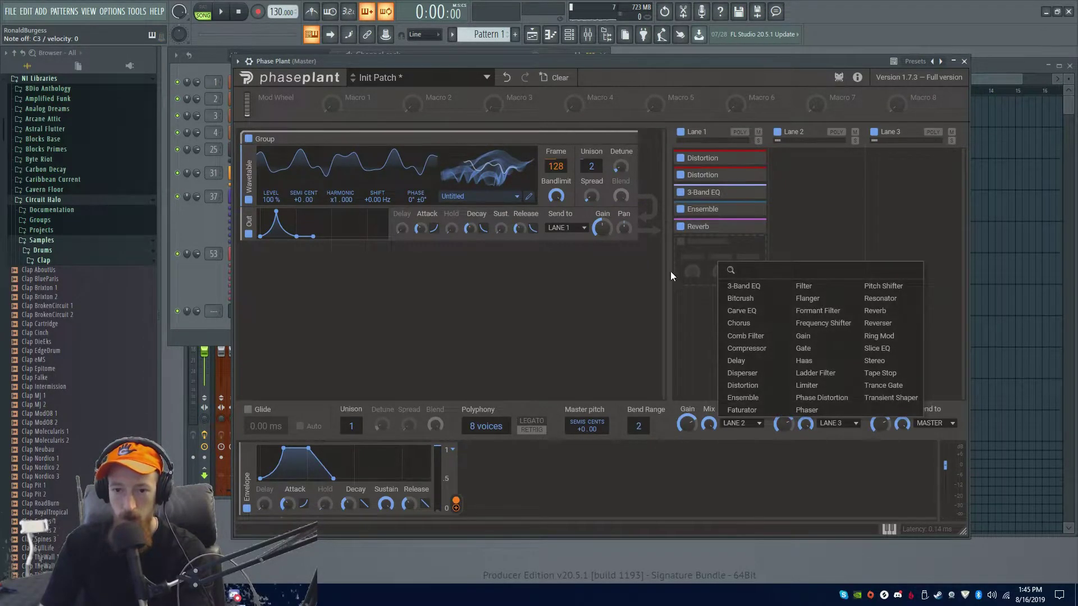
{"action": "left_click", "coordinate": [696, 291]}
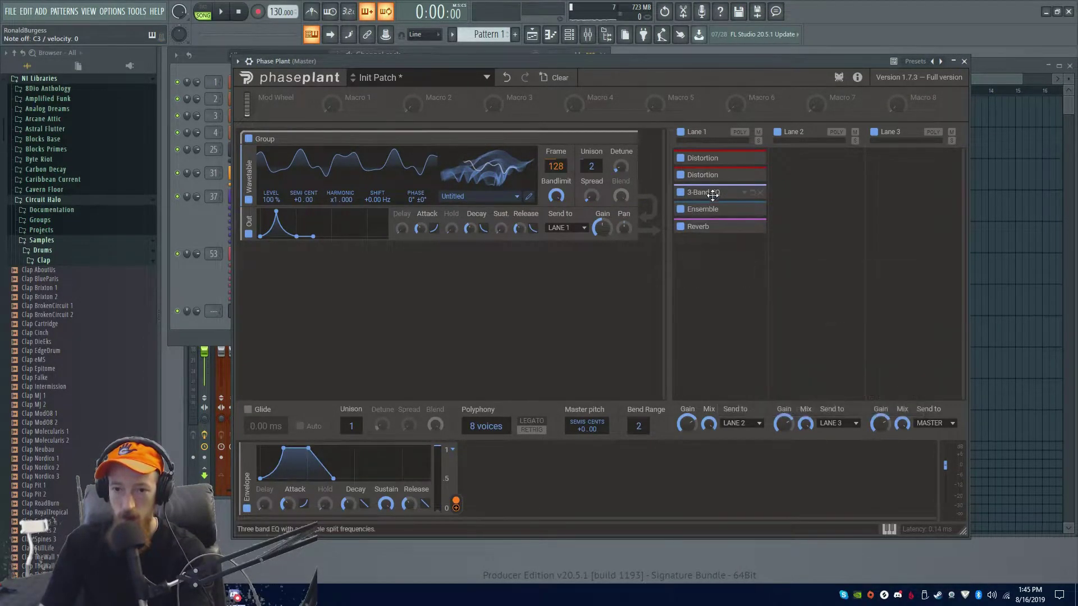
Lower the Dynamics of the first Distortion in Lane 1, try the Foldback type, restore Sine, and collapse the effect
{"action": "left_click", "coordinate": [753, 160]}
{"action": "left_click_drag", "start_coordinate": [745, 223], "coordinate": [744, 240]}
{"action": "left_click", "coordinate": [701, 203]}
{"action": "left_click", "coordinate": [699, 211]}
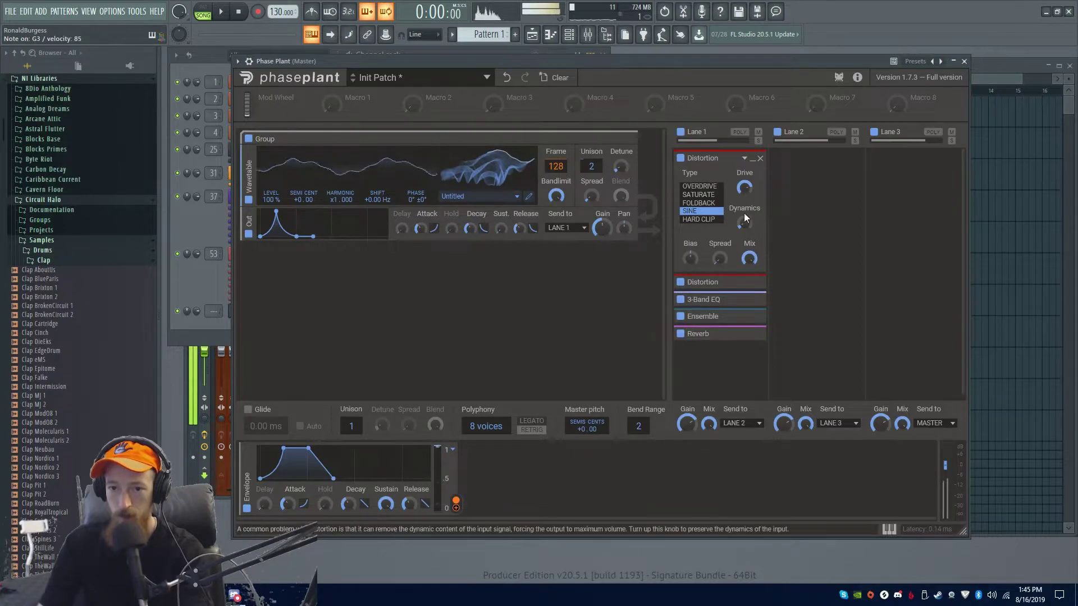
{"action": "mouse_move", "coordinate": [716, 258]}
{"action": "left_mouse_down"}
{"action": "mouse_move", "coordinate": [716, 230]}
{"action": "mouse_move", "coordinate": [715, 261]}
{"action": "left_mouse_up"}
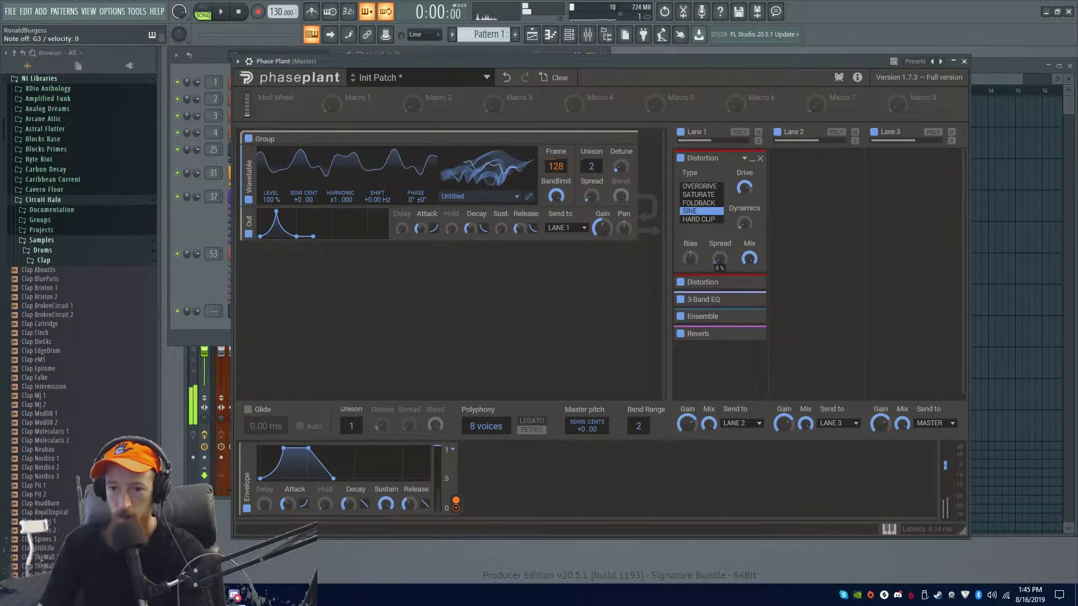
{"action": "left_click", "coordinate": [747, 159]}
Raise the Drive and lower the Dynamics of the second Distortion in Lane 1, and collapse the effect
{"action": "left_click", "coordinate": [754, 177]}
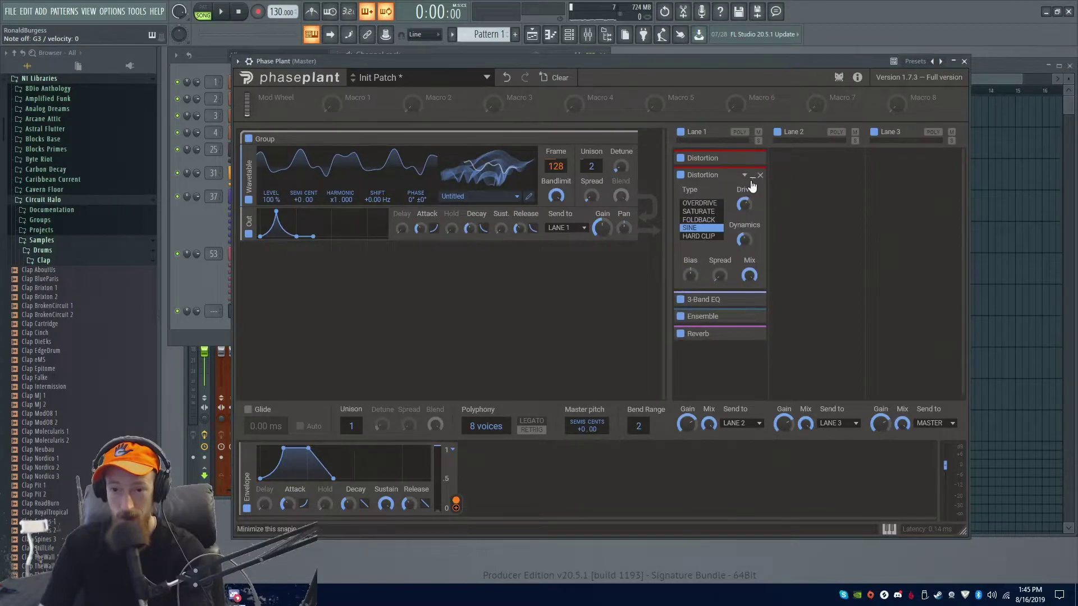
{"action": "left_click_drag", "start_coordinate": [747, 207], "coordinate": [746, 188]}
{"action": "mouse_move", "coordinate": [746, 237]}
{"action": "left_mouse_down"}
{"action": "mouse_move", "coordinate": [747, 207]}
{"action": "mouse_move", "coordinate": [745, 258]}
{"action": "left_mouse_up"}
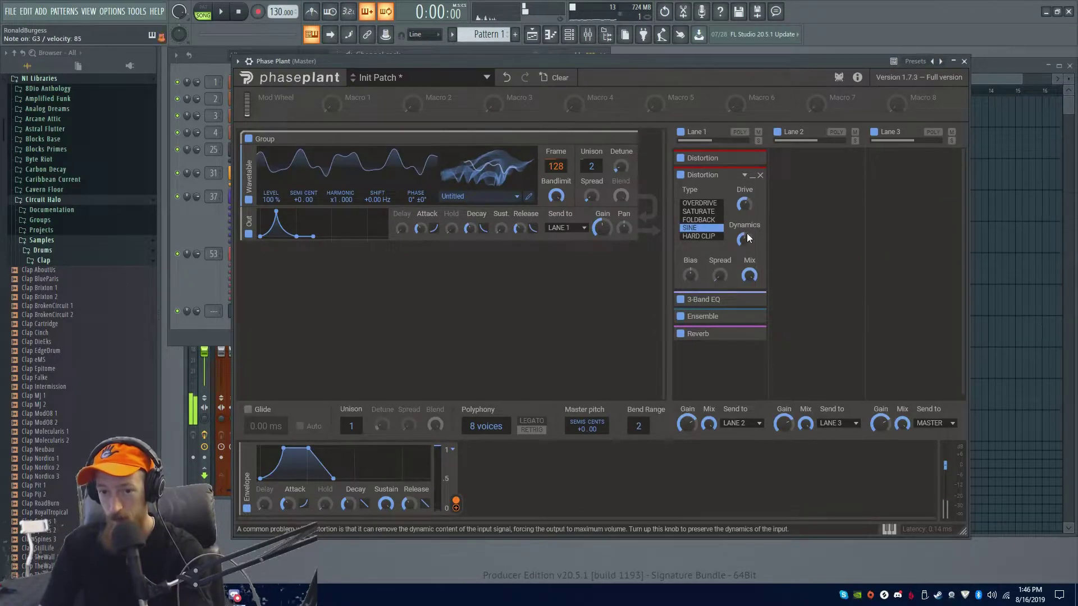
{"action": "left_click", "coordinate": [773, 382]}
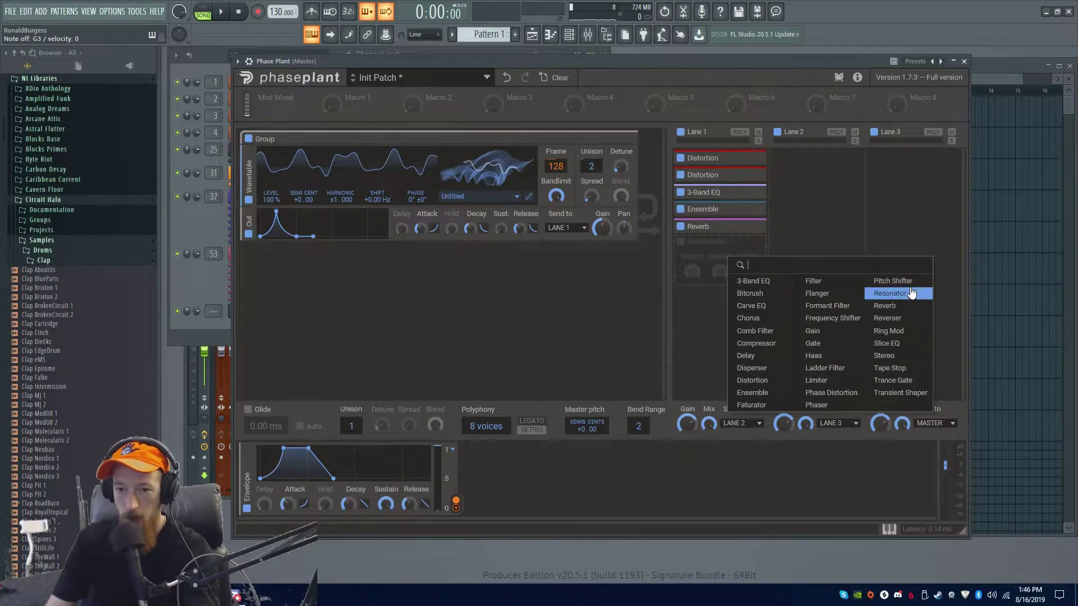
{"action": "left_click", "coordinate": [599, 342]}
Raise the wavetable generator's detune slightly, try 4 unison voices, and return to 2 voices
{"action": "left_click_drag", "start_coordinate": [625, 167], "coordinate": [622, 162]}
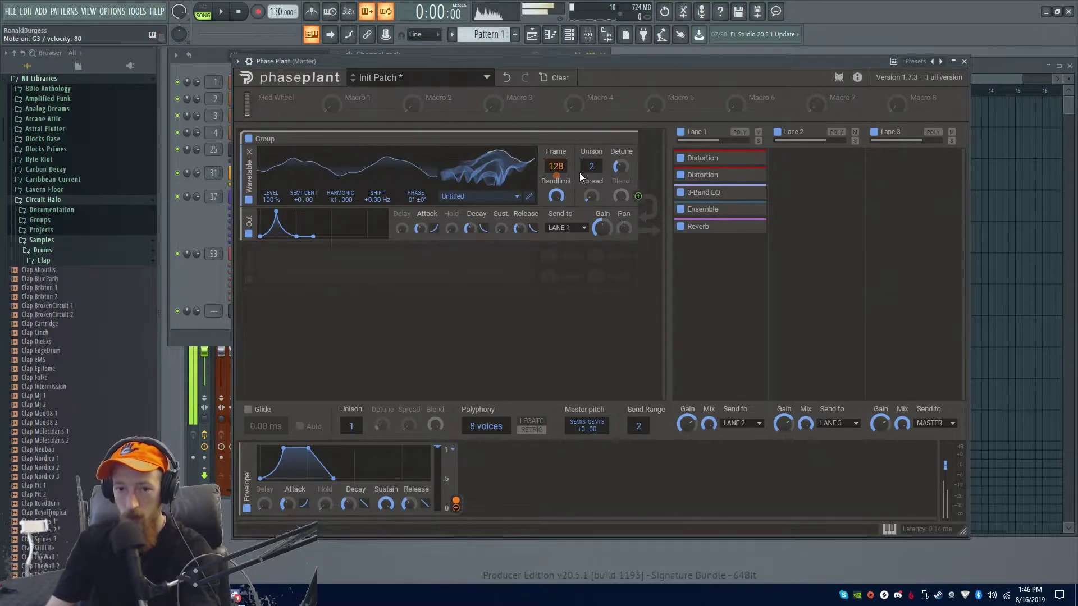
{"action": "left_click_drag", "start_coordinate": [595, 171], "coordinate": [595, 161]}
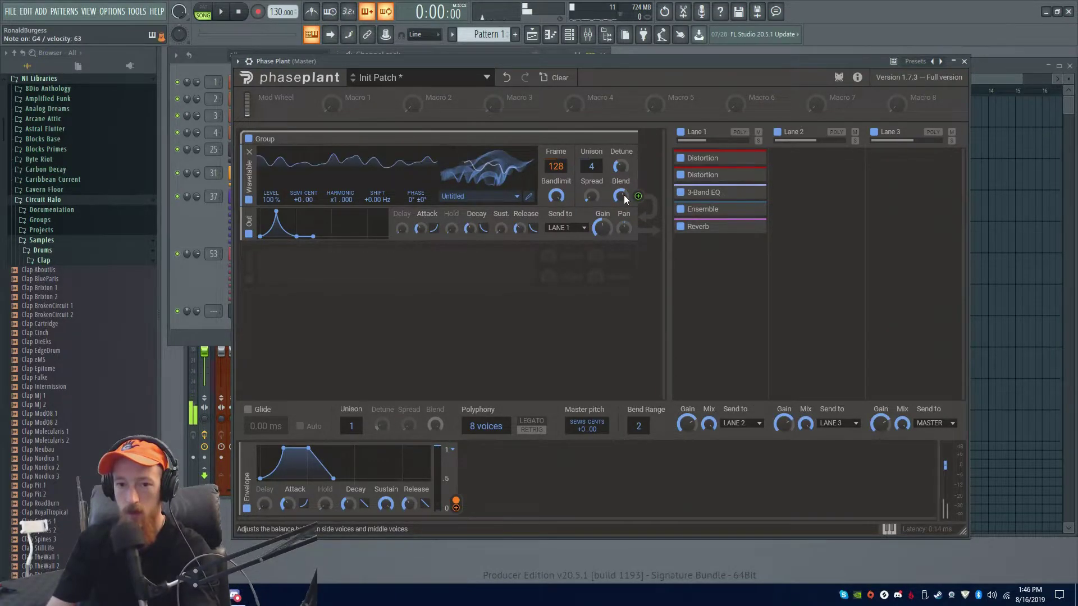
{"action": "left_click_drag", "start_coordinate": [591, 167], "coordinate": [591, 175]}
Add a second Ensemble with 6 voices below the Reverb in Lane 1 and collapse it
{"action": "left_click", "coordinate": [724, 279]}
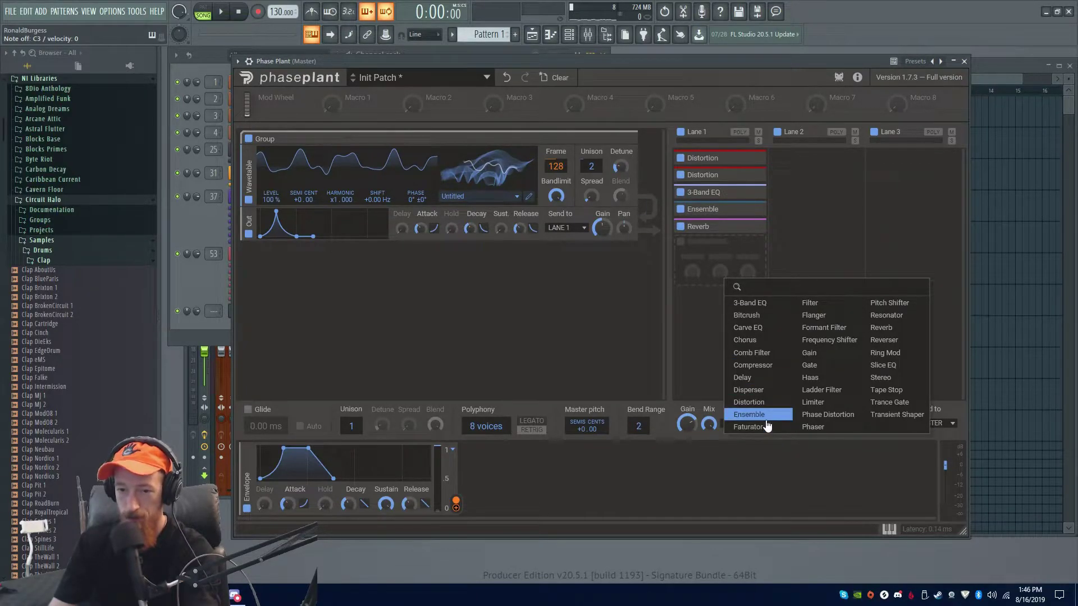
{"action": "left_click", "coordinate": [749, 414]}
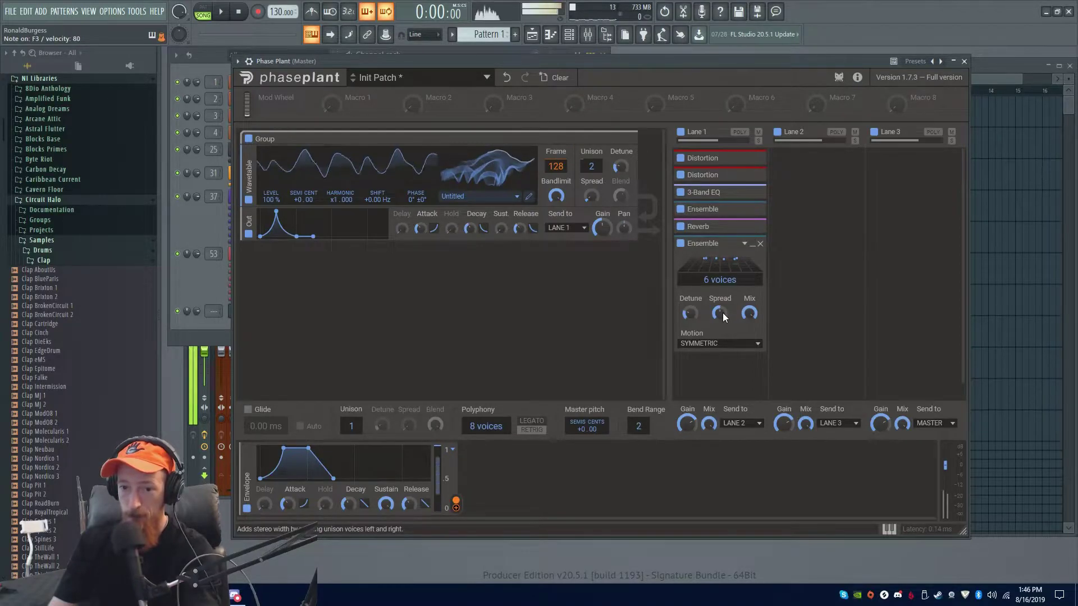
{"action": "left_click", "coordinate": [753, 243]}
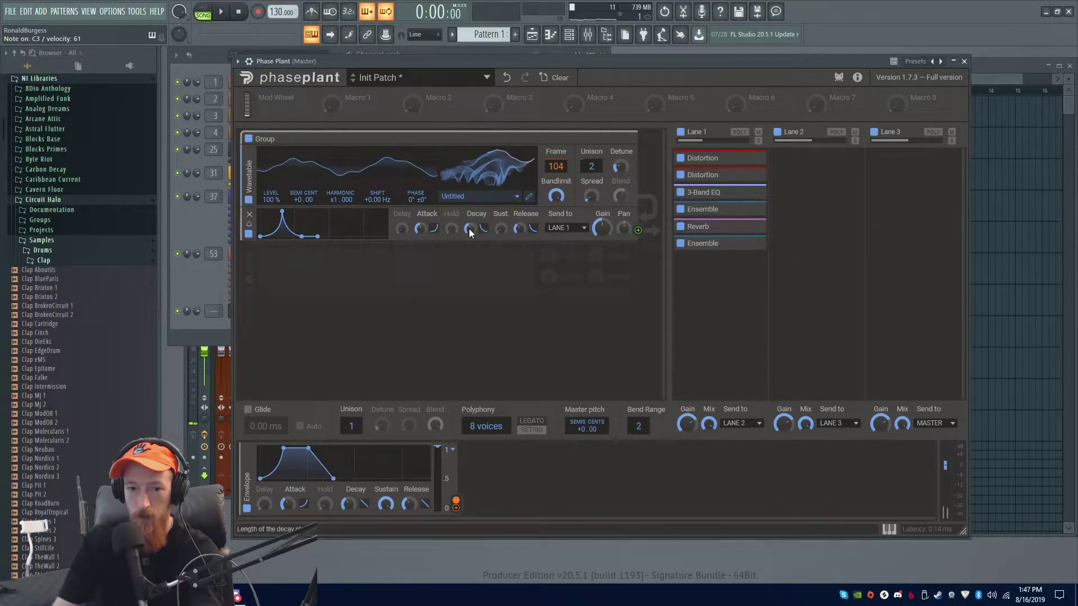
Raise the output envelope's sustain to full and shorten its release
{"action": "left_click_drag", "start_coordinate": [501, 228], "coordinate": [501, 216]}
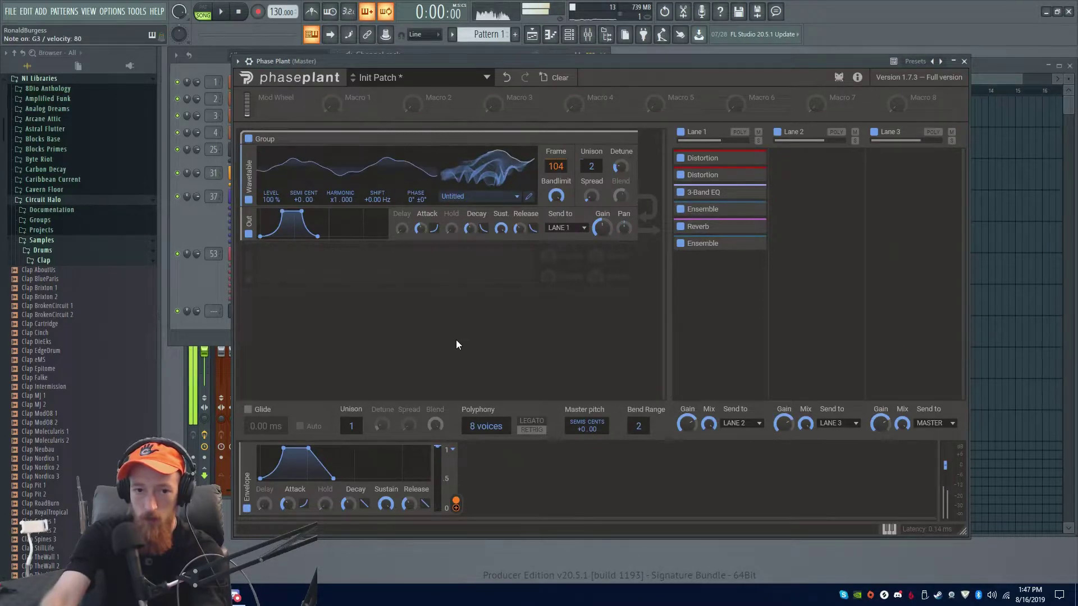
{"action": "left_click_drag", "start_coordinate": [520, 236], "coordinate": [520, 237]}
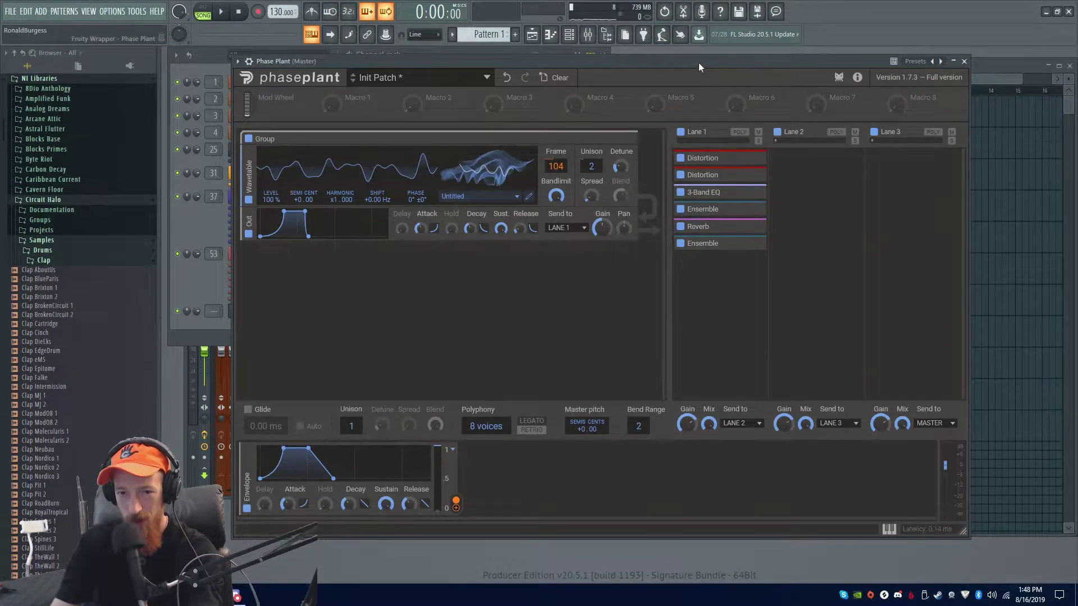
{"action": "left_click_drag", "start_coordinate": [698, 62], "coordinate": [709, 62]}
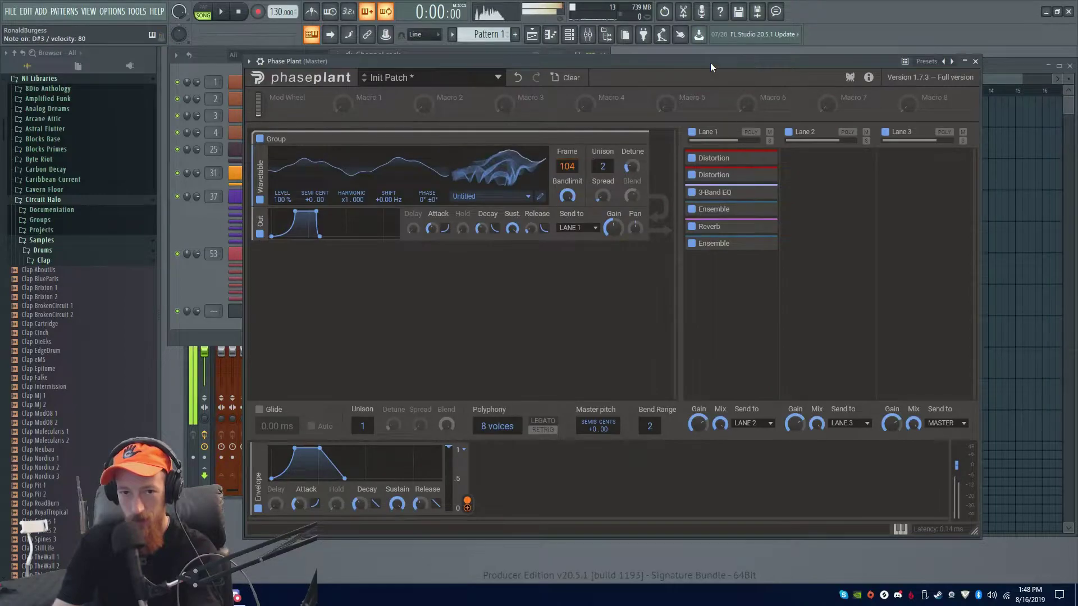
{"action": "left_click", "coordinate": [208, 286]}
{"action": "left_click", "coordinate": [275, 312]}
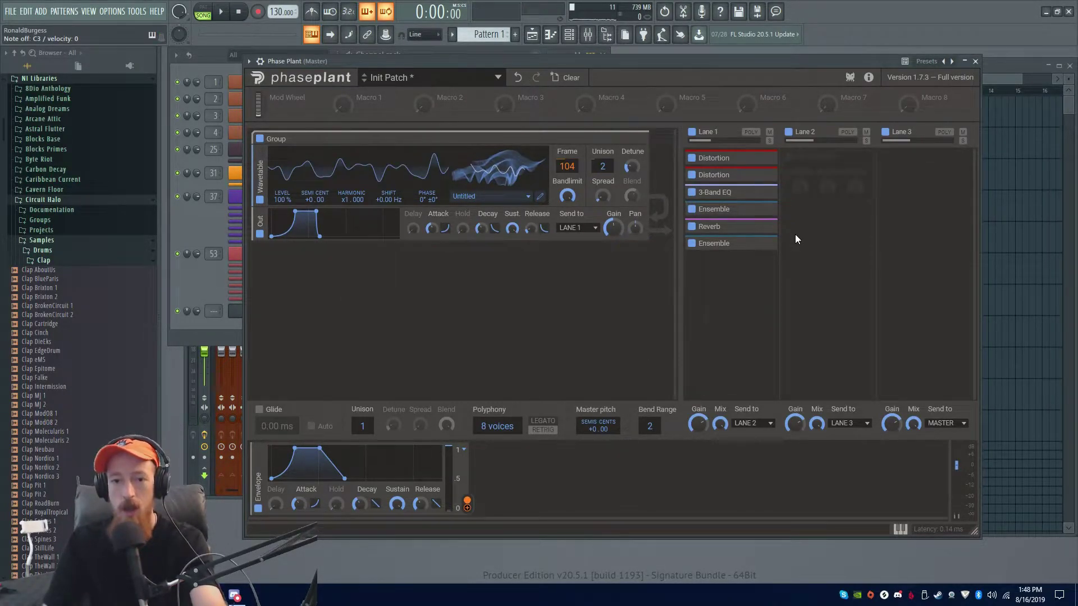
{"action": "mouse_move", "coordinate": [768, 217]}
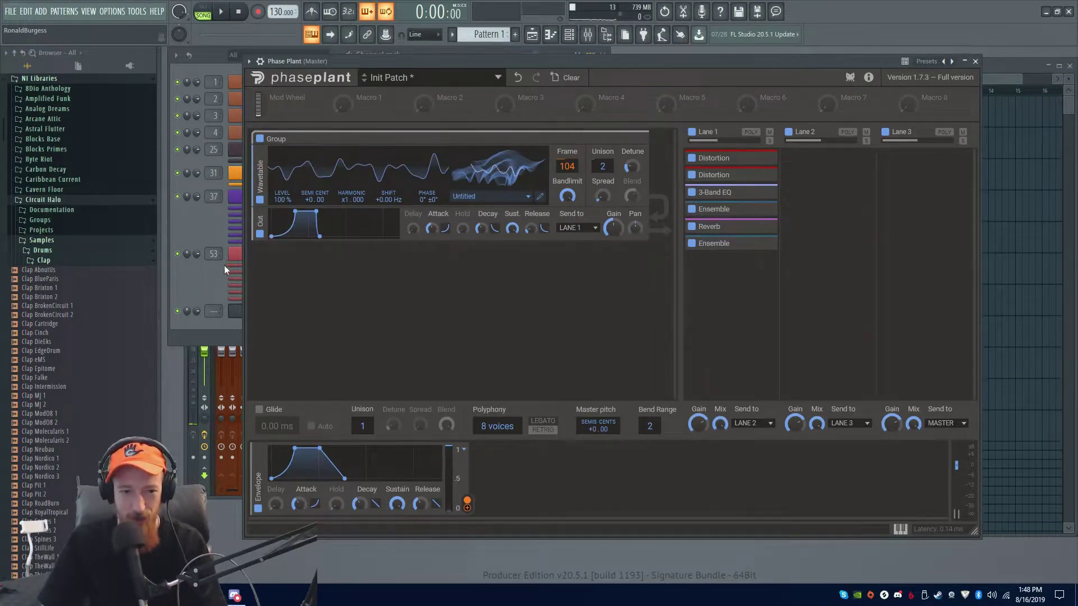
{"action": "left_click", "coordinate": [198, 275]}
{"action": "right_click", "coordinate": [282, 312]}
{"action": "left_click", "coordinate": [425, 314]}
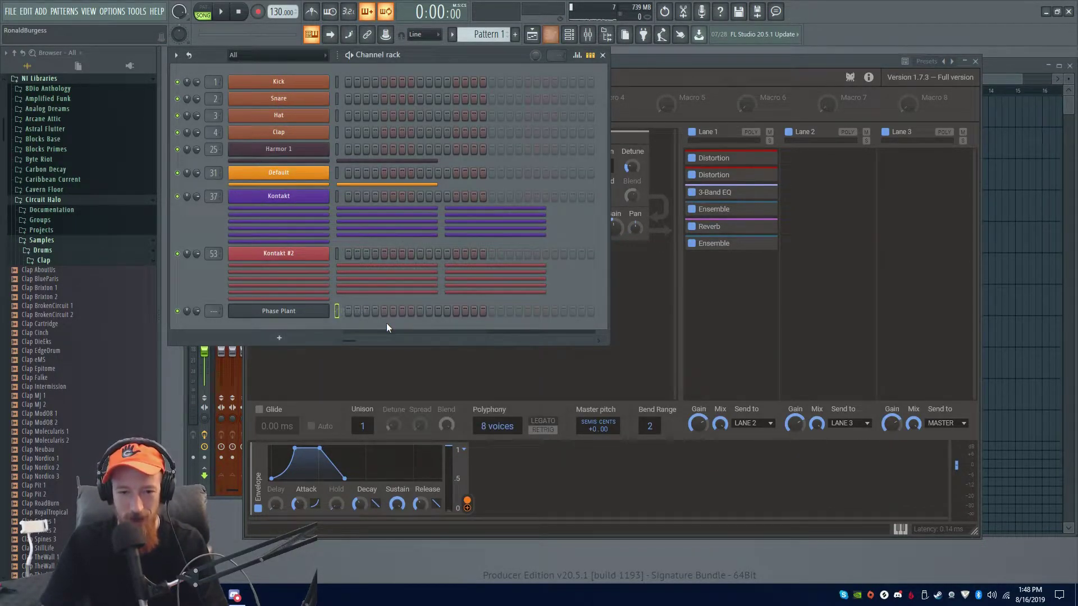
{"action": "left_click", "coordinate": [729, 76]}
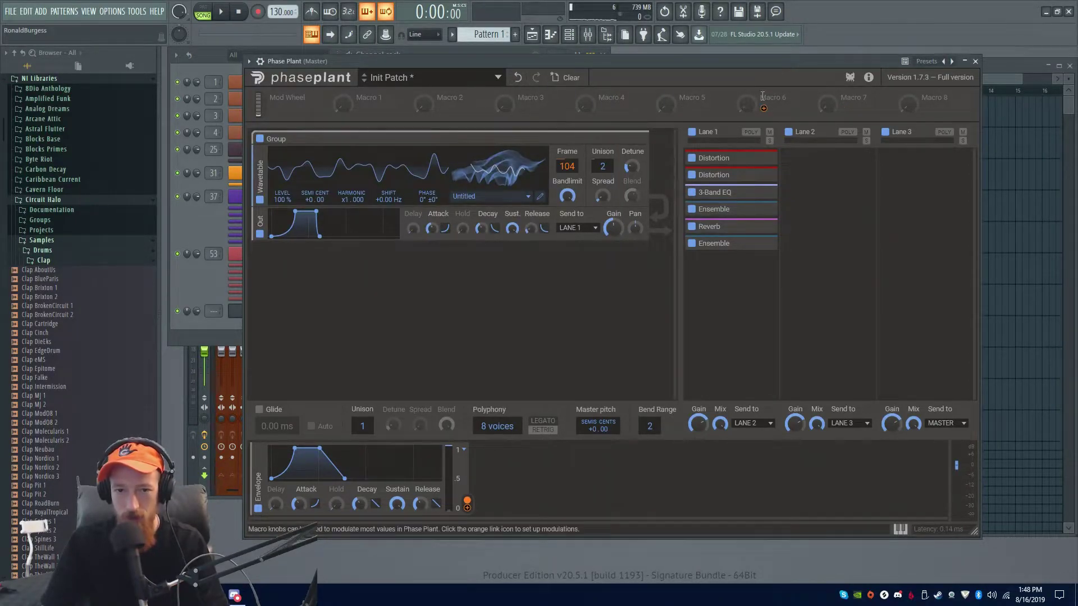
Save the patch as a preset named Square House Thing in the Leads folder of User Presets
{"action": "left_click", "coordinate": [480, 83]}
{"action": "left_click", "coordinate": [281, 241]}
{"action": "left_click", "coordinate": [428, 95]}
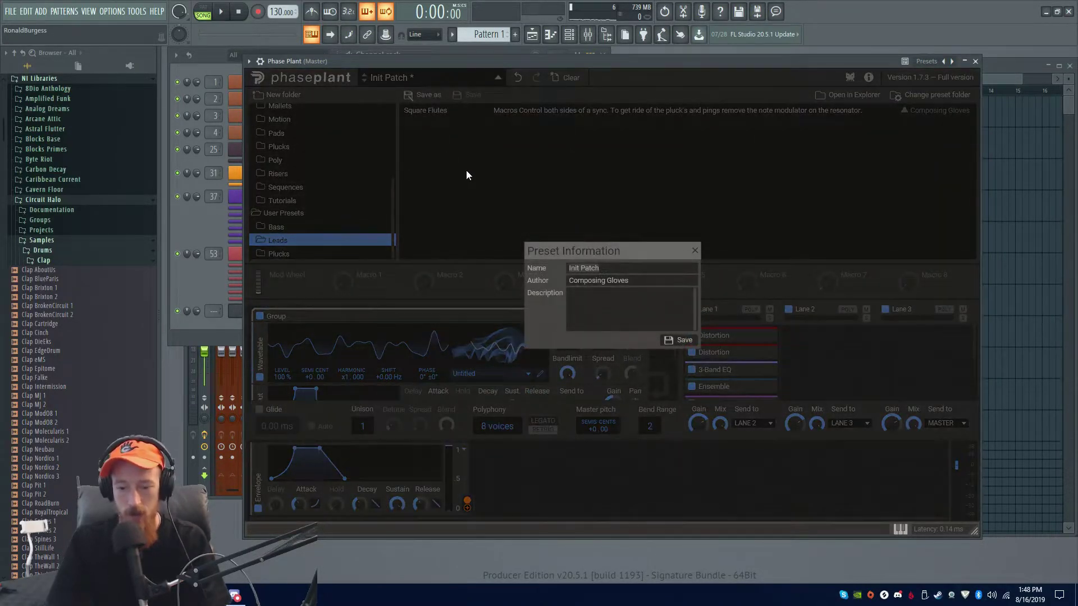
{"action": "type", "text": "Square H"}
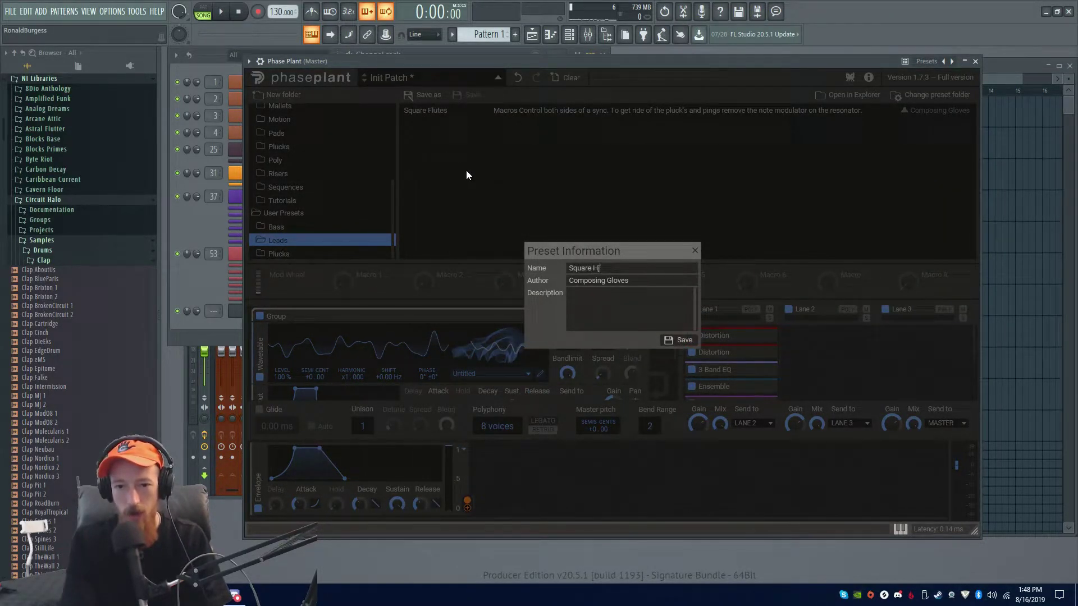
{"action": "type", "text": "ouse Thing"}
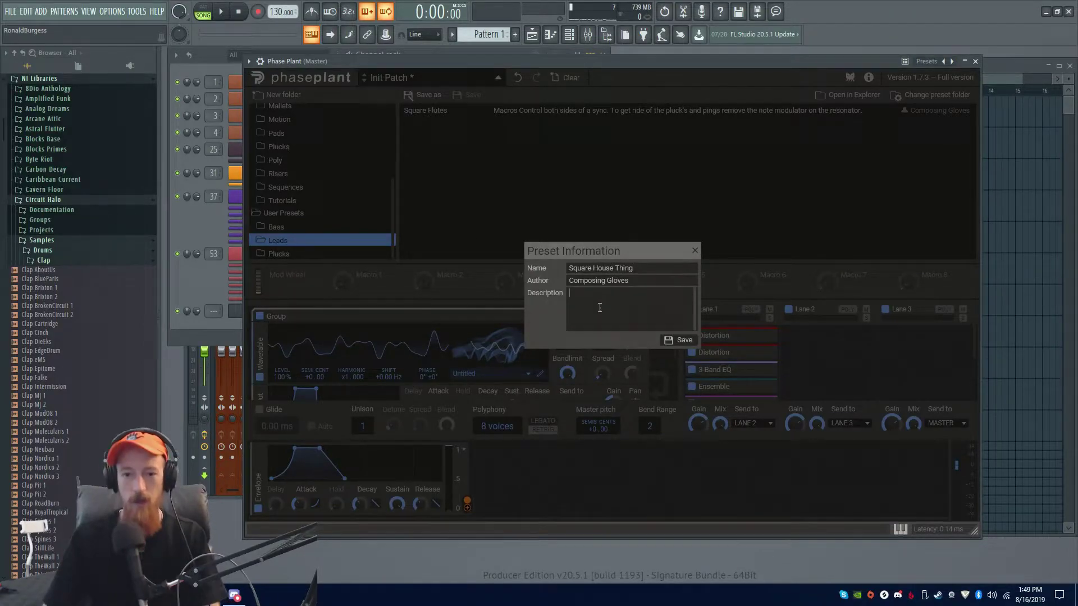
{"action": "left_click", "coordinate": [680, 341]}
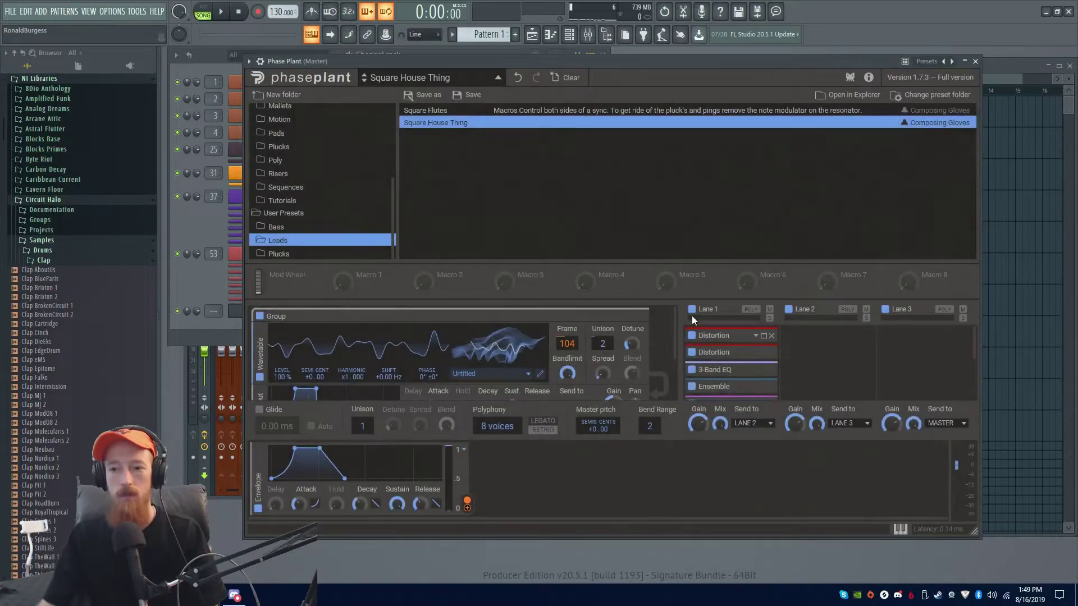
Examine the Phase Plant channel's notes in the piano roll and return to the synth window
{"action": "right_click", "coordinate": [298, 313]}
{"action": "left_click", "coordinate": [363, 314]}
{"action": "left_click", "coordinate": [448, 63]}
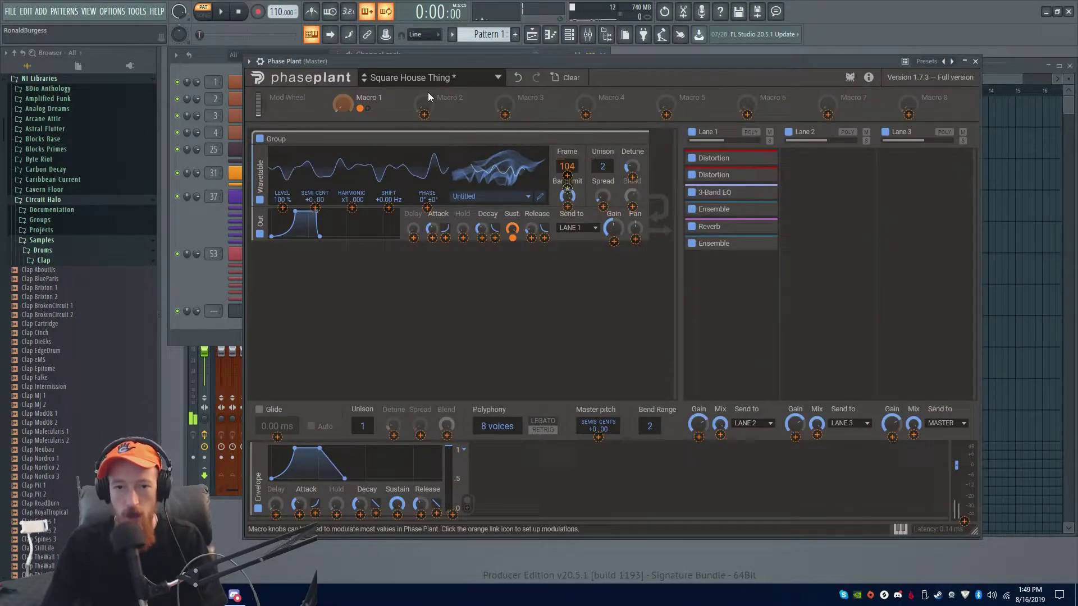
{"action": "left_click", "coordinate": [192, 223]}
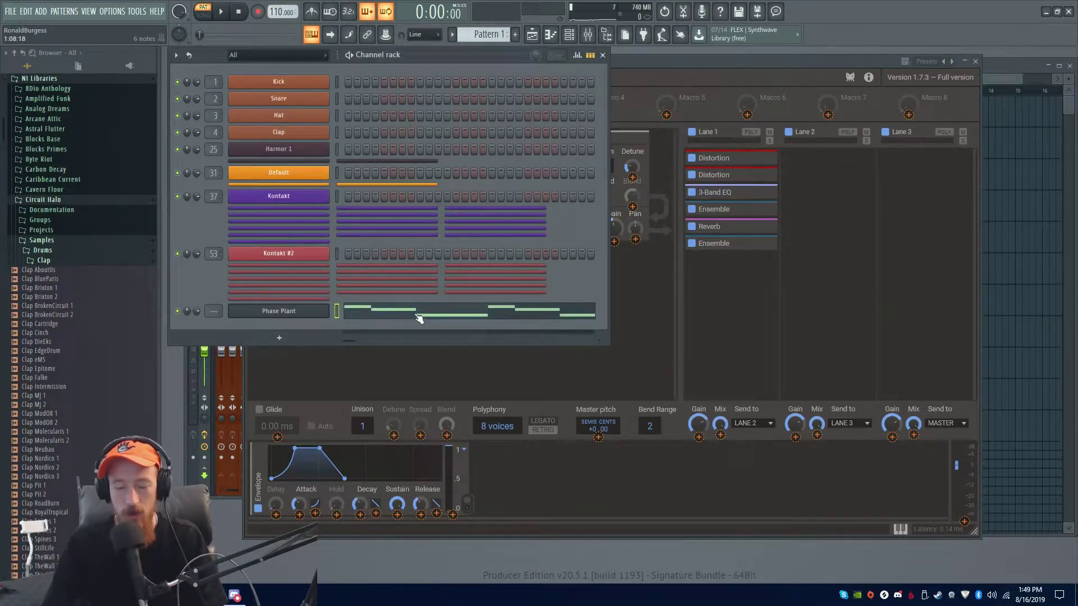
{"action": "left_click", "coordinate": [419, 318]}
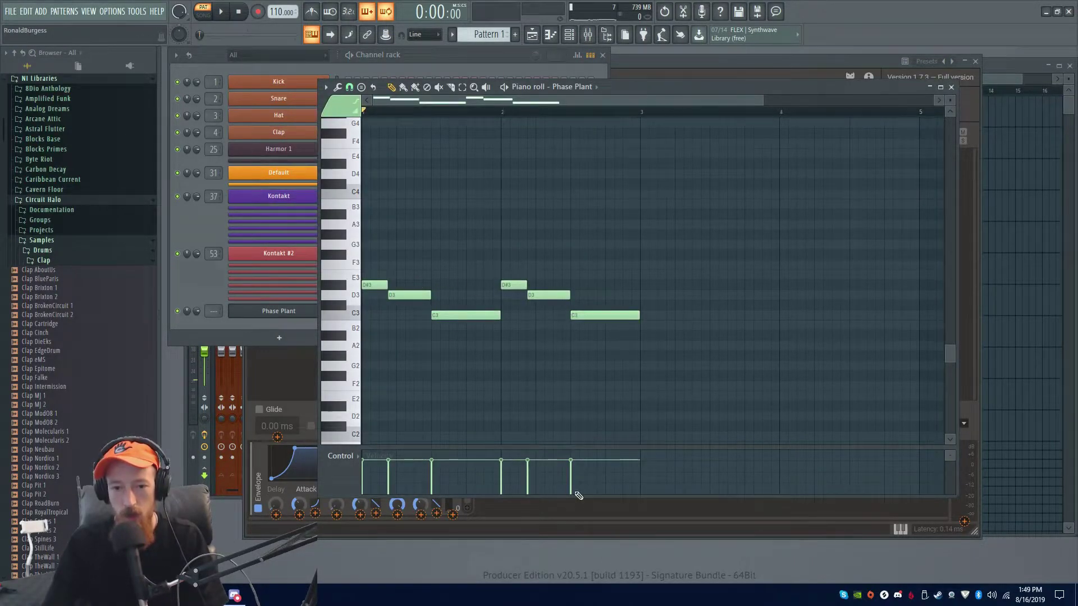
{"action": "left_click", "coordinate": [713, 534]}
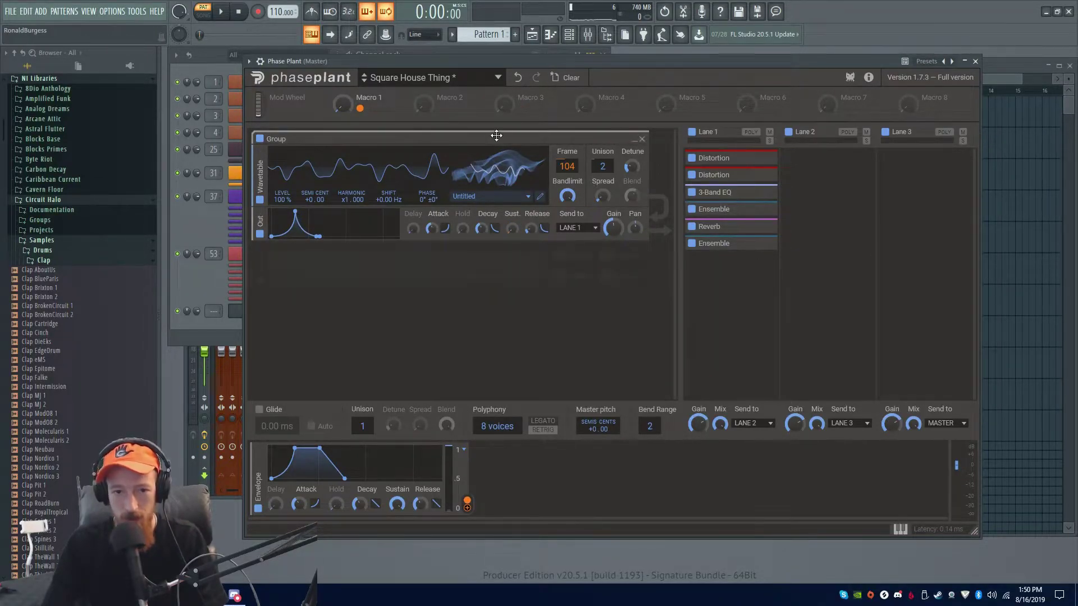
Play the pattern while raising Macro 1, view the playlist arrangement, and return to the synth window
{"action": "key", "text": "space"}
{"action": "left_click_drag", "start_coordinate": [342, 107], "coordinate": [341, 84]}
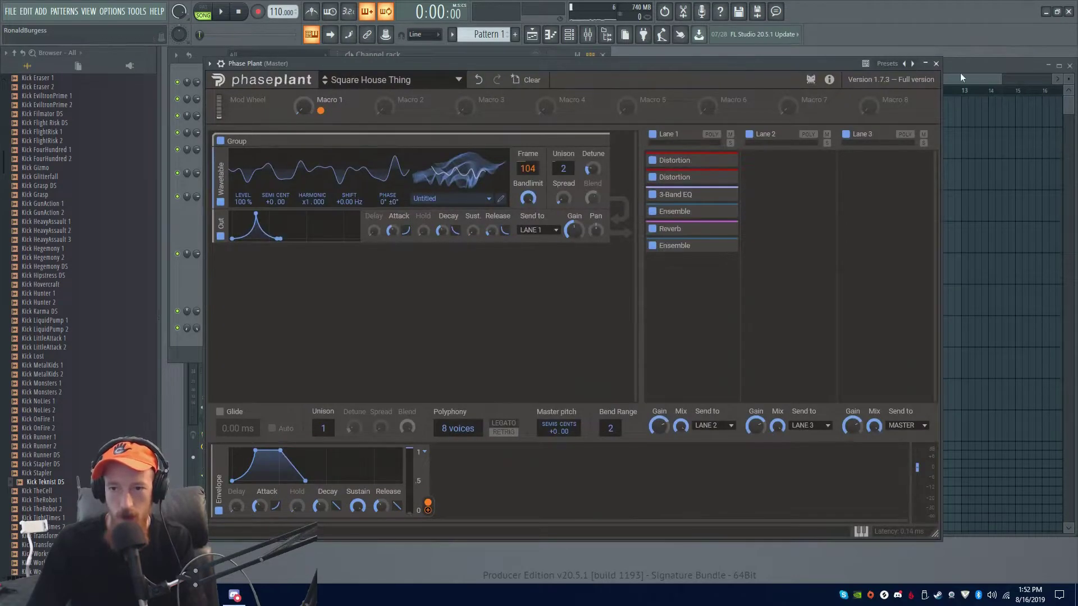
{"action": "left_click", "coordinate": [972, 69]}
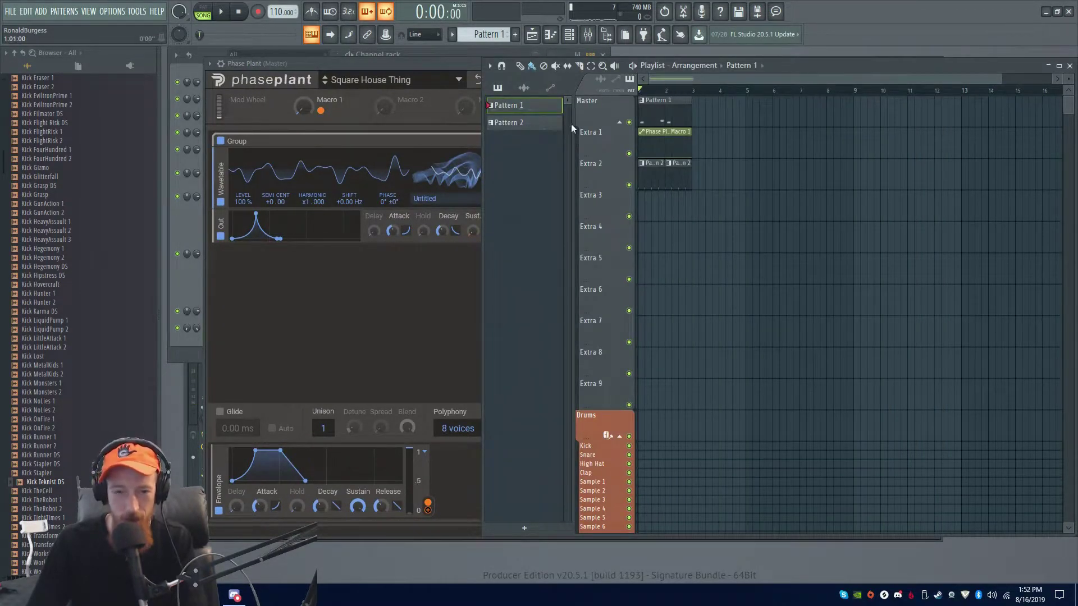
{"action": "left_click", "coordinate": [454, 61]}
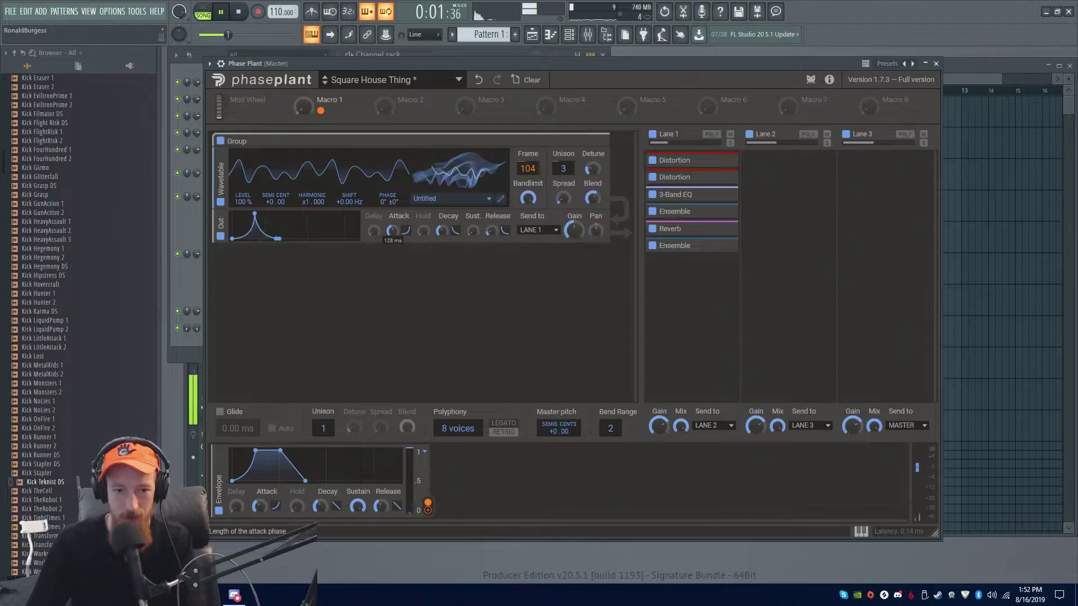
Shorten the output envelope's attack and assign Macro 2 to modulate it
{"action": "left_click_drag", "start_coordinate": [392, 230], "coordinate": [395, 228]}
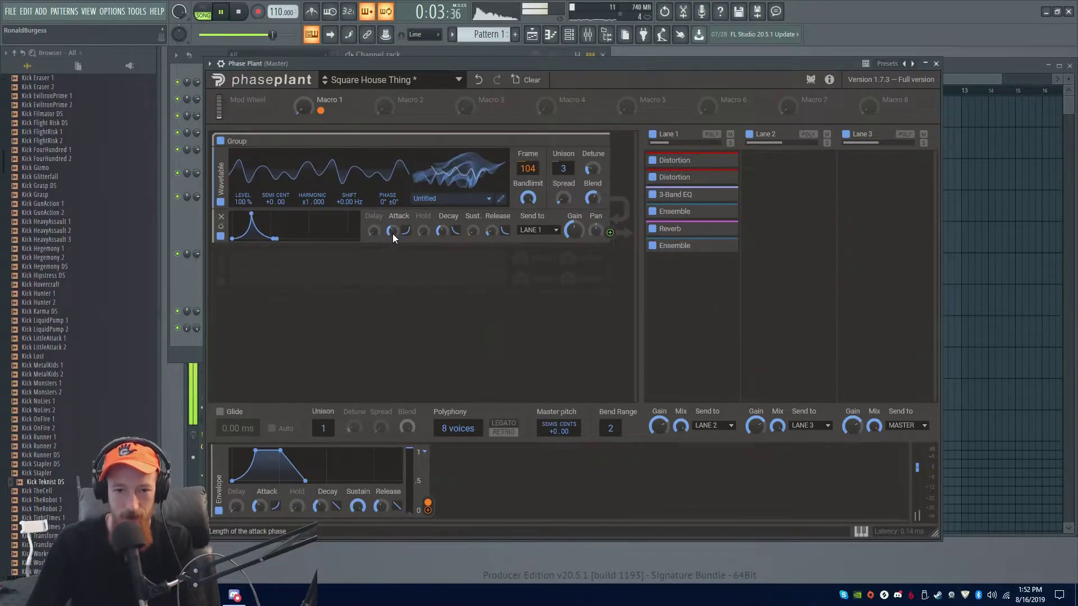
{"action": "left_click_drag", "start_coordinate": [390, 104], "coordinate": [394, 236]}
{"action": "left_click", "coordinate": [367, 122]}
Browse the synth's parameters, adjust Macro 2, and create an automation clip for it
{"action": "left_click", "coordinate": [209, 63]}
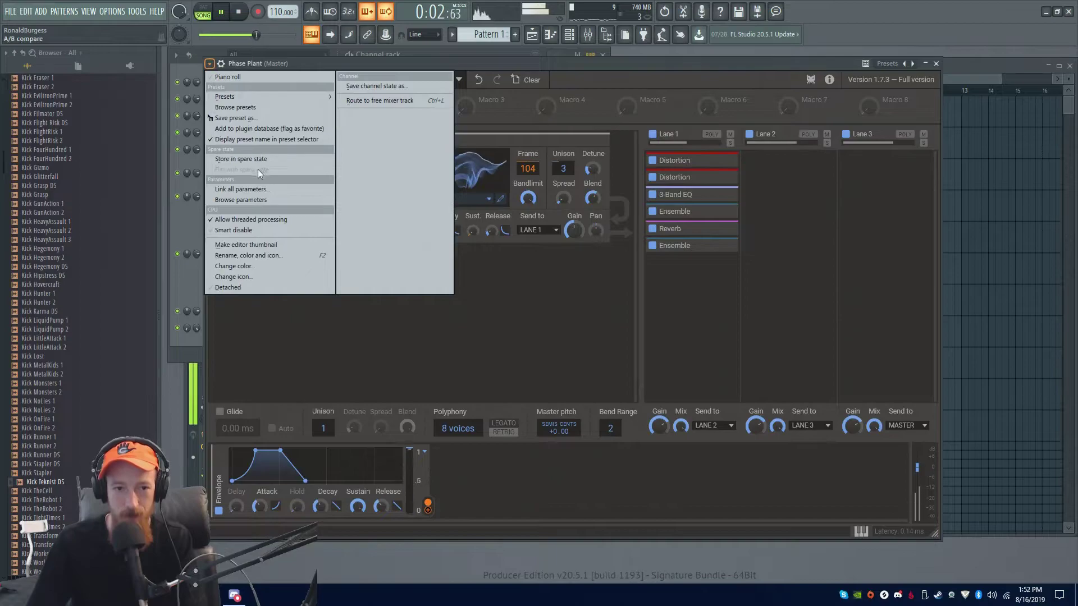
{"action": "left_click", "coordinate": [264, 200]}
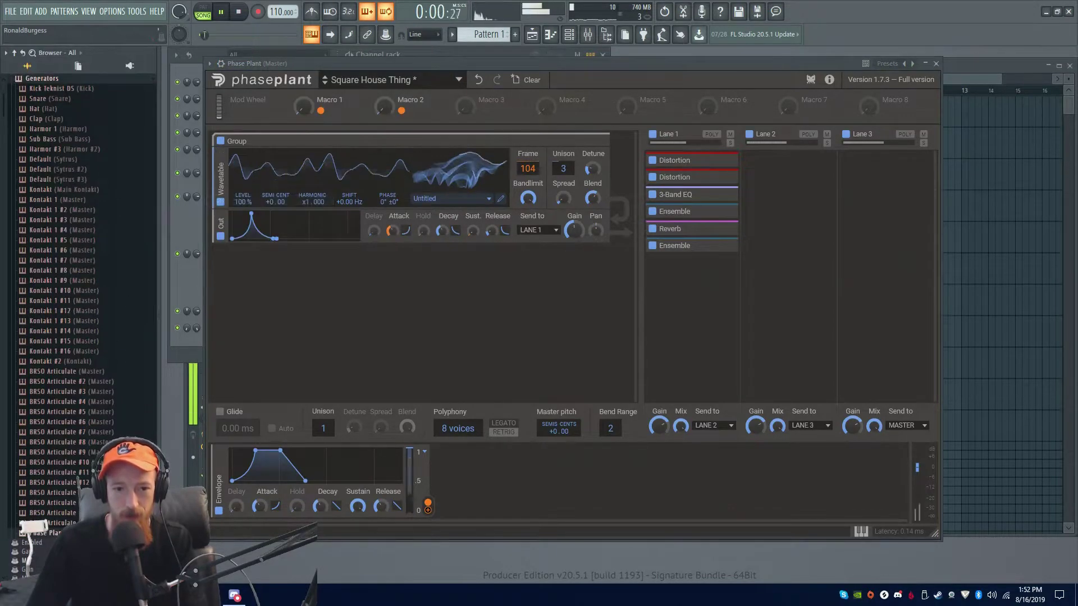
{"action": "left_click_drag", "start_coordinate": [387, 112], "coordinate": [387, 107]}
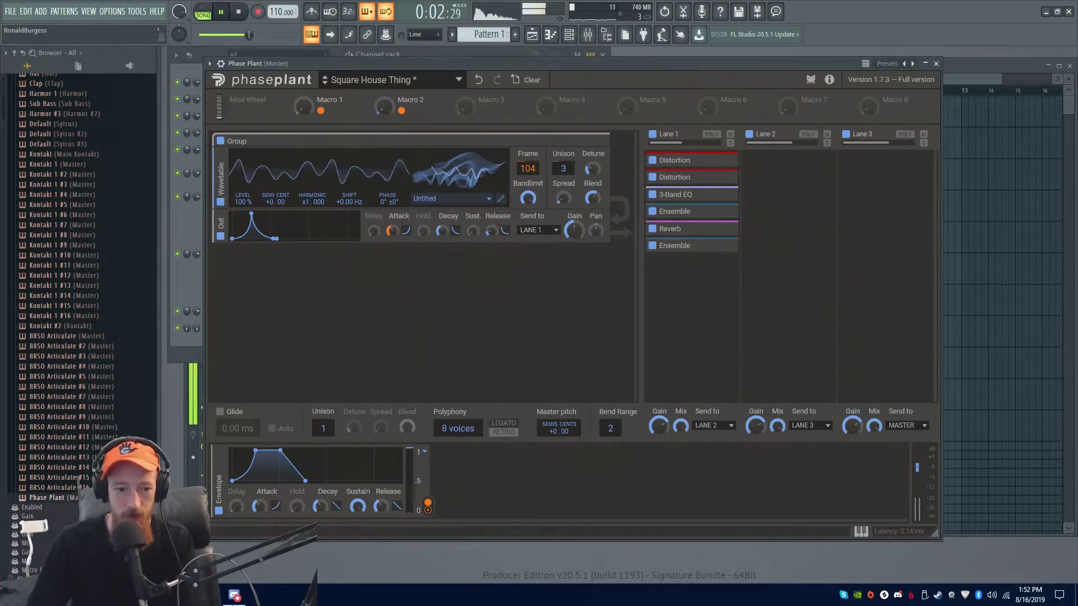
{"action": "right_click", "coordinate": [65, 579]}
{"action": "left_click", "coordinate": [83, 485]}
Duplicate the selected Pattern 1 and Pattern 2 clips in the playlist three times, filling the arrangement up to bar 9
{"action": "left_click", "coordinate": [962, 75]}
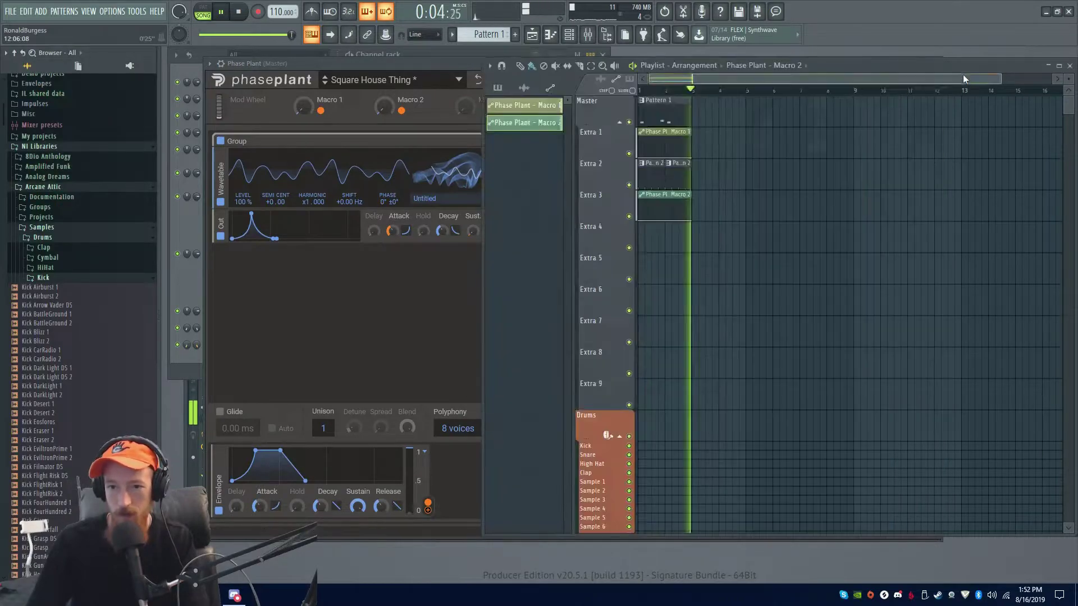
{"action": "left_click_drag", "start_coordinate": [686, 115], "coordinate": [636, 135]}
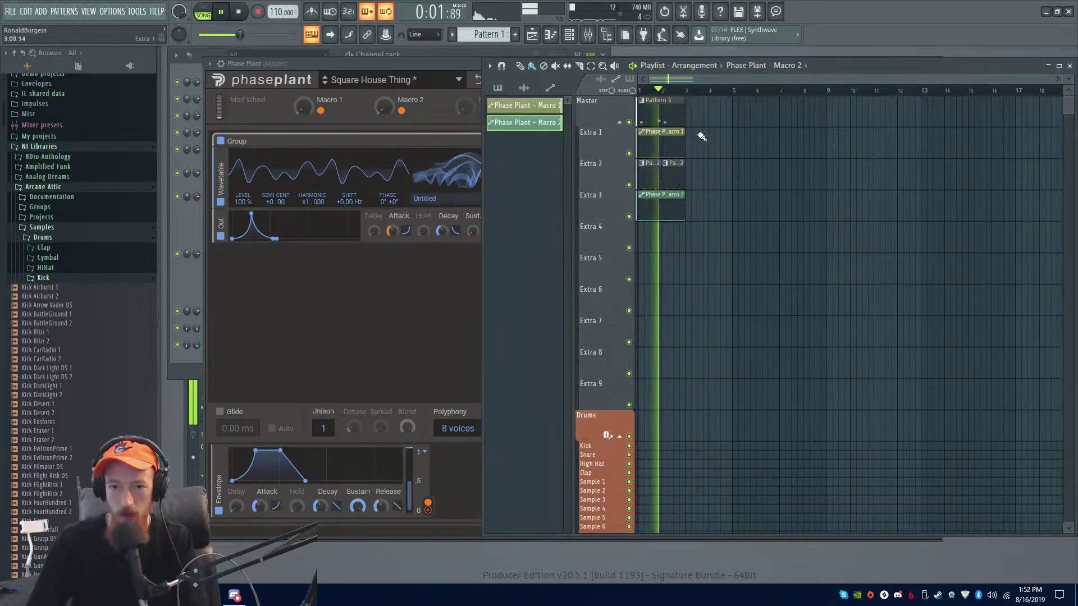
{"action": "left_click_drag", "start_coordinate": [725, 187], "coordinate": [636, 161]}
{"action": "left_click_drag", "start_coordinate": [712, 114], "coordinate": [635, 120]}
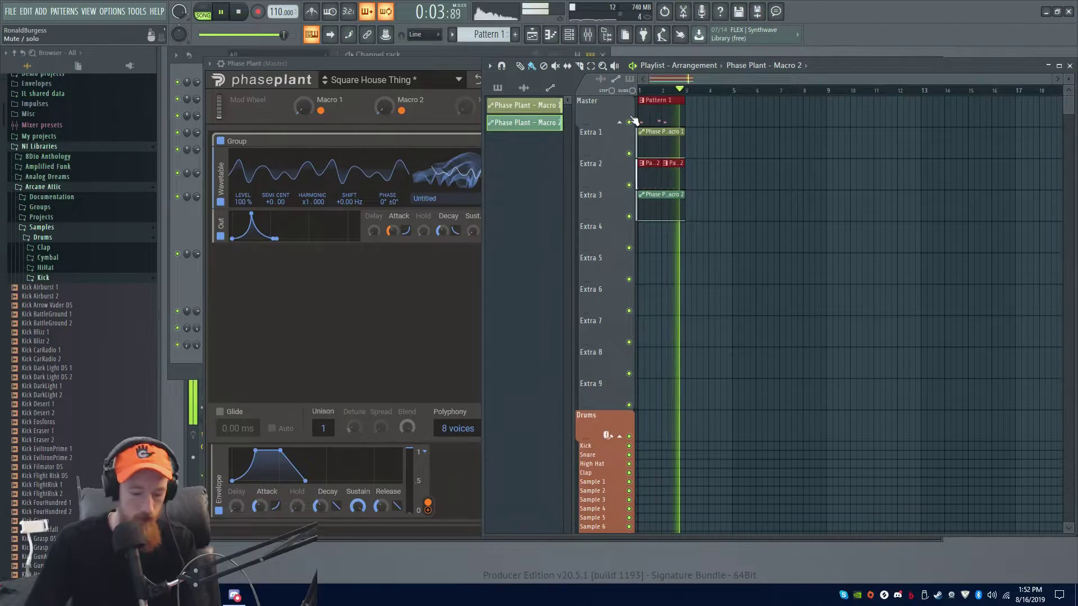
{"action": "key", "text": "ctrl+b"}
{"action": "key", "text": "ctrl+b"}
{"action": "key", "text": "ctrl+b"}
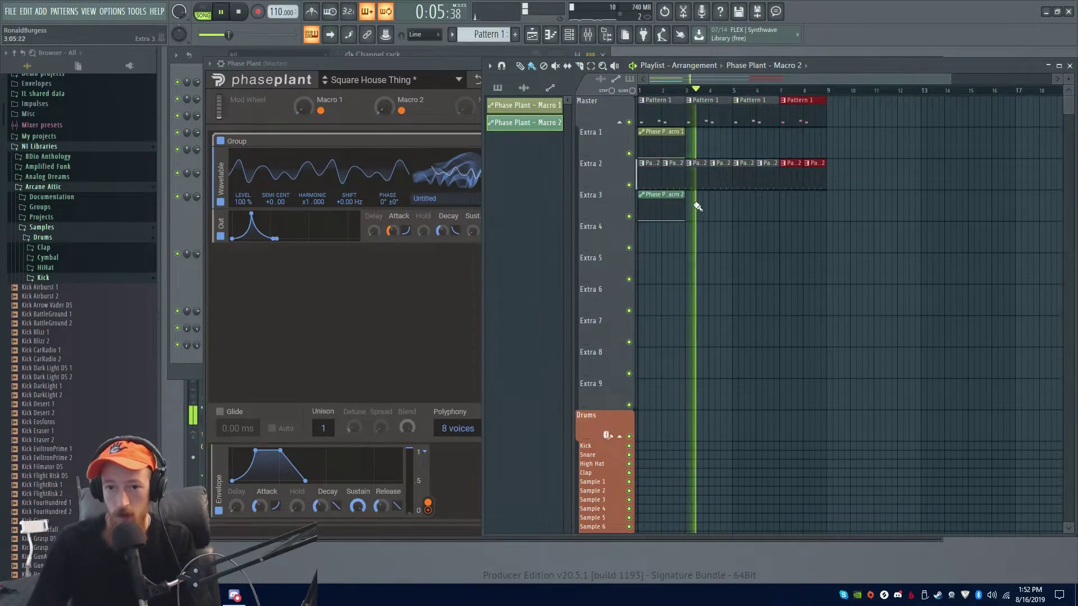
Extend the Phase Plant Macro 1 and Macro 2 automation clips to bar 9 and stop playback
{"action": "left_click", "coordinate": [680, 132]}
{"action": "left_click_drag", "start_coordinate": [684, 133], "coordinate": [824, 139]}
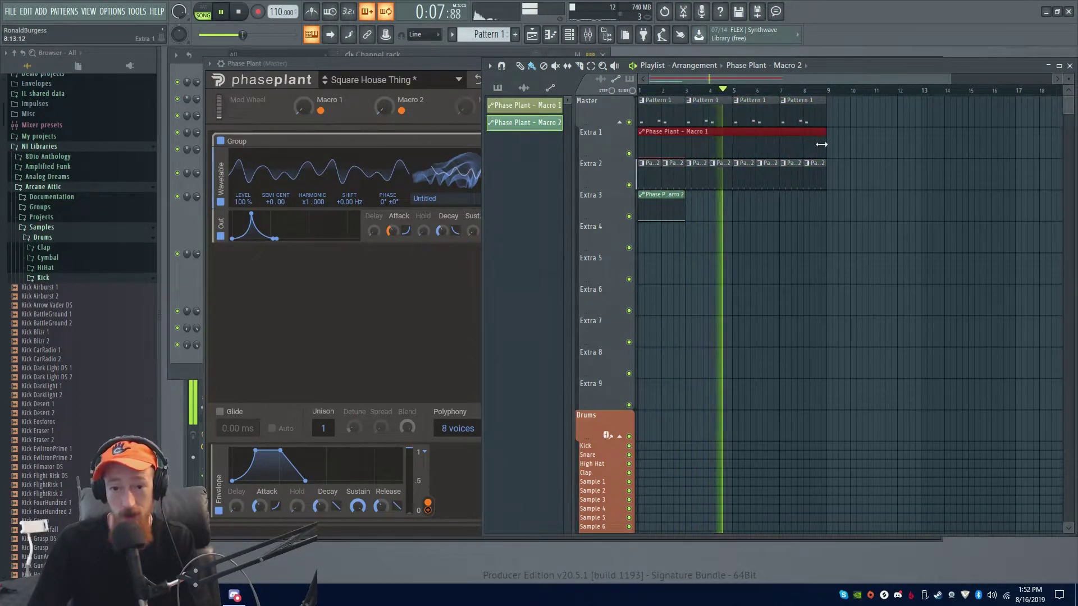
{"action": "left_click_drag", "start_coordinate": [684, 195], "coordinate": [824, 210]}
{"action": "key", "text": "space"}
Lengthen the Macro 2 automation clip to about bar 11, move its last point to 0% at bar 6, and audition the change
{"action": "left_click_drag", "start_coordinate": [601, 222], "coordinate": [600, 301]}
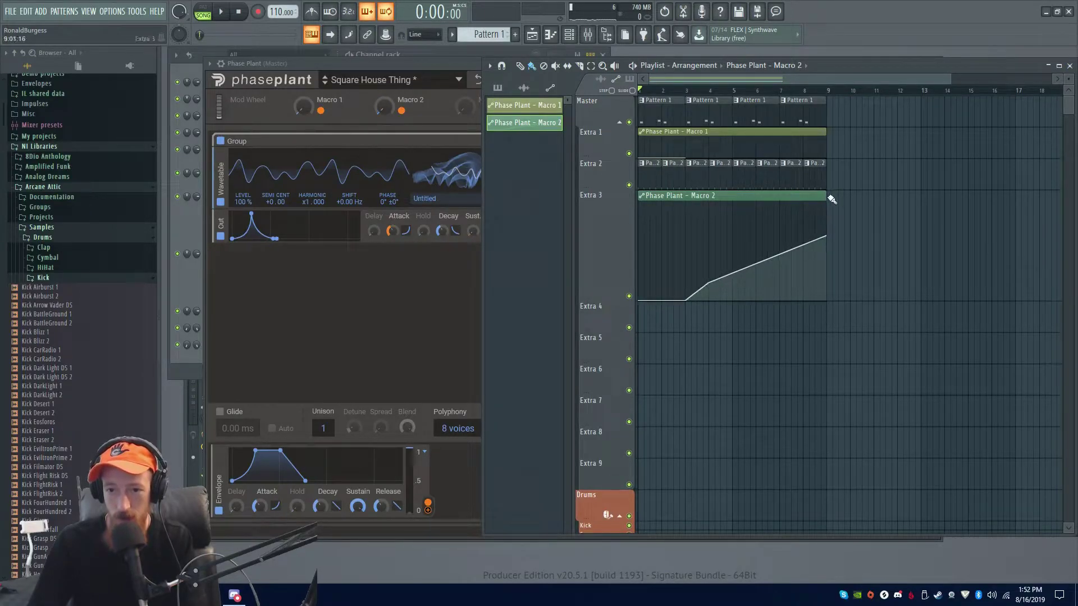
{"action": "left_click_drag", "start_coordinate": [823, 196], "coordinate": [868, 196]}
{"action": "left_click_drag", "start_coordinate": [833, 238], "coordinate": [761, 312]}
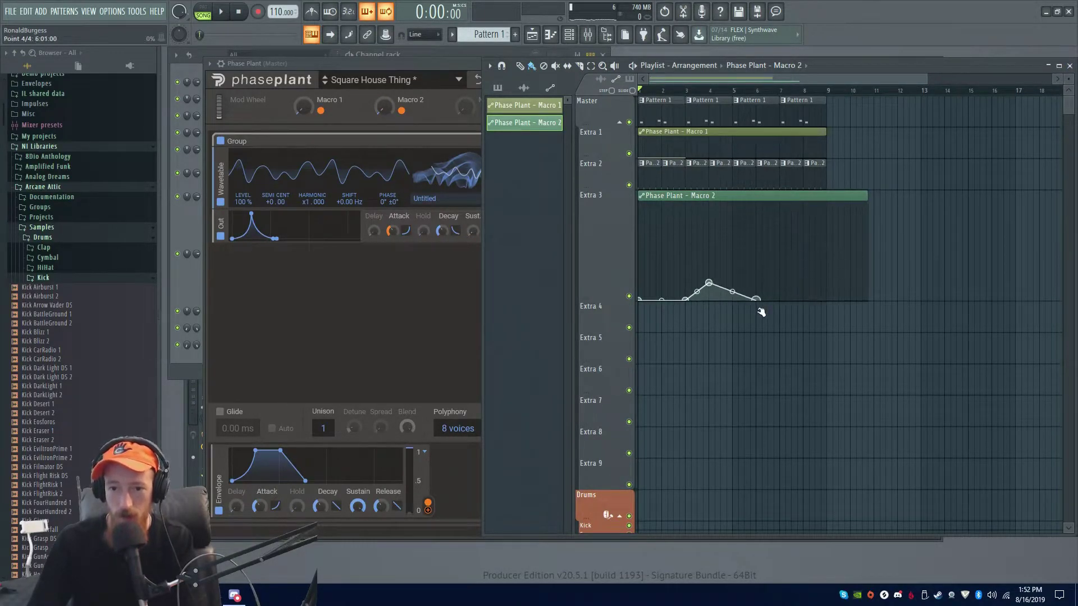
{"action": "key", "text": "space"}
{"action": "scroll", "coordinate": [777, 245], "scroll_direction": "up", "scroll_amount": 3}
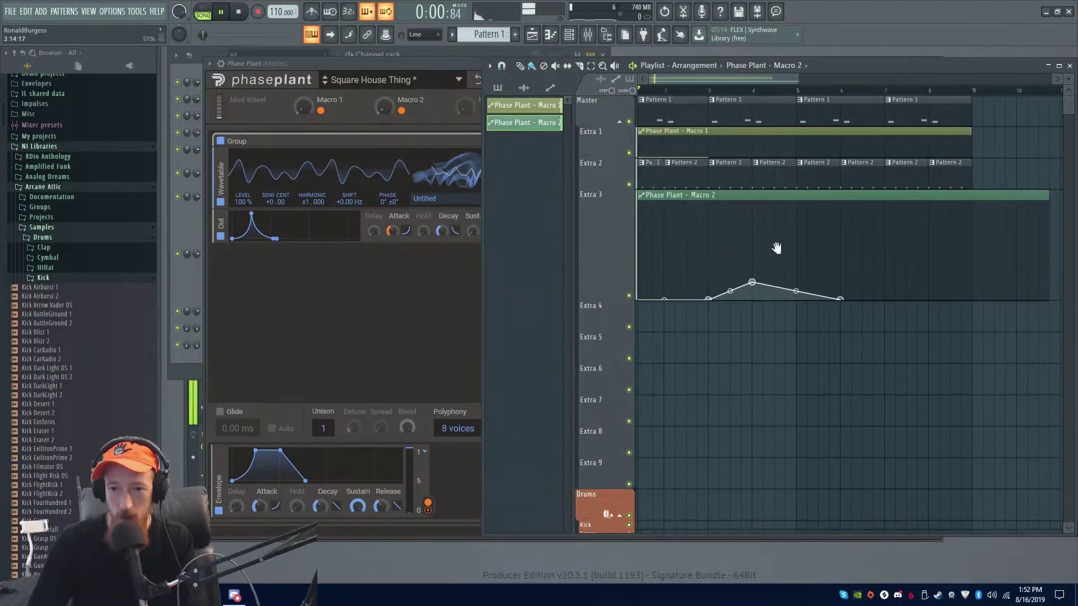
{"action": "left_click", "coordinate": [728, 90]}
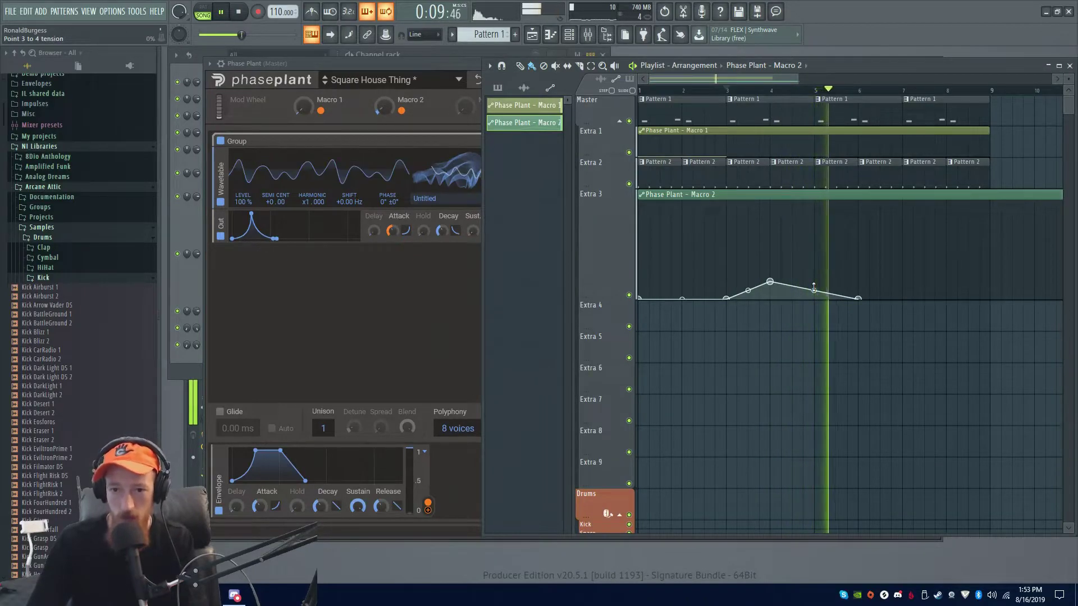
Add a point near bar 7 to the Macro 2 automation and duplicate Extra 2's pattern clips out to bar 17
{"action": "key", "text": "space"}
{"action": "left_click", "coordinate": [913, 299]}
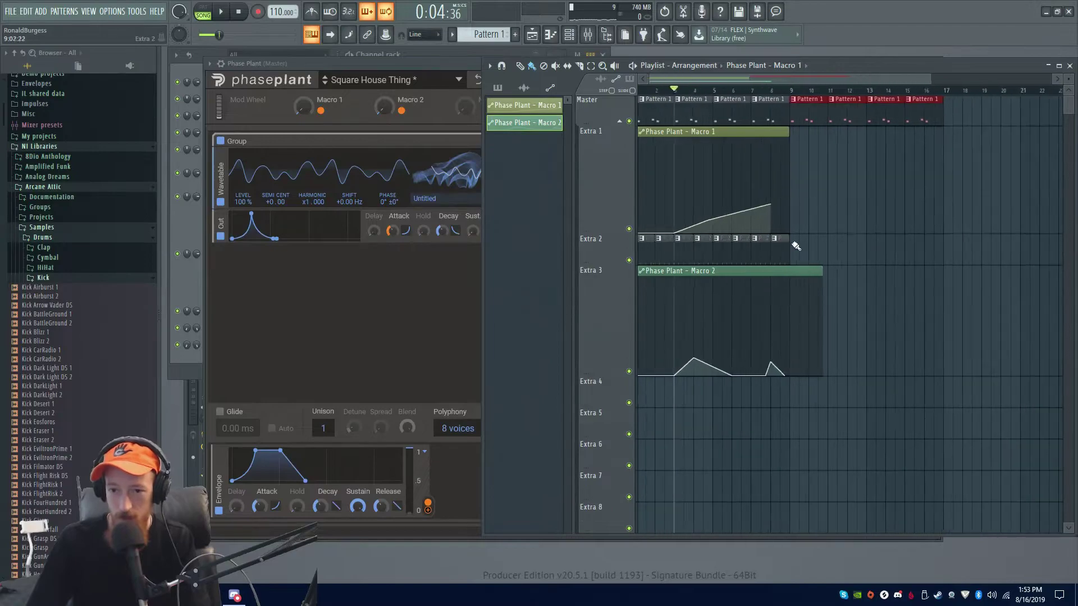
{"action": "left_click_drag", "start_coordinate": [816, 260], "coordinate": [624, 259]}
{"action": "key", "text": "ctrl+b"}
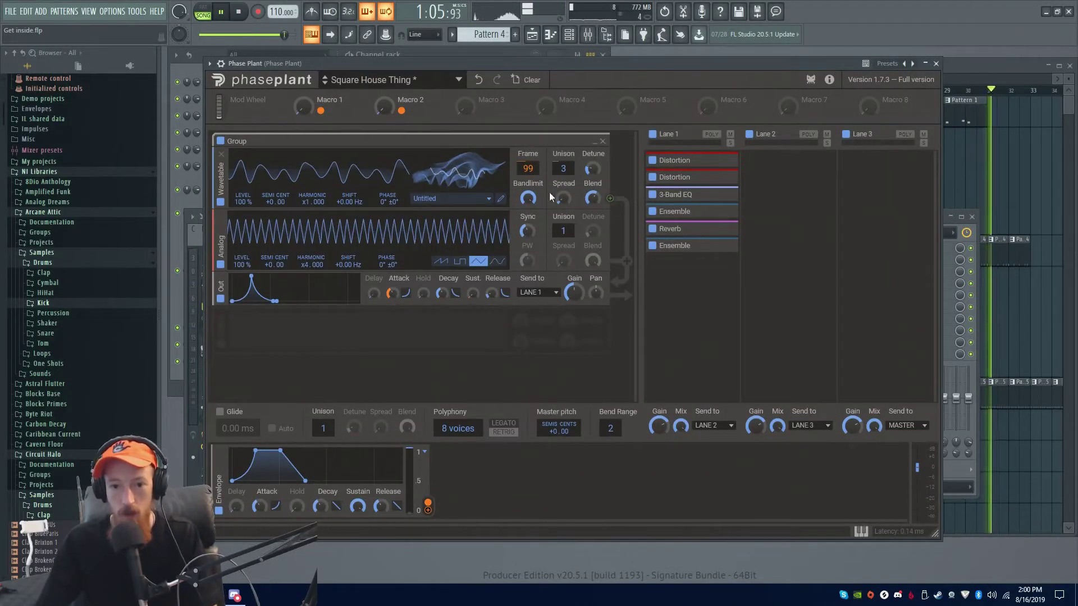
Try the saw and sine waveforms on the Analog oscillator during playback while varying its sync
{"action": "key", "text": "space"}
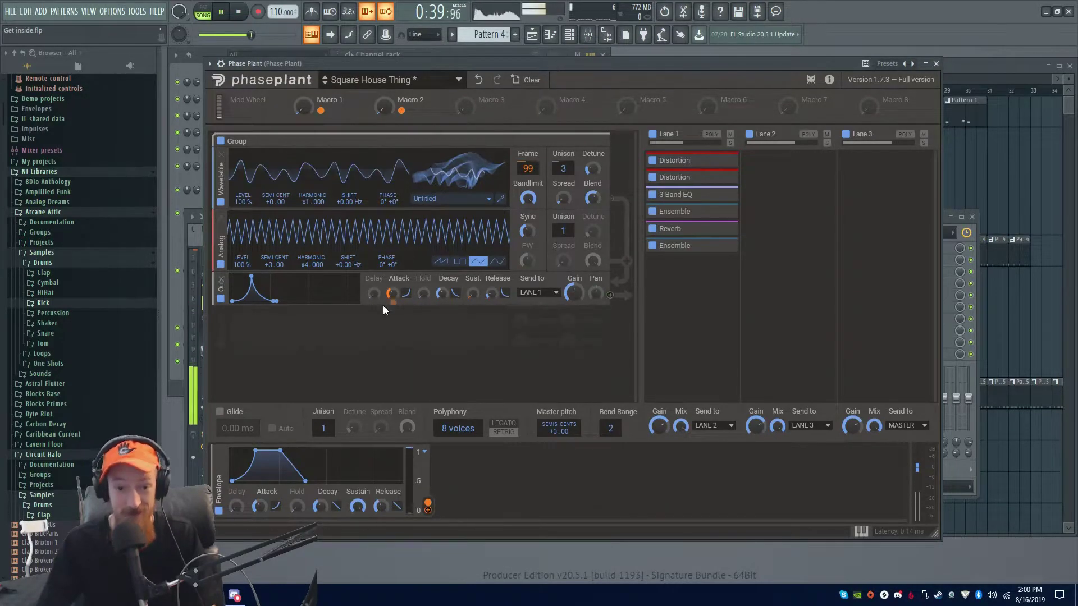
{"action": "left_click", "coordinate": [443, 262]}
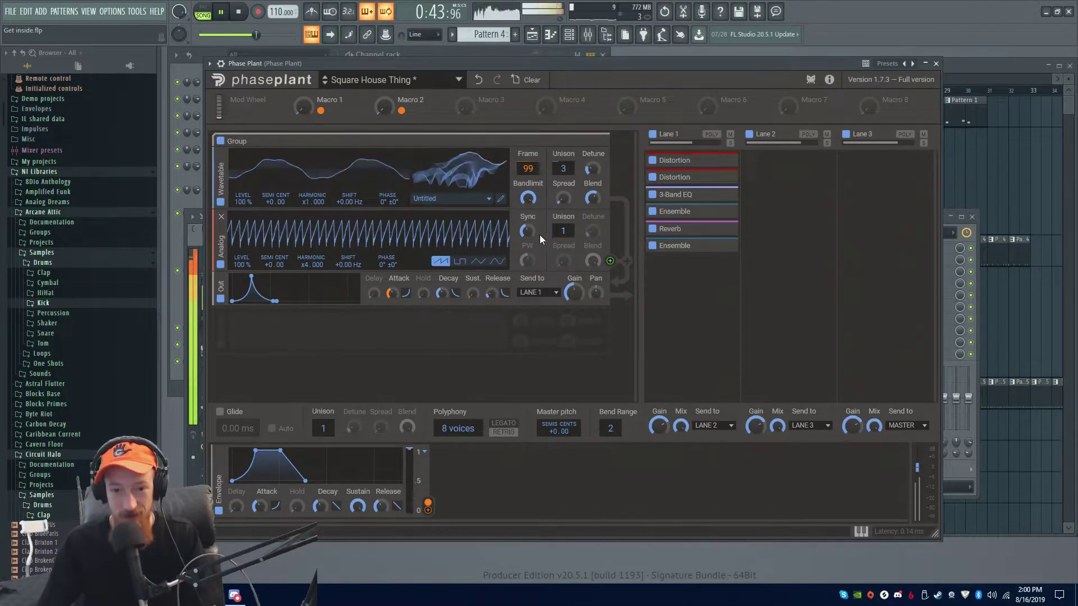
{"action": "left_click_drag", "start_coordinate": [528, 234], "coordinate": [528, 222]}
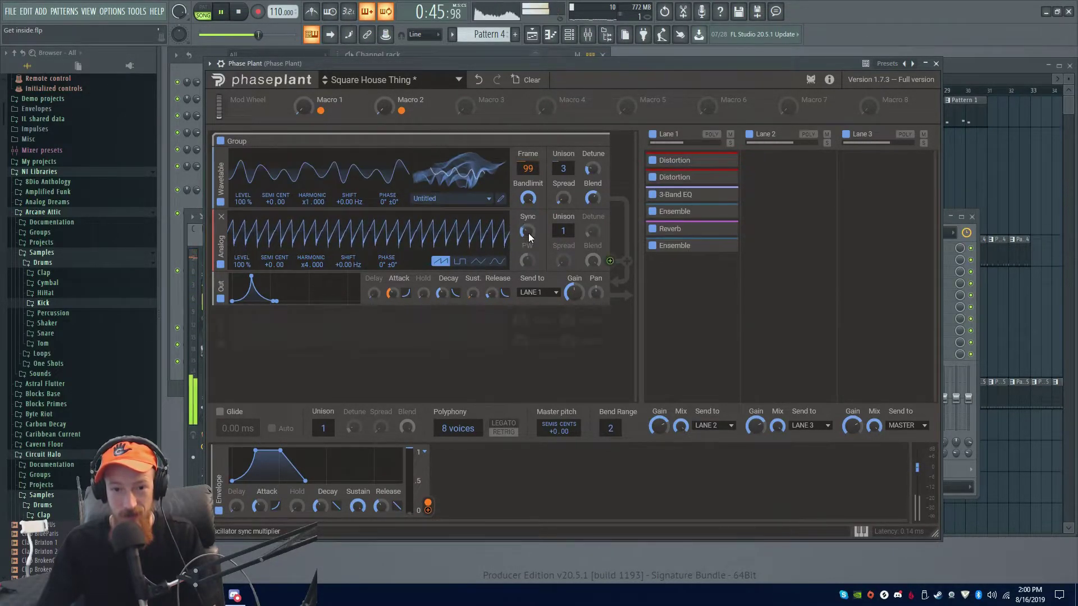
{"action": "left_click", "coordinate": [497, 261]}
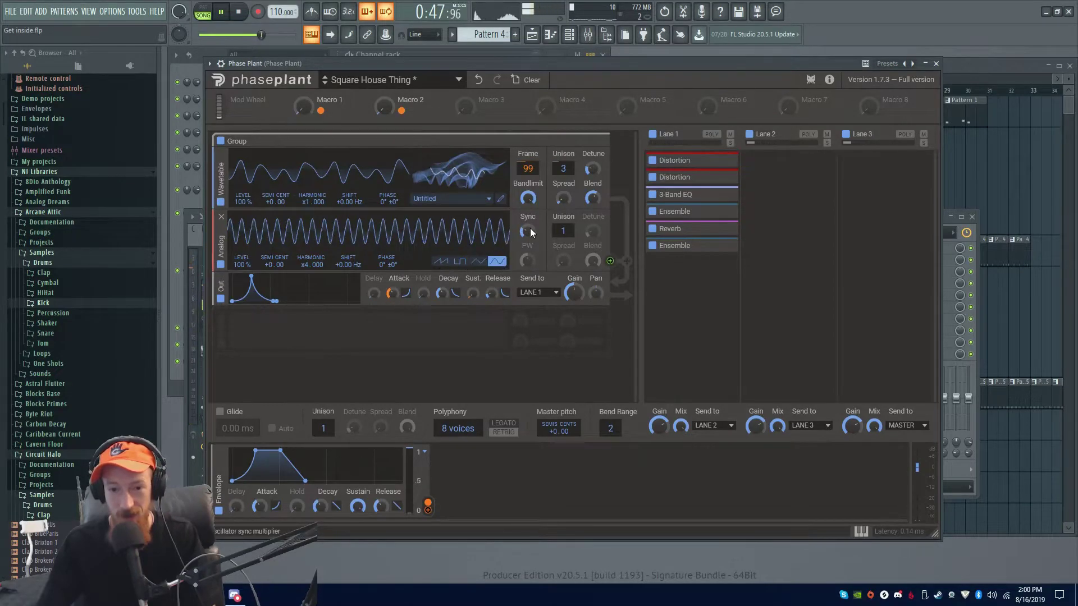
{"action": "left_click_drag", "start_coordinate": [524, 234], "coordinate": [523, 241]}
Try the Analog oscillator with 2 unison voices and a higher sync during playback
{"action": "key", "text": "space"}
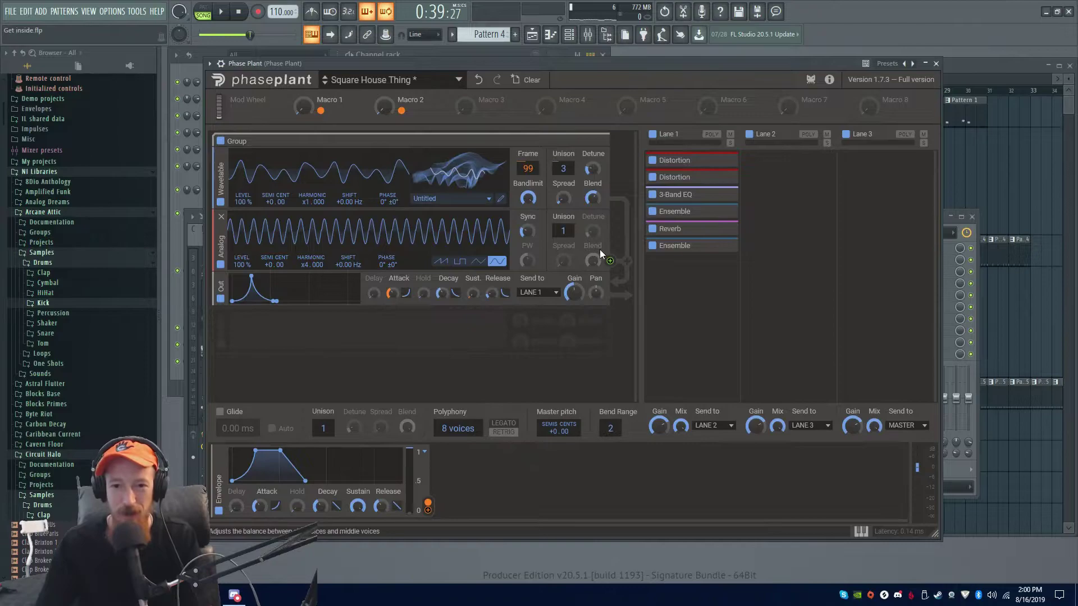
{"action": "left_click_drag", "start_coordinate": [568, 234], "coordinate": [569, 224]}
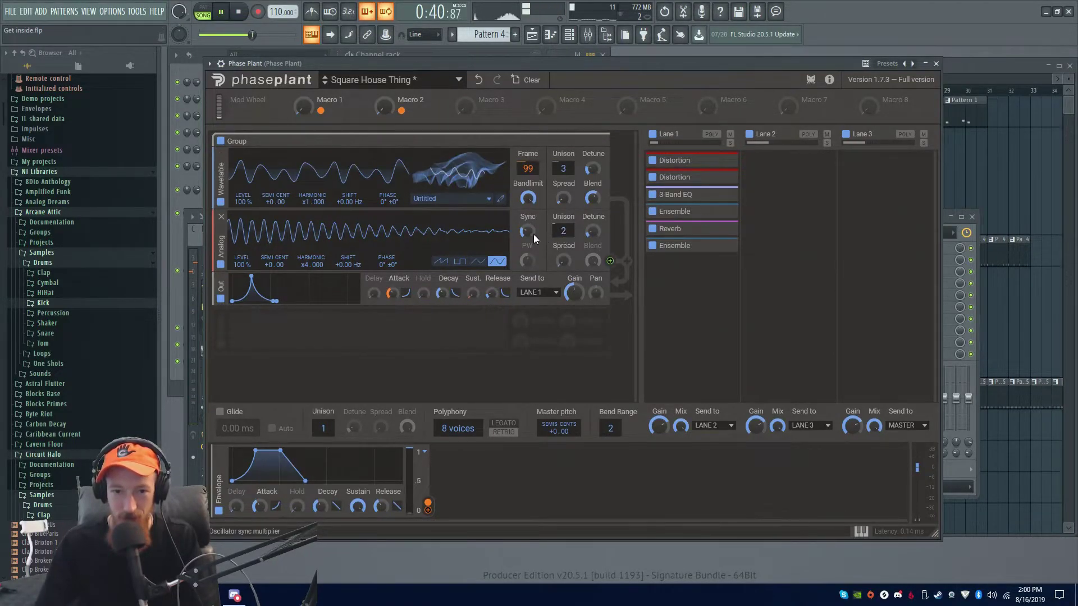
{"action": "left_click_drag", "start_coordinate": [526, 235], "coordinate": [527, 225]}
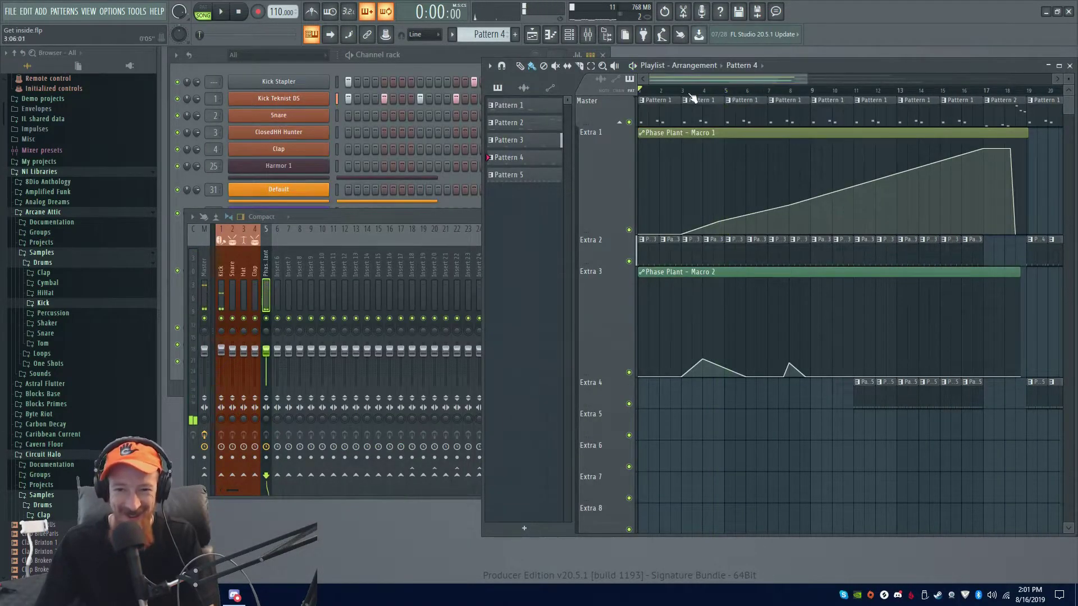
Play the arrangement from bar 3 to hear the Macro 1 and Macro 2 automation
{"action": "left_click", "coordinate": [684, 93]}
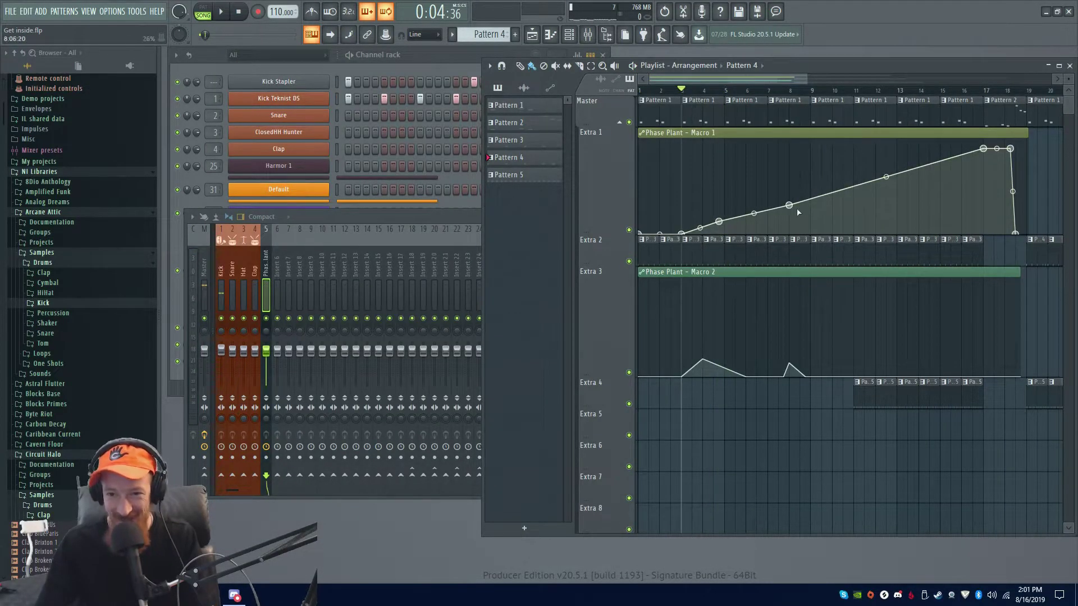
{"action": "key", "text": "space"}
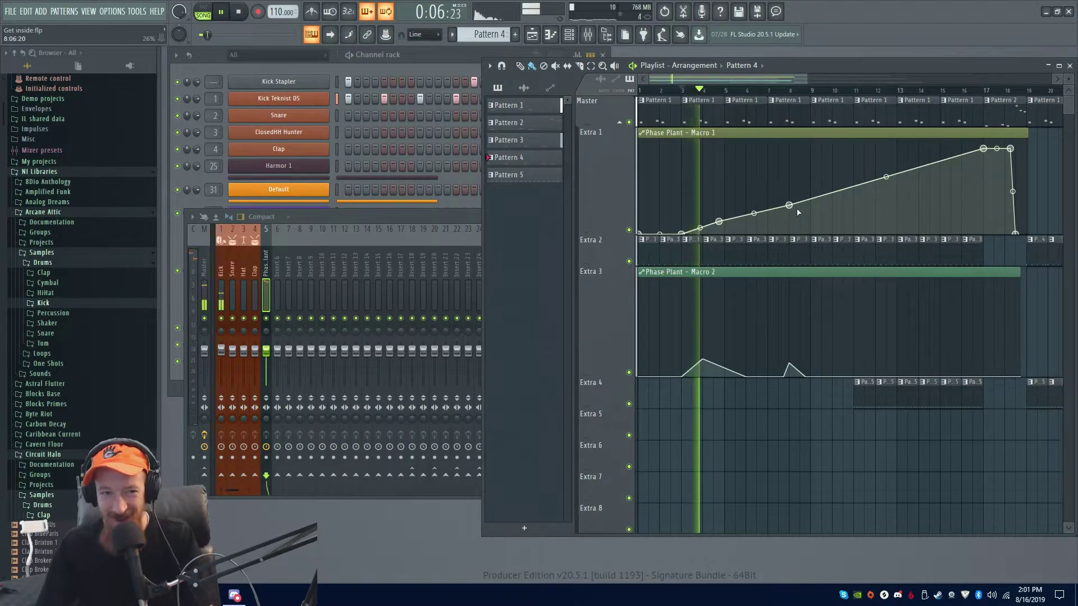
{"action": "key", "text": "space"}
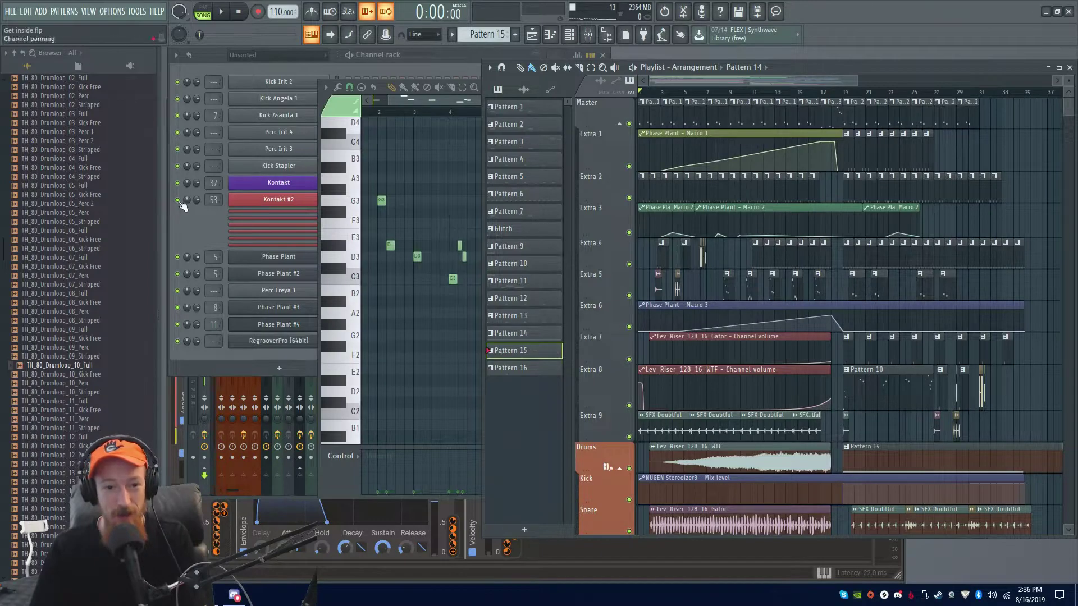
Inspect the first Phase Plant channel's patch, close it, and reposition the playlist to view the whole arrangement
{"action": "left_click", "coordinate": [210, 241]}
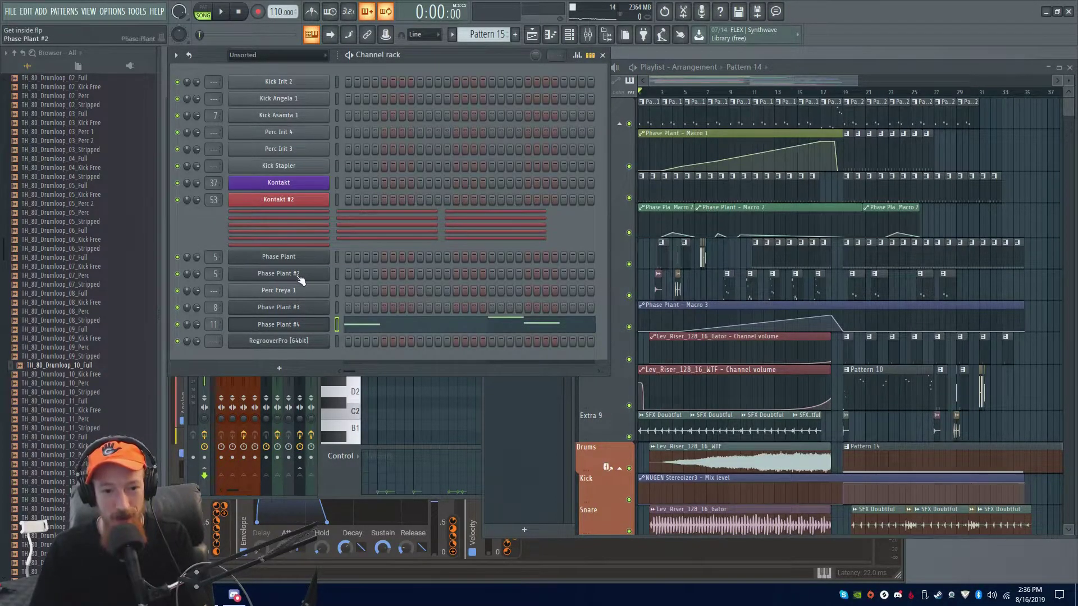
{"action": "left_click", "coordinate": [311, 259]}
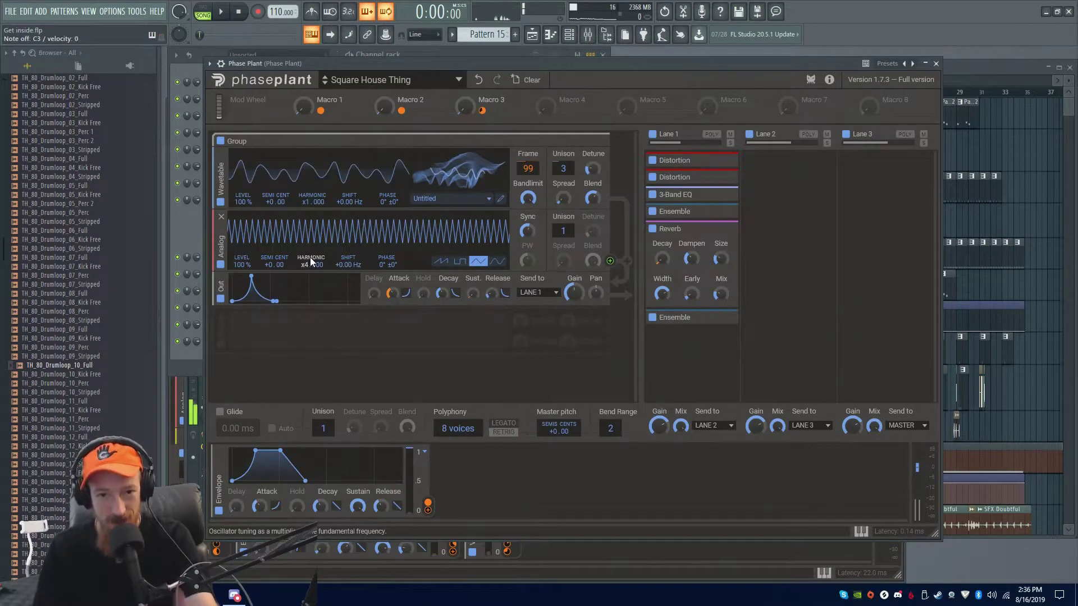
{"action": "left_click", "coordinate": [936, 64]}
{"action": "left_click_drag", "start_coordinate": [923, 66], "coordinate": [881, 69]}
{"action": "scroll", "coordinate": [837, 120], "scroll_direction": "down", "scroll_amount": 3}
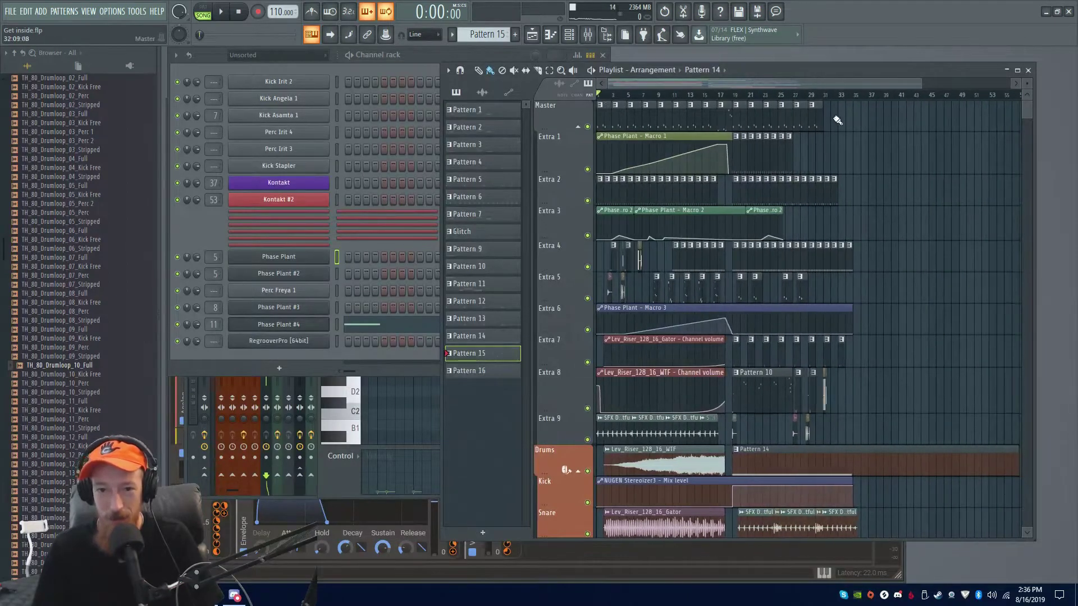
Play the full arrangement and watch the macros move in the first Phase Plant channel's synth window
{"action": "key", "text": "space"}
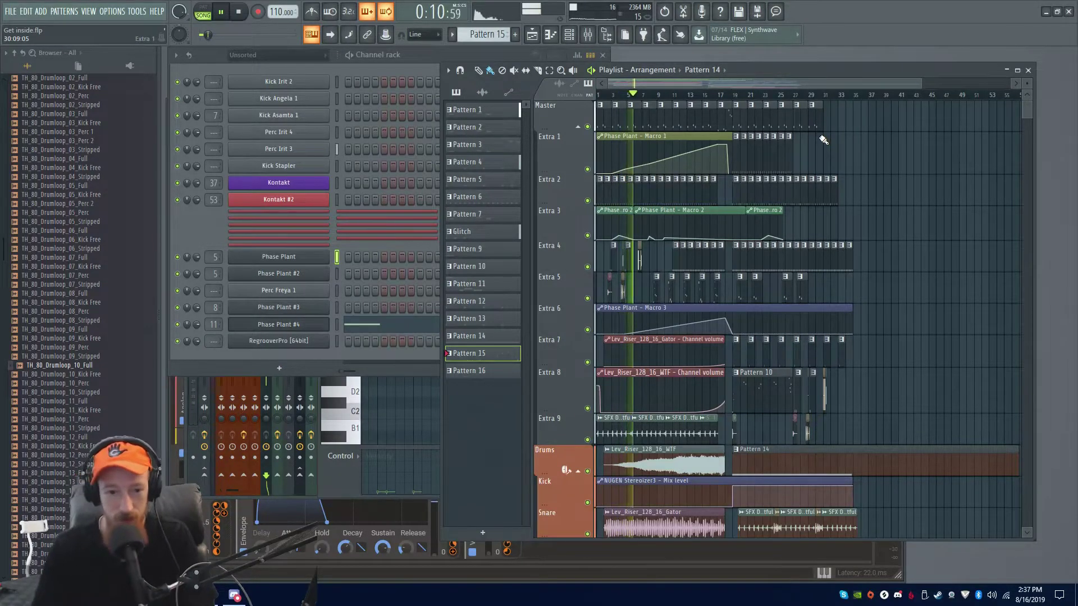
{"action": "left_click", "coordinate": [309, 257]}
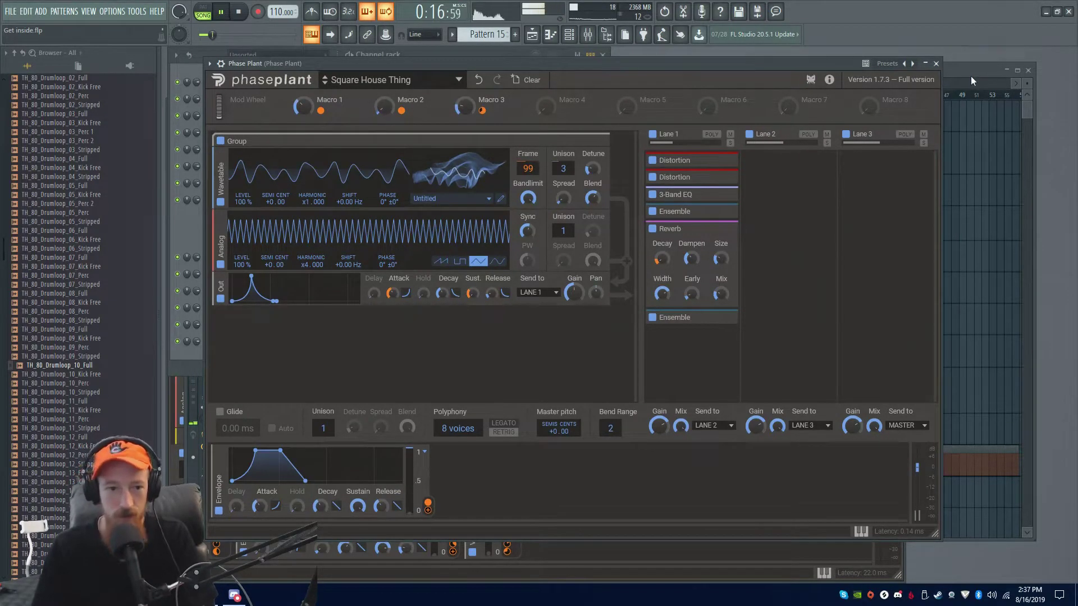
{"action": "left_click", "coordinate": [184, 227]}
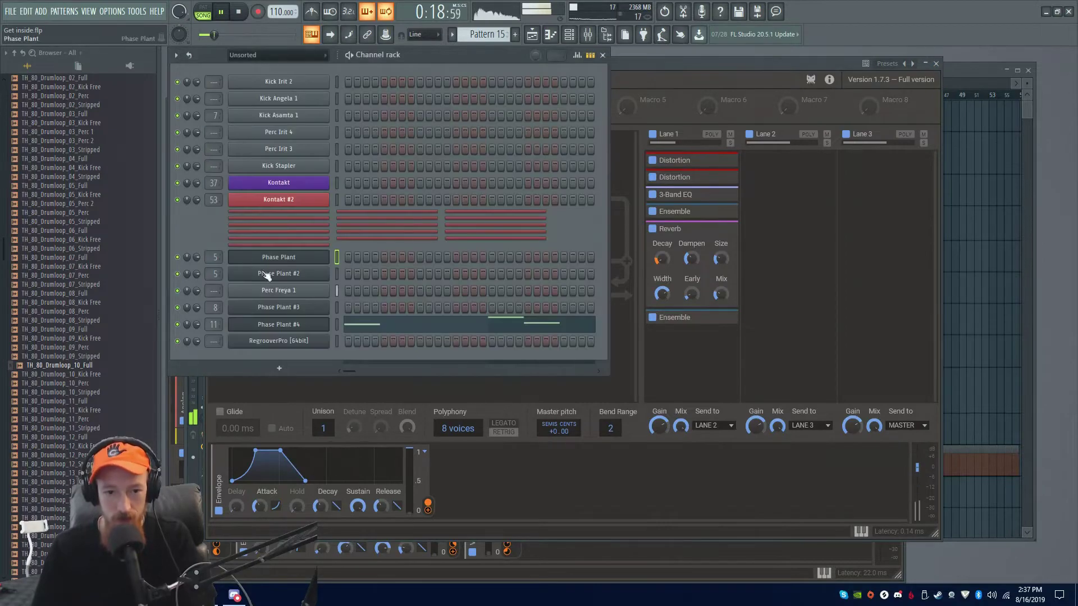
{"action": "left_click", "coordinate": [303, 263]}
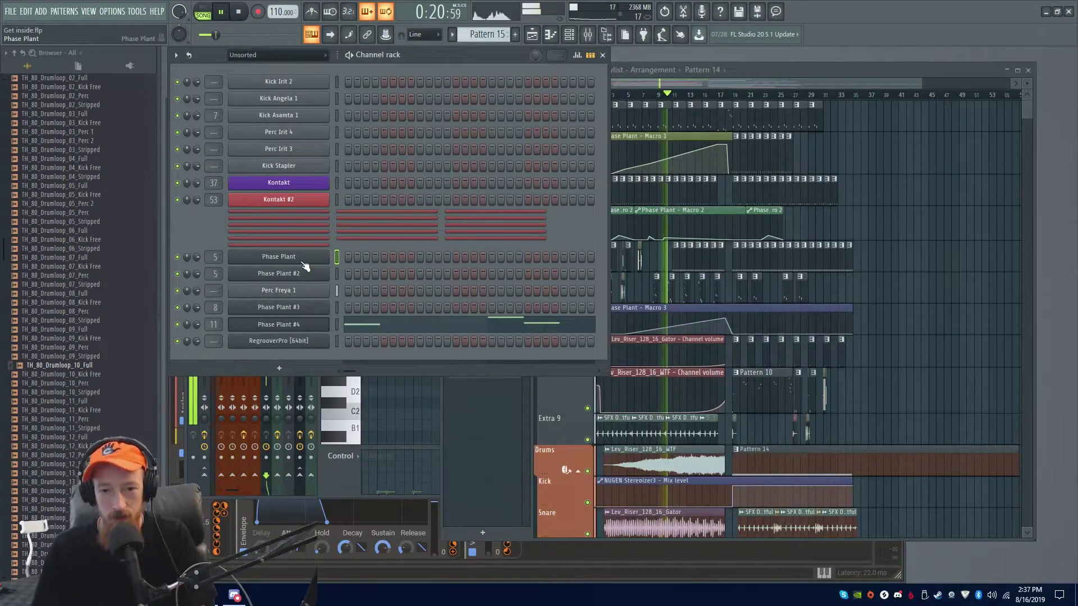
{"action": "left_click", "coordinate": [304, 264]}
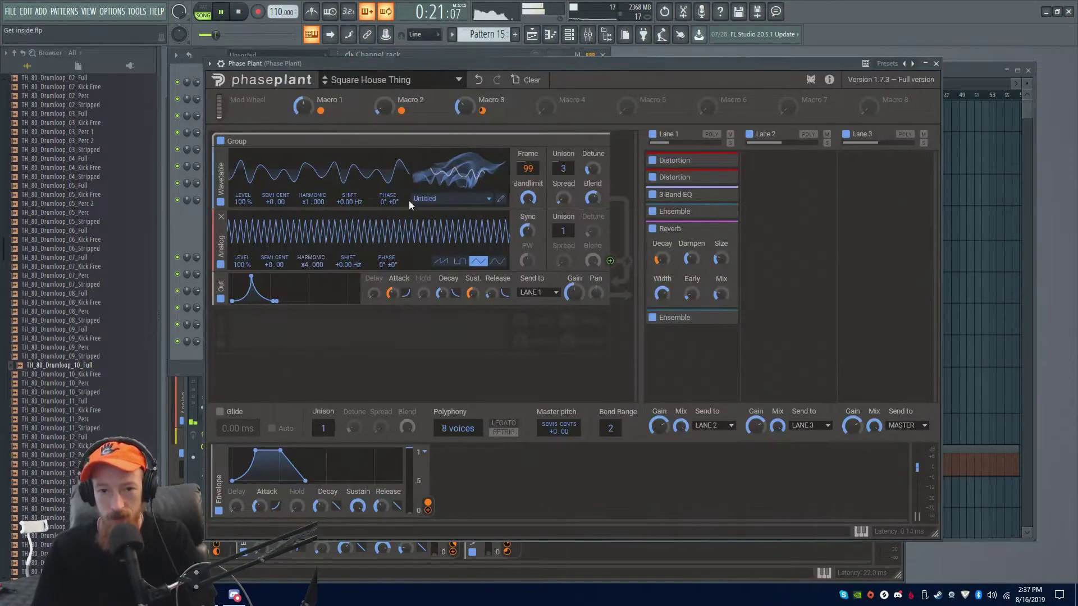
Examine the playlist from bar 14 onward during playback, shifting the synth window aside to keep its macros in view
{"action": "left_click", "coordinate": [964, 75]}
{"action": "scroll", "coordinate": [689, 267], "scroll_direction": "up", "scroll_amount": 3}
{"action": "left_click_drag", "start_coordinate": [791, 225], "coordinate": [672, 231]}
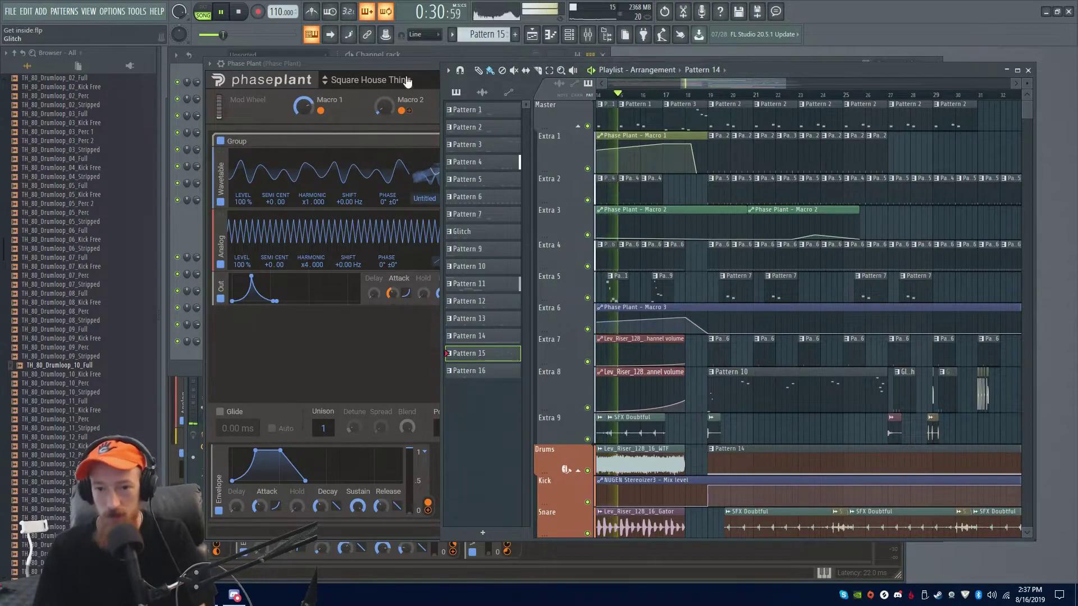
{"action": "left_click_drag", "start_coordinate": [414, 68], "coordinate": [366, 59]}
{"action": "left_click", "coordinate": [866, 76]}
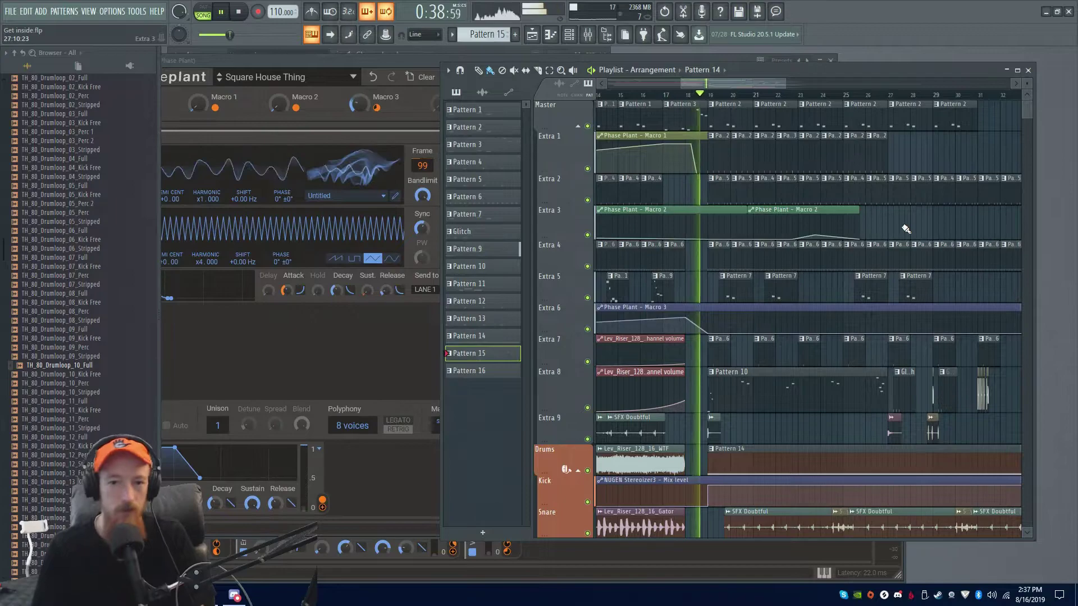
{"action": "scroll", "coordinate": [906, 230], "scroll_direction": "down", "scroll_amount": 3}
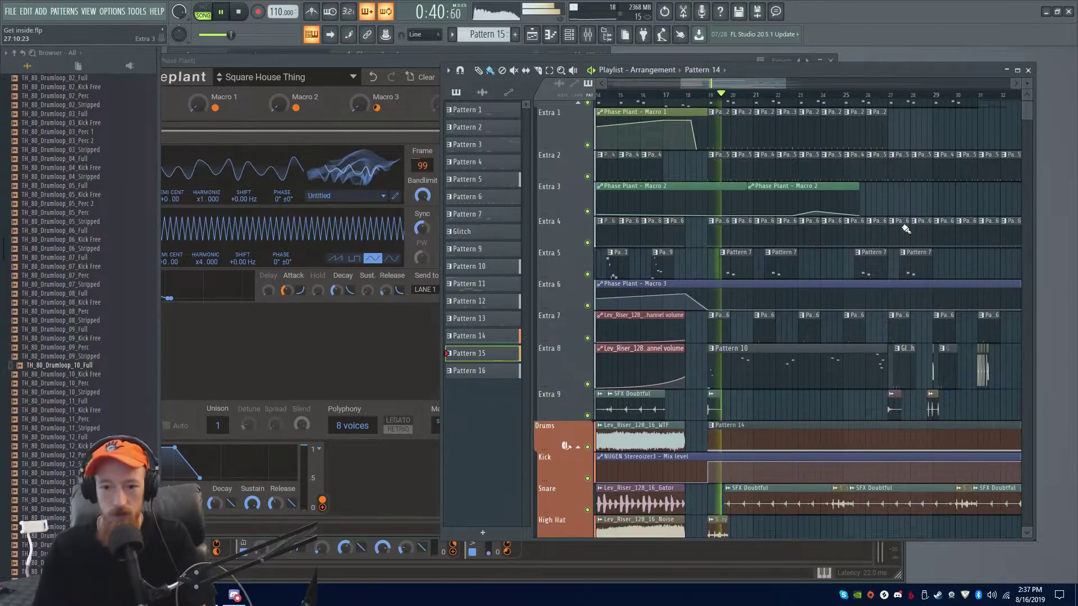
{"action": "left_click_drag", "start_coordinate": [905, 233], "coordinate": [790, 187]}
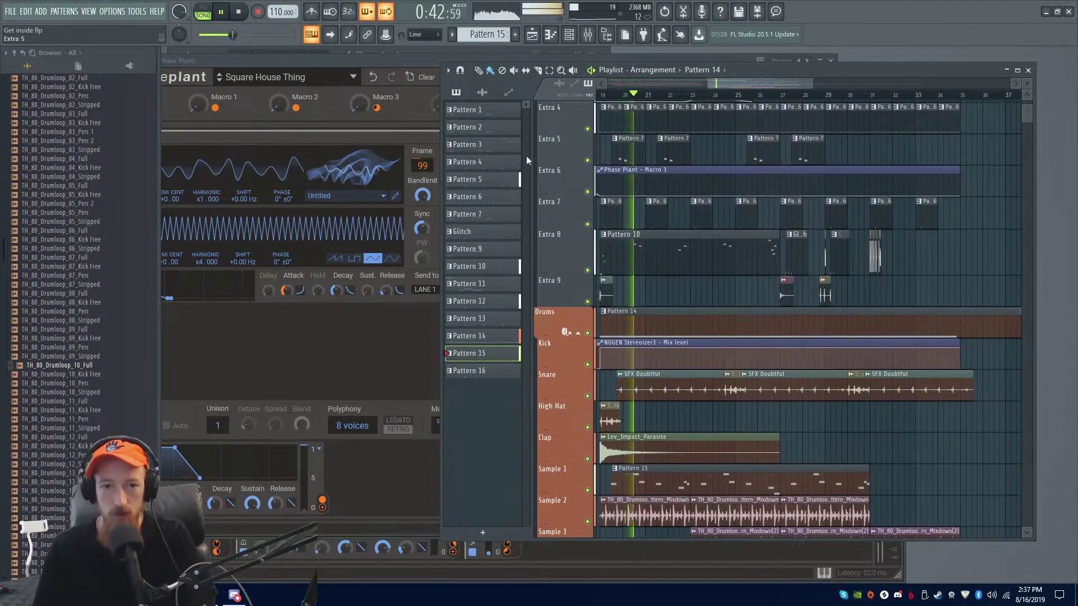
Close the Phase Plant window and view the arrangement's Extra, drum and sample tracks during playback
{"action": "left_click", "coordinate": [415, 60]}
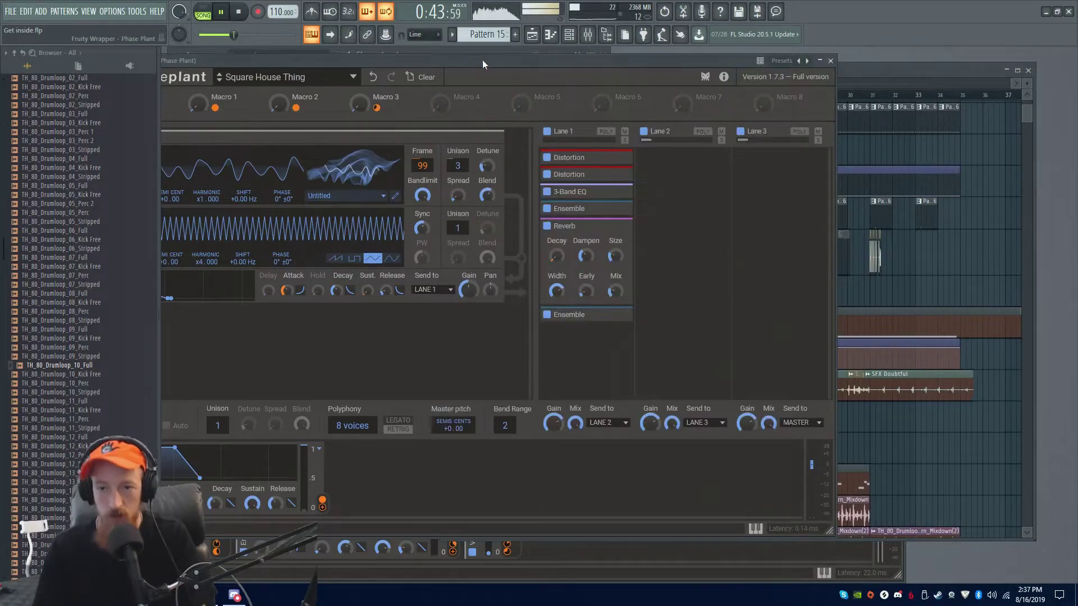
{"action": "left_click", "coordinate": [831, 60]}
{"action": "left_click_drag", "start_coordinate": [784, 242], "coordinate": [729, 304]}
{"action": "scroll", "coordinate": [801, 228], "scroll_direction": "down", "scroll_amount": 3}
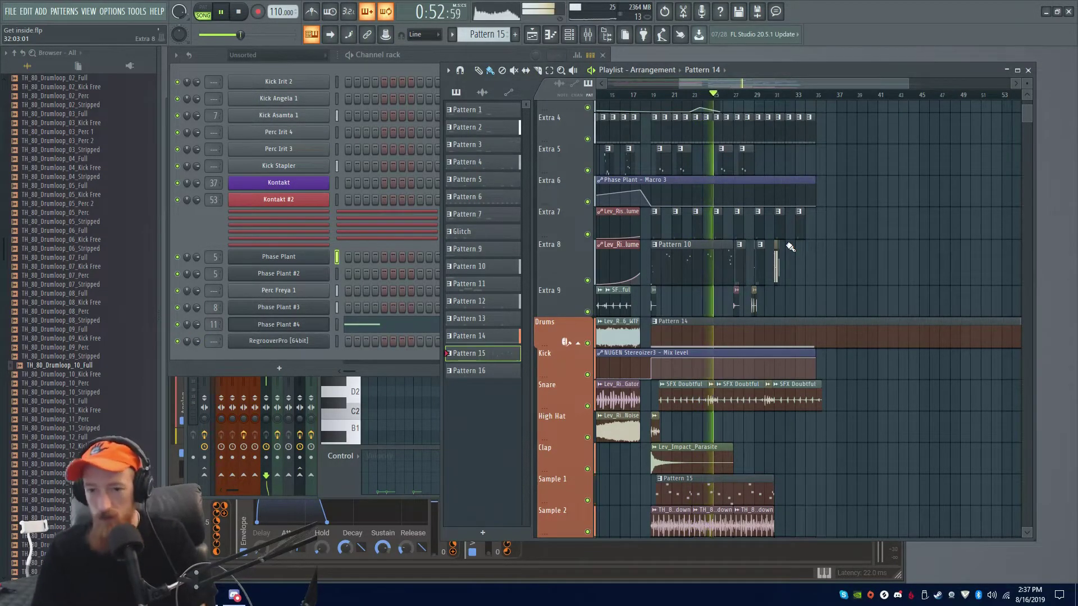
Follow the upper Extra tracks and macro automation during playback to the end of the arrangement, and stop playback
{"action": "scroll", "coordinate": [819, 237], "scroll_direction": "up", "scroll_amount": 2}
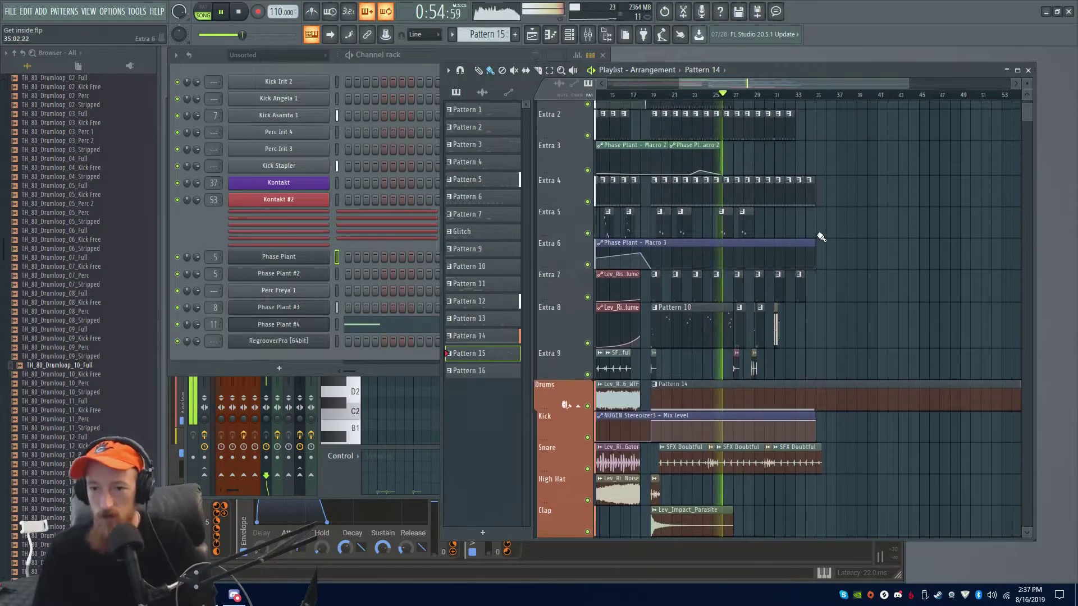
{"action": "scroll", "coordinate": [821, 236], "scroll_direction": "up", "scroll_amount": 2}
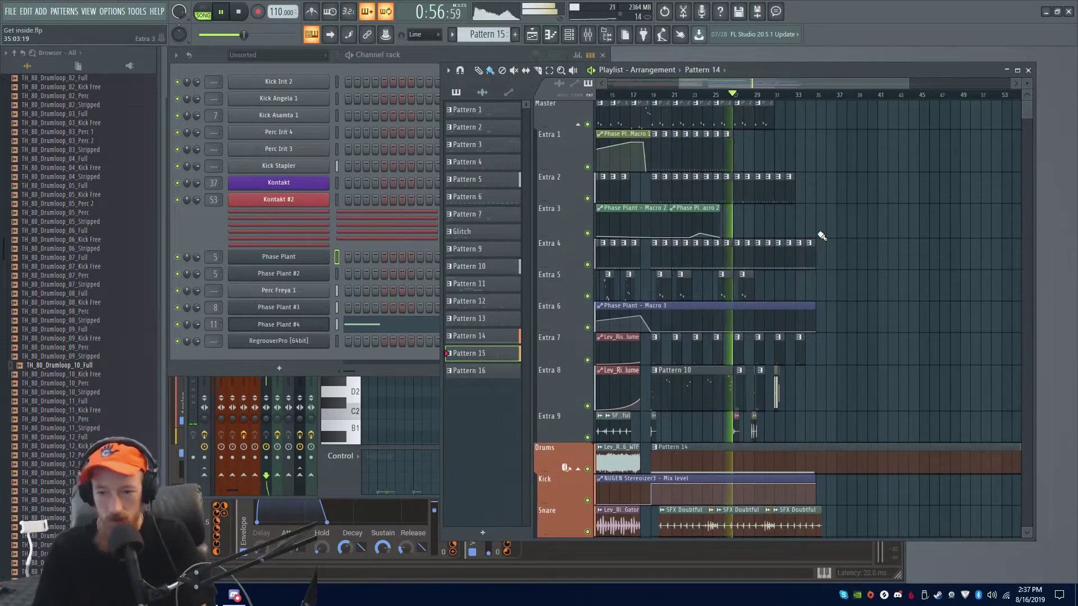
{"action": "scroll", "coordinate": [821, 236], "scroll_direction": "down", "scroll_amount": 2}
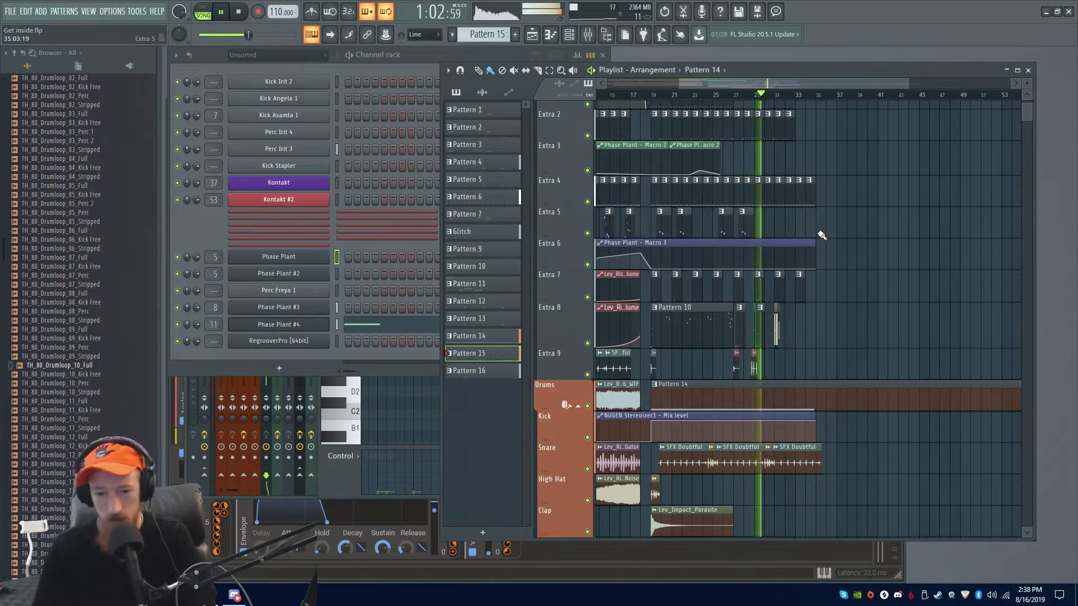
{"action": "scroll", "coordinate": [825, 236], "scroll_direction": "up", "scroll_amount": 1}
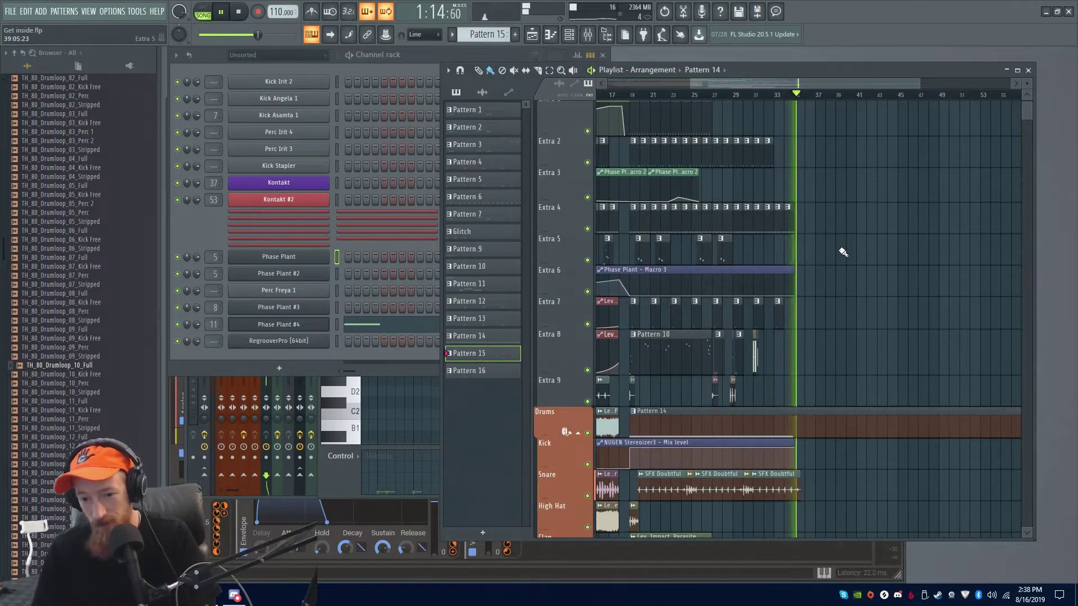
{"action": "key", "text": "space"}
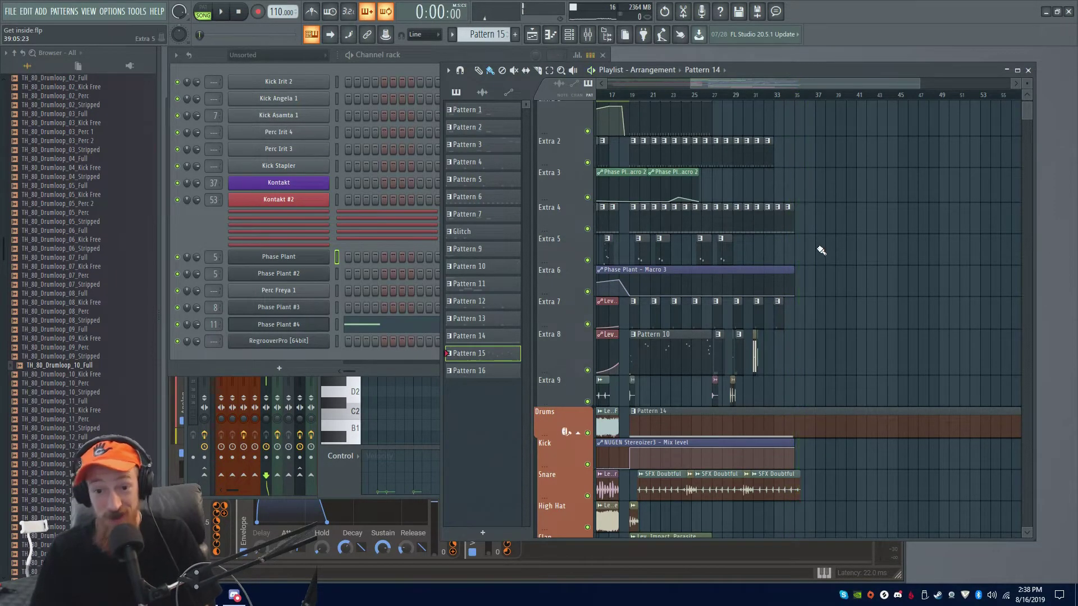
Survey the stopped arrangement from the Master track to the drums, examining the macro and riser volume automation in the first 18 bars
{"action": "left_click_drag", "start_coordinate": [825, 259], "coordinate": [982, 308]}
{"action": "left_click_drag", "start_coordinate": [878, 330], "coordinate": [728, 84]}
{"action": "left_click_drag", "start_coordinate": [679, 399], "coordinate": [733, 103]}
{"action": "scroll", "coordinate": [727, 267], "scroll_direction": "up", "scroll_amount": 4}
{"action": "scroll", "coordinate": [709, 270], "scroll_direction": "up", "scroll_amount": 4}
{"action": "scroll", "coordinate": [691, 226], "scroll_direction": "down", "scroll_amount": 3}
{"action": "left_click_drag", "start_coordinate": [783, 143], "coordinate": [783, 455]}
{"action": "left_click", "coordinate": [882, 261], "text": "ctrl"}
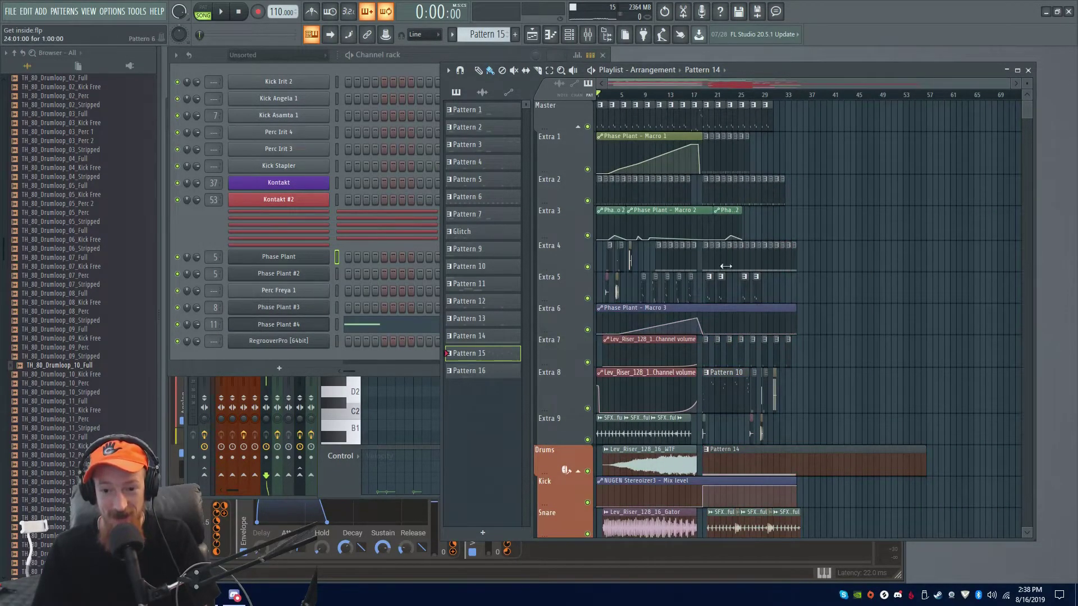
{"action": "scroll", "coordinate": [753, 301], "scroll_direction": "up", "scroll_amount": 5, "text": "ctrl"}
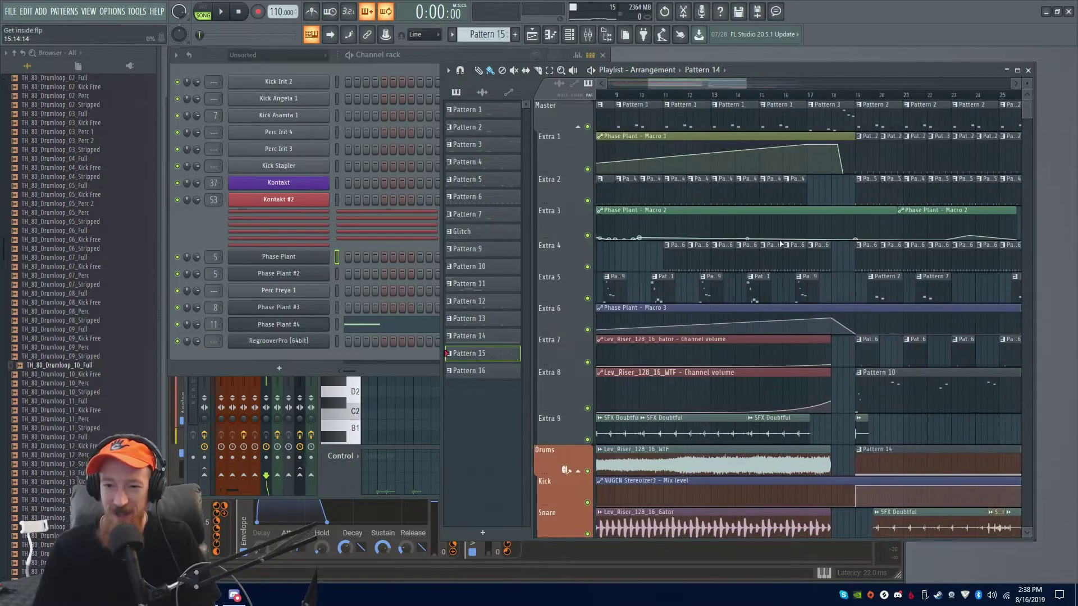
{"action": "scroll", "coordinate": [804, 284], "scroll_direction": "down", "scroll_amount": 5}
{"action": "left_click_drag", "start_coordinate": [718, 548], "coordinate": [994, 424]}
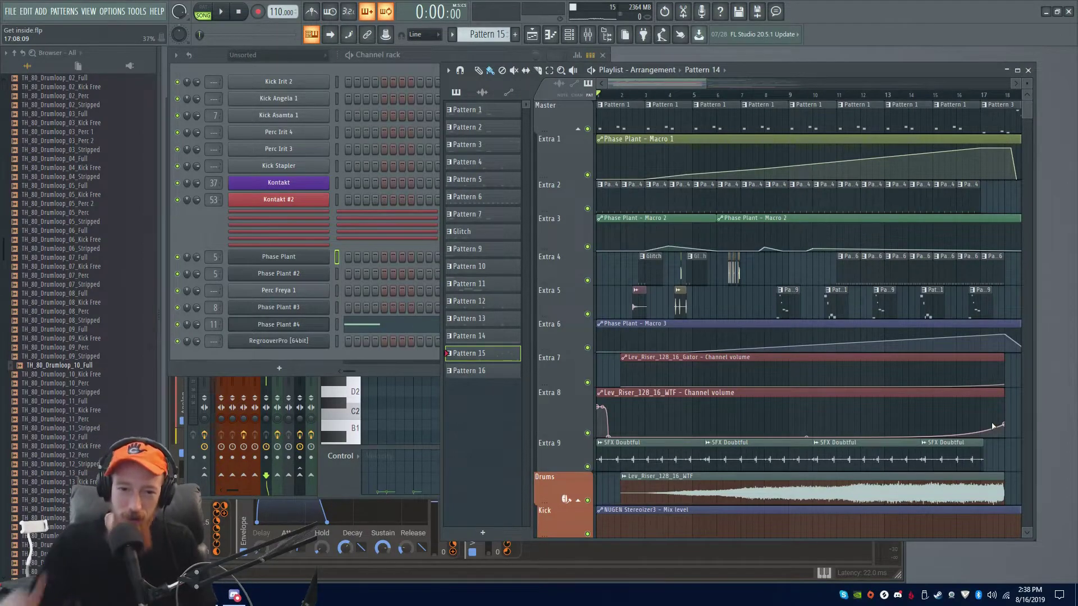
Inspect the Square House Thing patch in the first Phase Plant channel and its counterpart in Phase Plant #2
{"action": "left_click", "coordinate": [311, 258]}
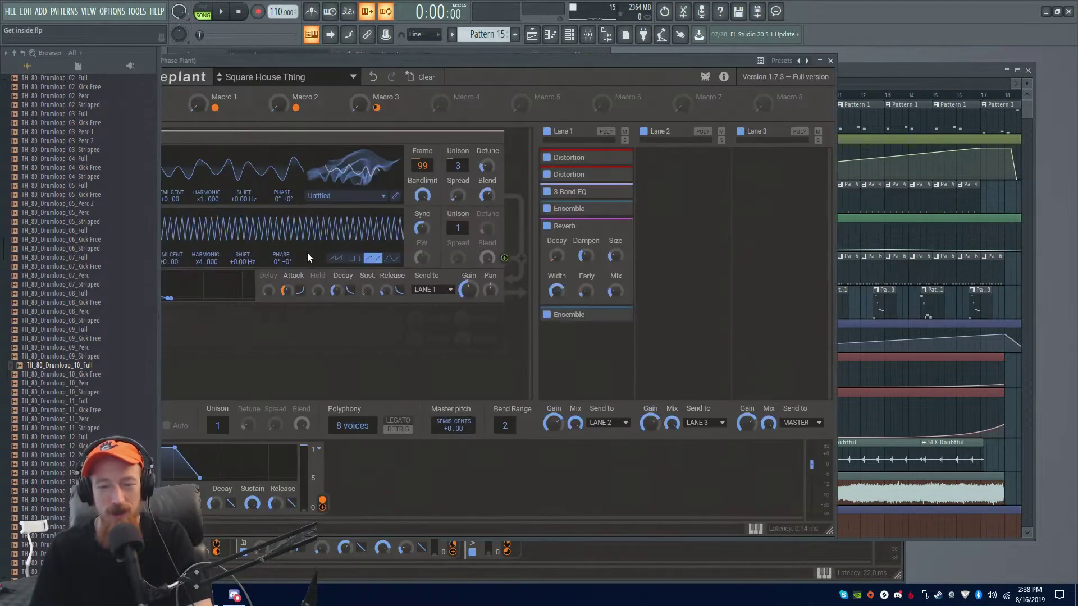
{"action": "left_click_drag", "start_coordinate": [530, 60], "coordinate": [699, 59]}
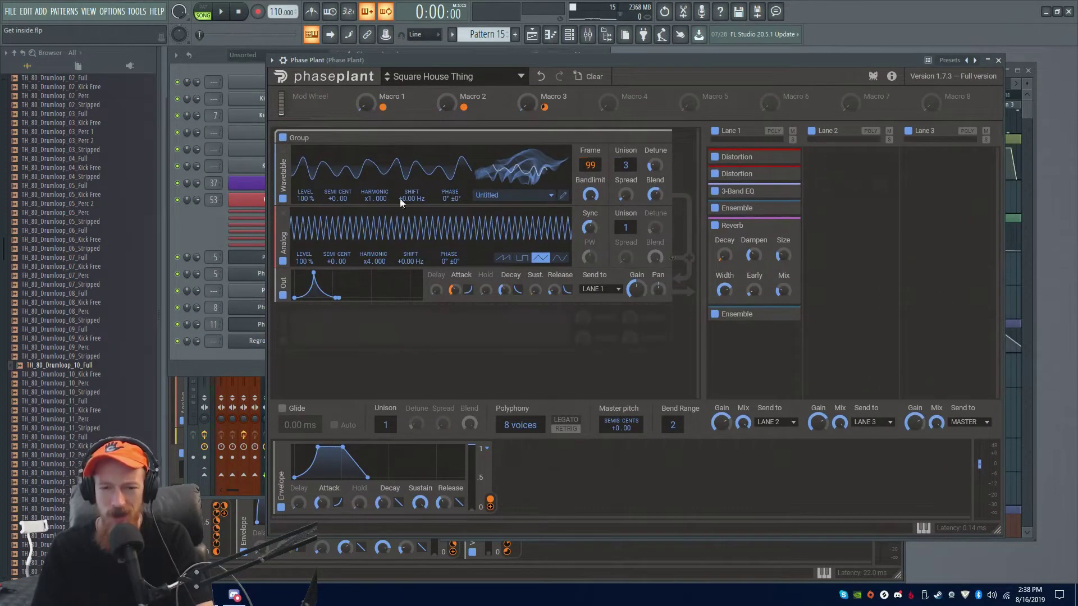
{"action": "left_click", "coordinate": [196, 235]}
{"action": "left_click", "coordinate": [221, 275]}
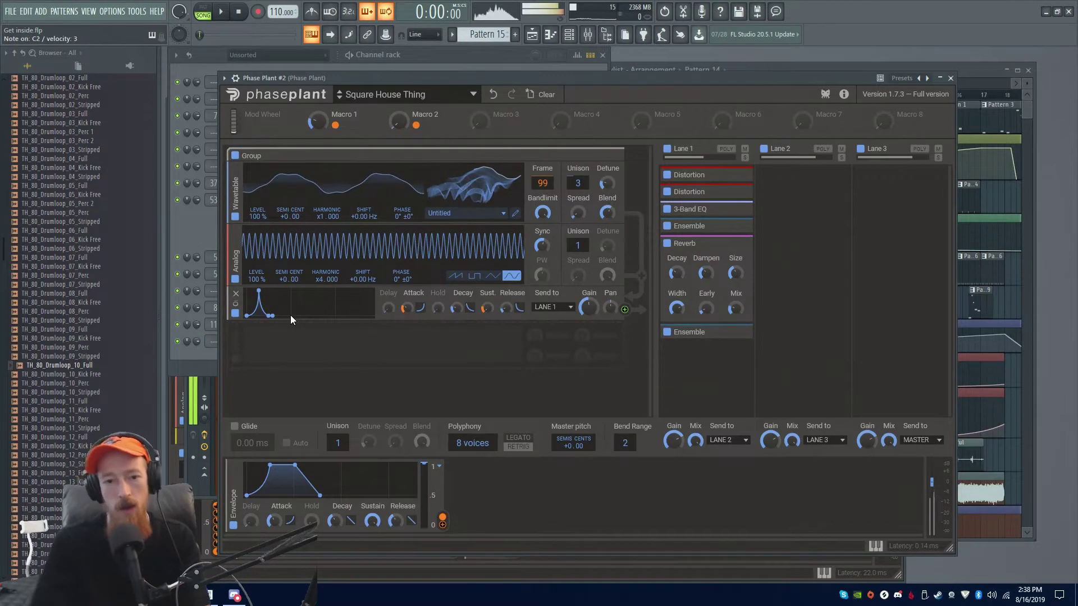
Bring the playlist forward, play the section starting at bar 19, and stop playback shortly after bar 21
{"action": "left_click", "coordinate": [978, 68]}
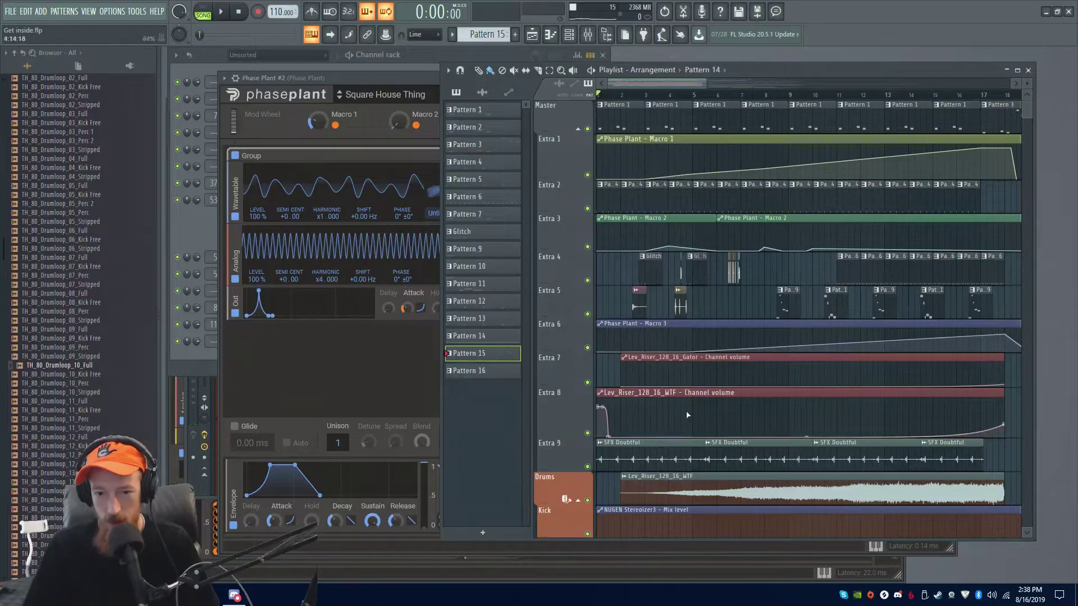
{"action": "mouse_move", "coordinate": [713, 344]}
{"action": "left_mouse_down"}
{"action": "mouse_move", "coordinate": [768, 260]}
{"action": "mouse_move", "coordinate": [705, 270]}
{"action": "mouse_move", "coordinate": [640, 251]}
{"action": "mouse_move", "coordinate": [761, 231]}
{"action": "left_mouse_up"}
{"action": "scroll", "coordinate": [666, 130], "scroll_direction": "up", "scroll_amount": 3, "text": "ctrl"}
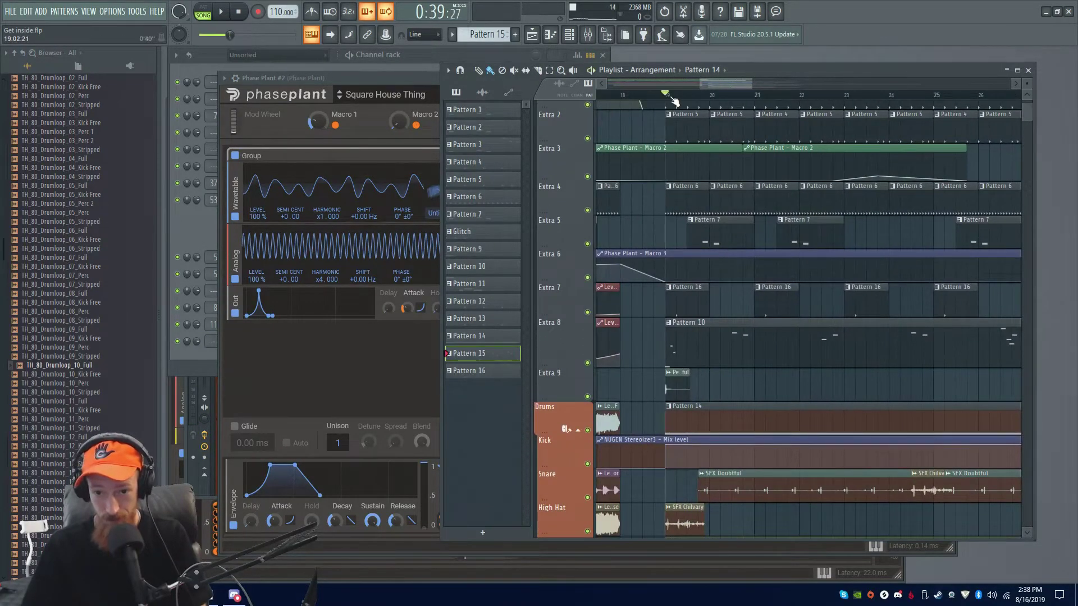
{"action": "key", "text": "space"}
{"action": "scroll", "coordinate": [730, 253], "scroll_direction": "up", "scroll_amount": 3, "text": "ctrl"}
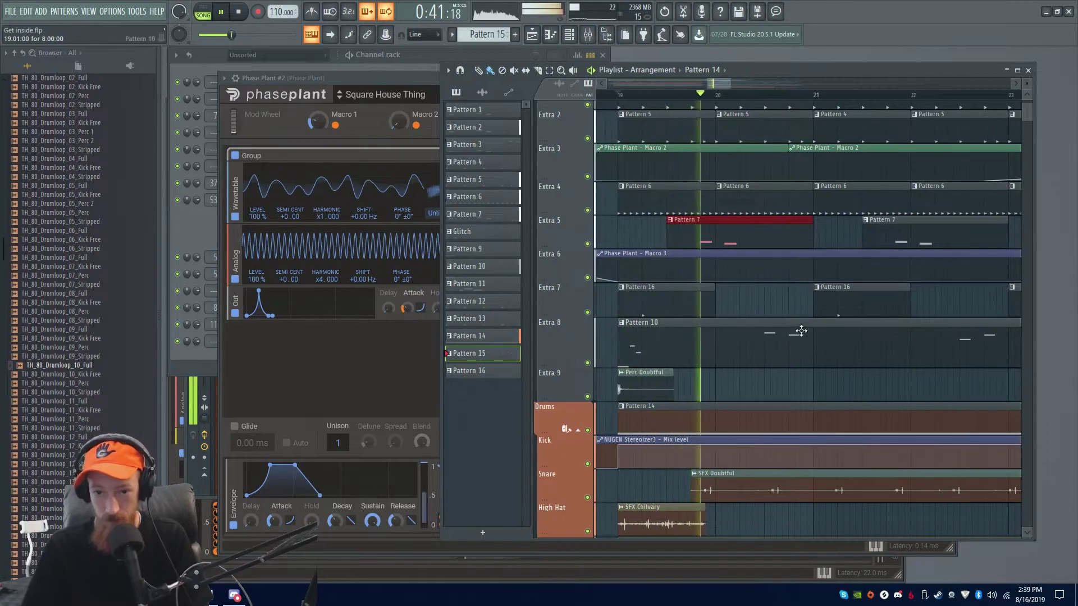
{"action": "key", "text": "space"}
{"action": "scroll", "coordinate": [708, 292], "scroll_direction": "down", "scroll_amount": 4, "text": "ctrl"}
{"action": "key", "text": "space"}
{"action": "key", "text": "space"}
Examine the playlist's drum, sample and Extra tracks around the bar 19 transition, and select the Phase Plant - Macro 3 automation clip
{"action": "scroll", "coordinate": [690, 392], "scroll_direction": "down", "scroll_amount": 4}
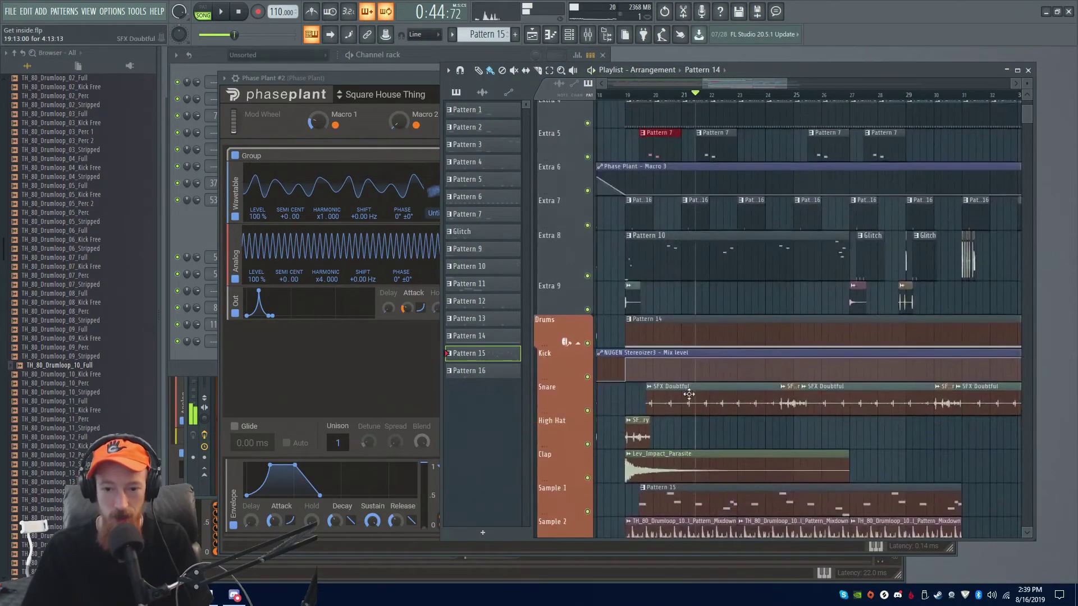
{"action": "scroll", "coordinate": [702, 385], "scroll_direction": "down", "scroll_amount": 4}
{"action": "scroll", "coordinate": [718, 375], "scroll_direction": "up", "scroll_amount": 4}
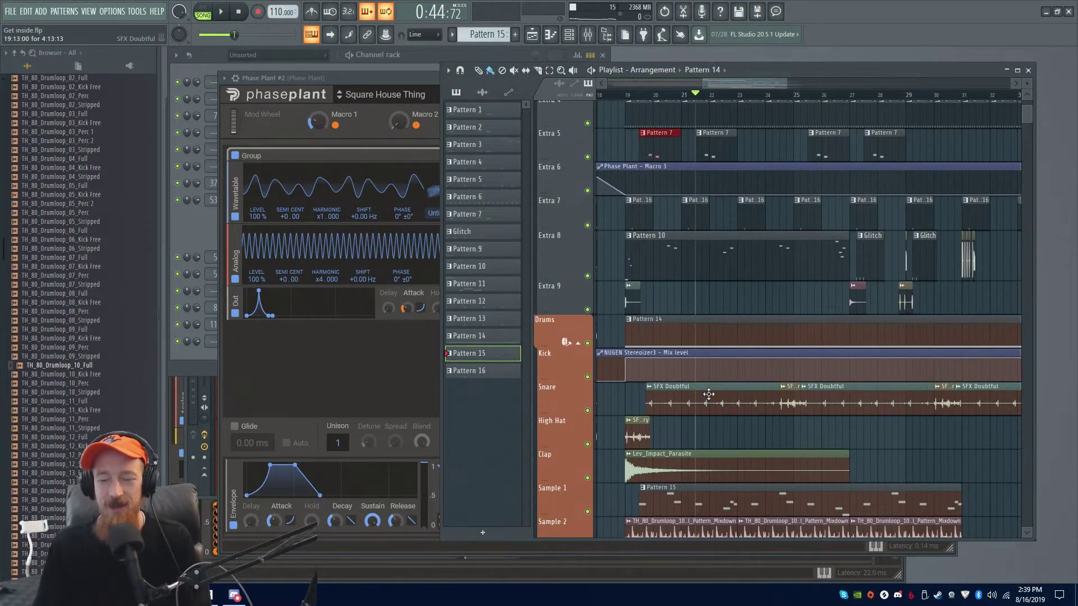
{"action": "scroll", "coordinate": [710, 395], "scroll_direction": "up", "scroll_amount": 4}
{"action": "scroll", "coordinate": [694, 339], "scroll_direction": "down", "scroll_amount": 2}
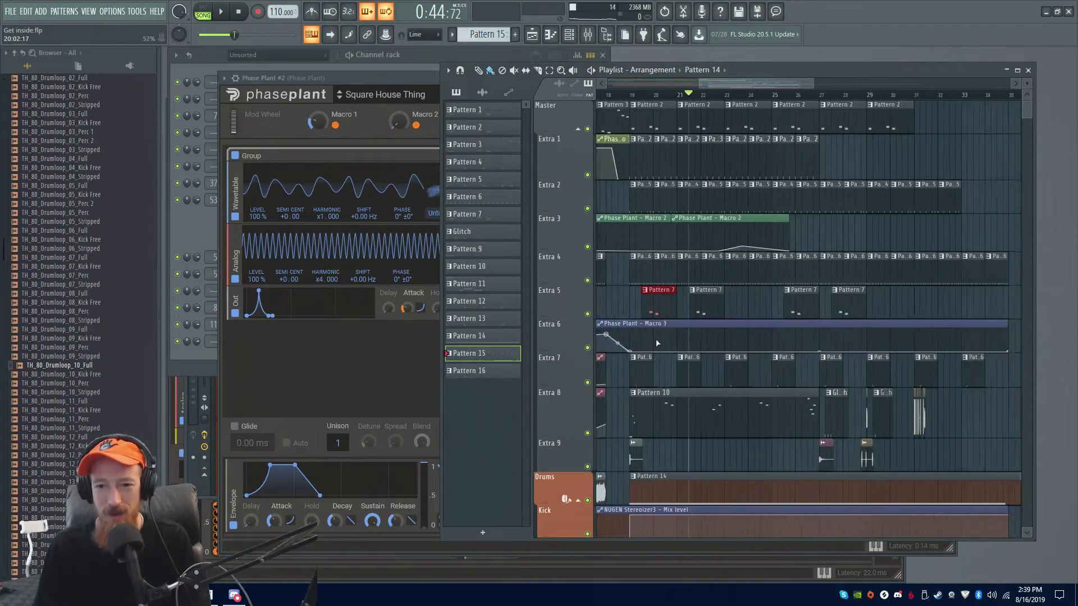
{"action": "scroll", "coordinate": [662, 341], "scroll_direction": "left", "scroll_amount": 4}
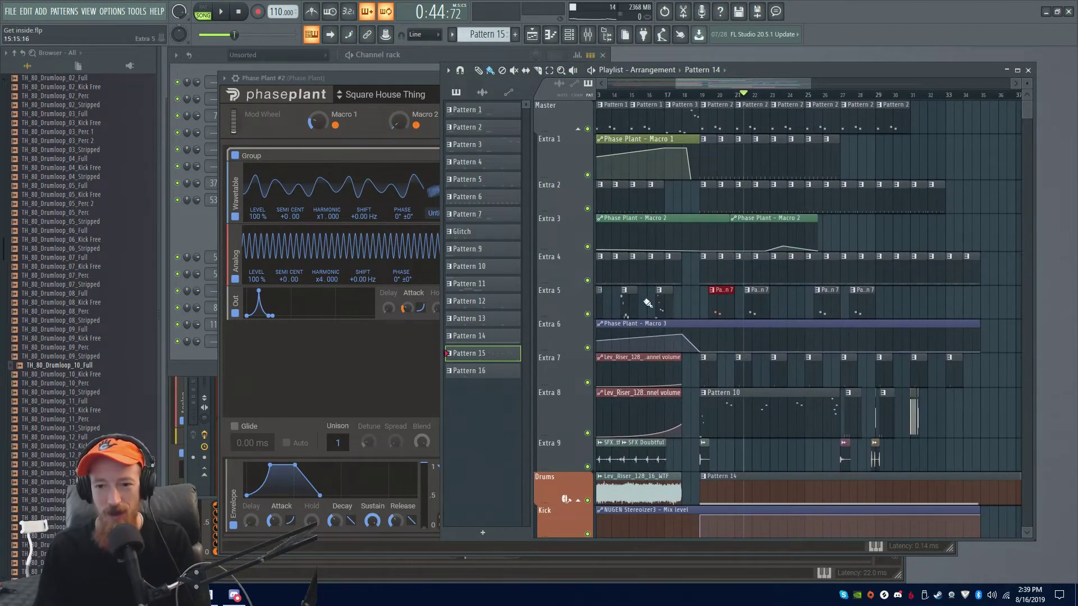
{"action": "left_click_drag", "start_coordinate": [735, 217], "coordinate": [817, 437]}
{"action": "left_click", "coordinate": [744, 353], "text": "ctrl"}
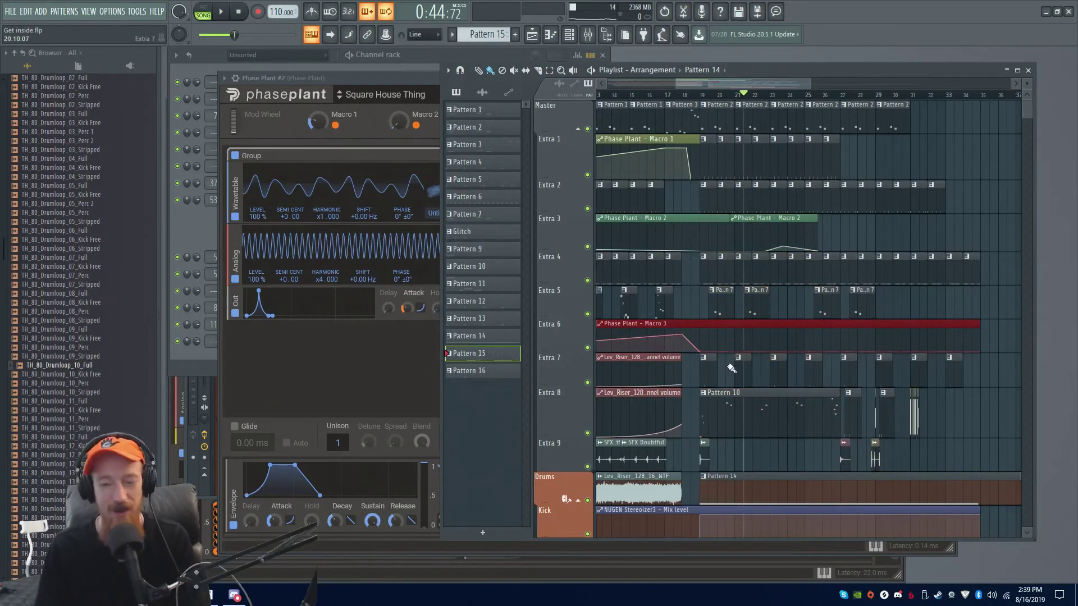